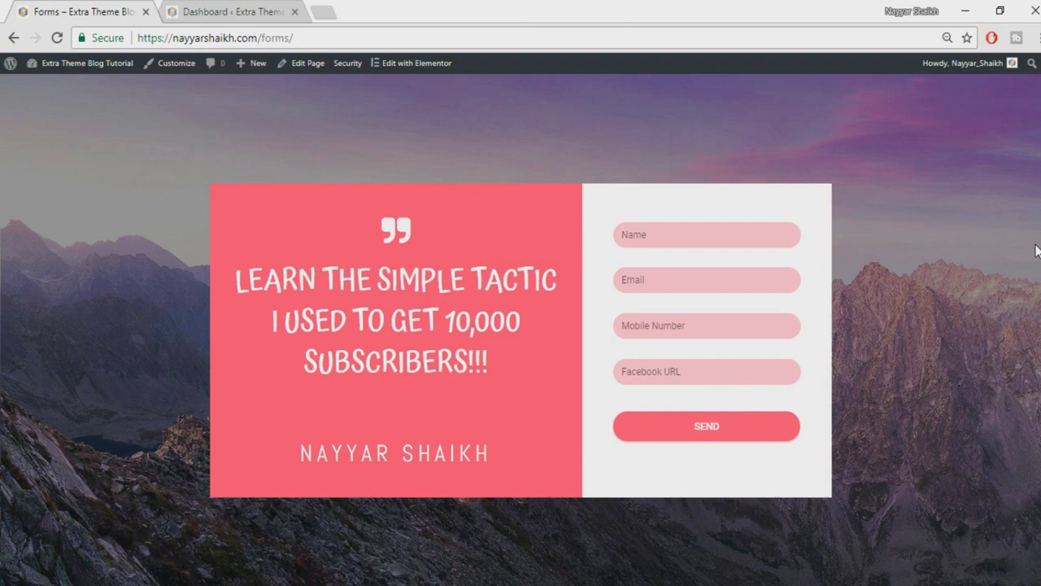
Switch to the WordPress dashboard and start a new page titled "Contact"
scroll(1007, 467, "down", 7)
left_click(224, 7)
mouse_move(3, 213)
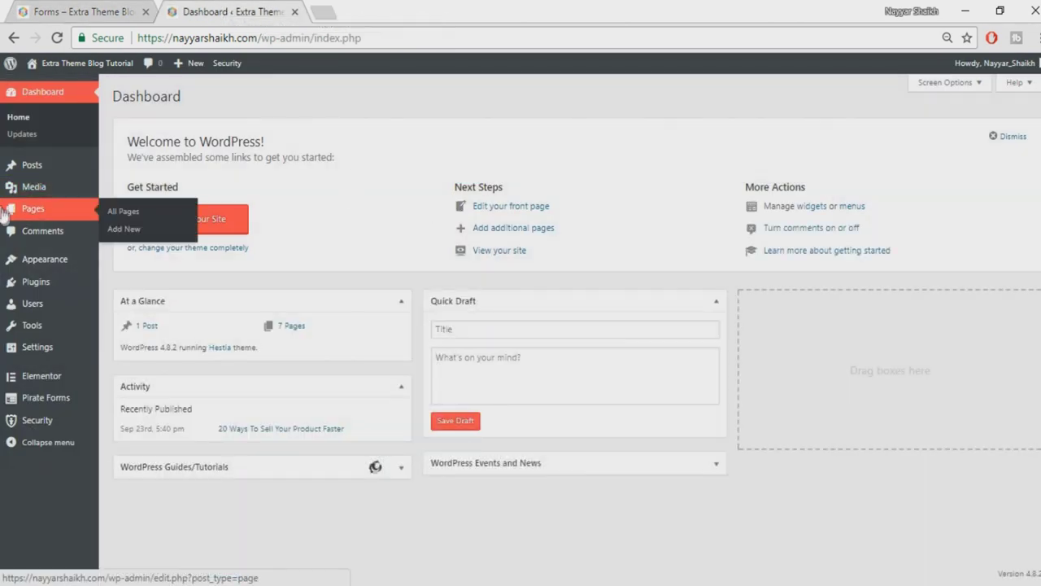
left_click(162, 235)
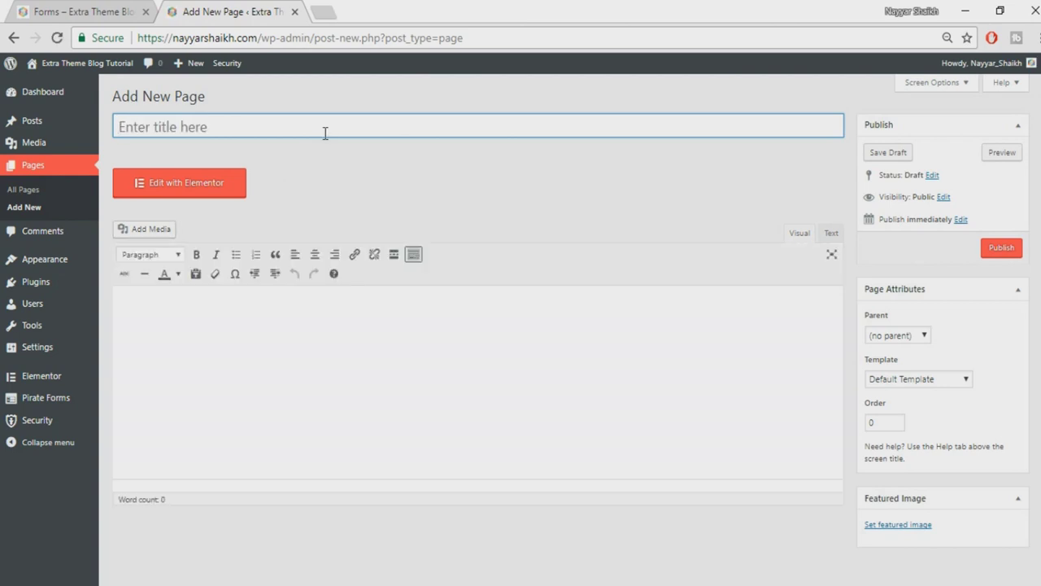
type("Contact")
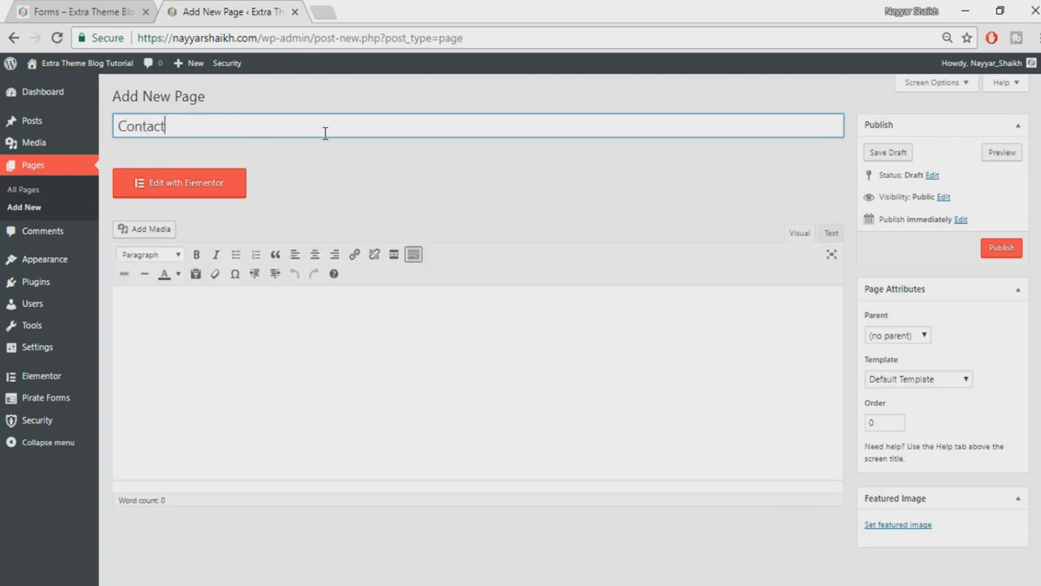
Publish the Contact page with the Page Builder Blank template and open it for editing in Elementor
left_click(943, 381)
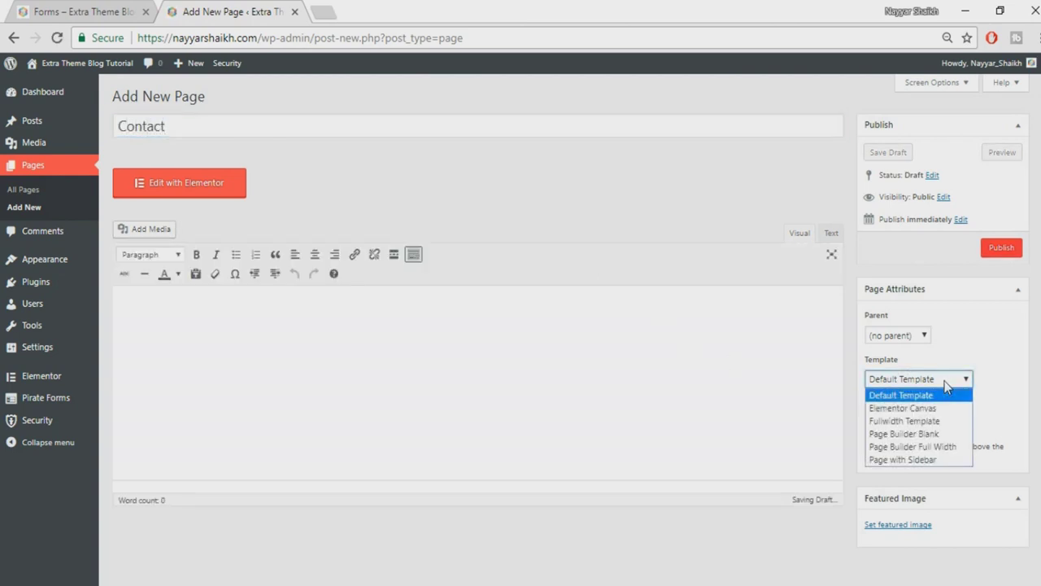
left_click(907, 436)
left_click(1003, 251)
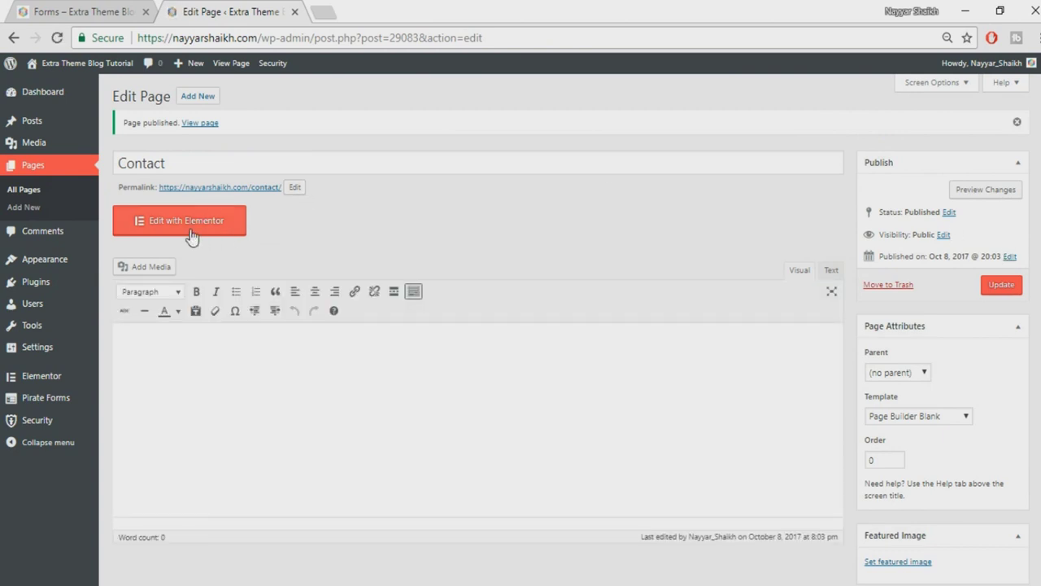
left_click(191, 236)
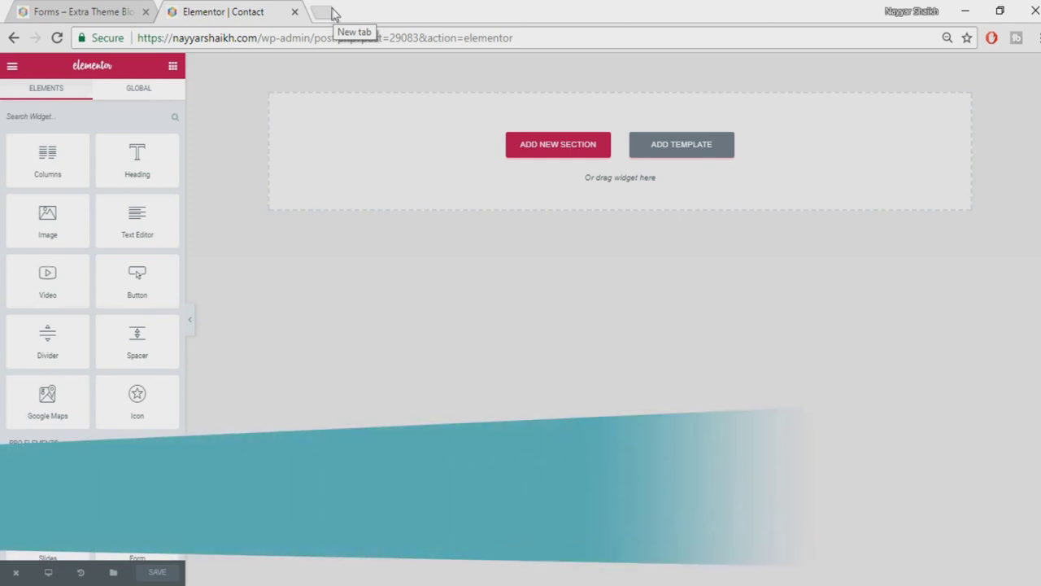
Visit bloggdude.com/elementor in a new browser tab and review the Elementor Pro pricing plans
left_click(333, 14)
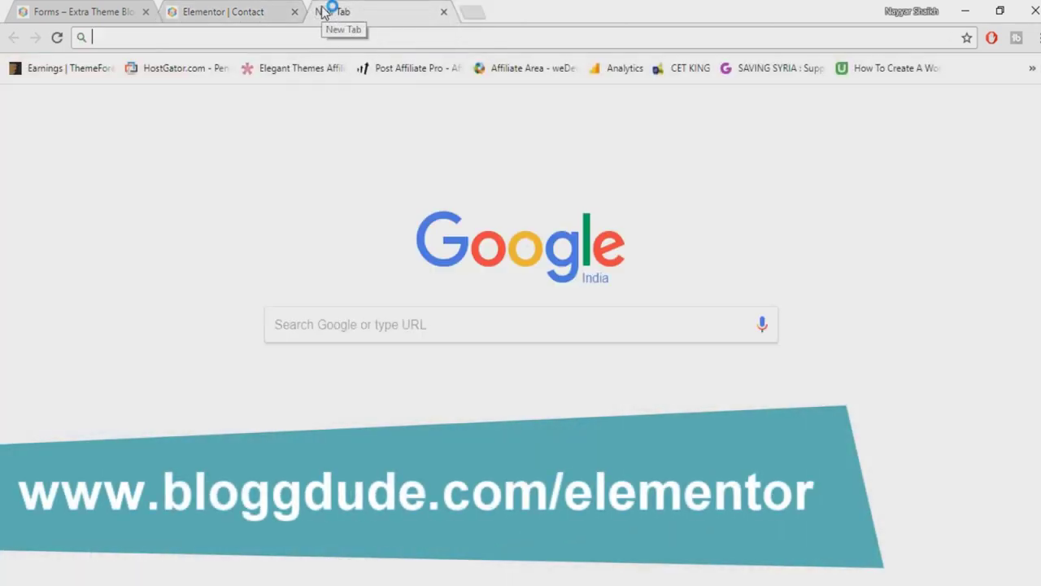
type("blo")
key("Right")
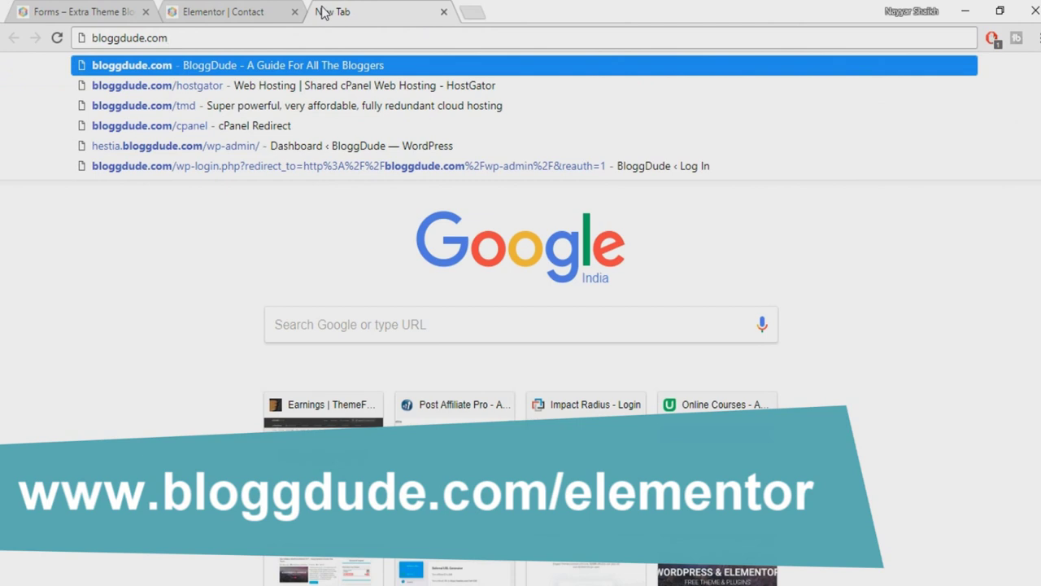
type("/elem")
key("Return")
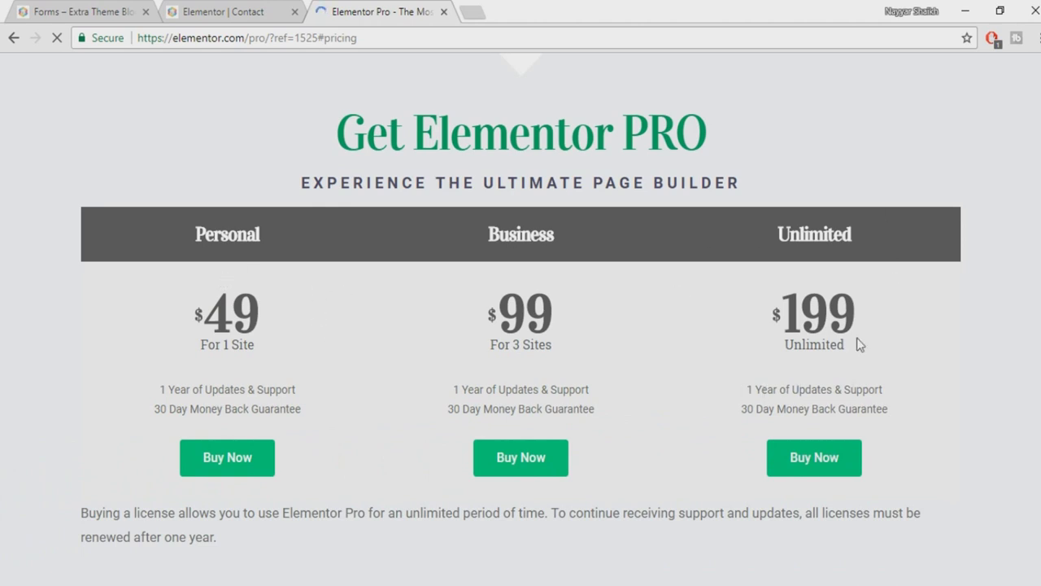
scroll(861, 416, "down", 1)
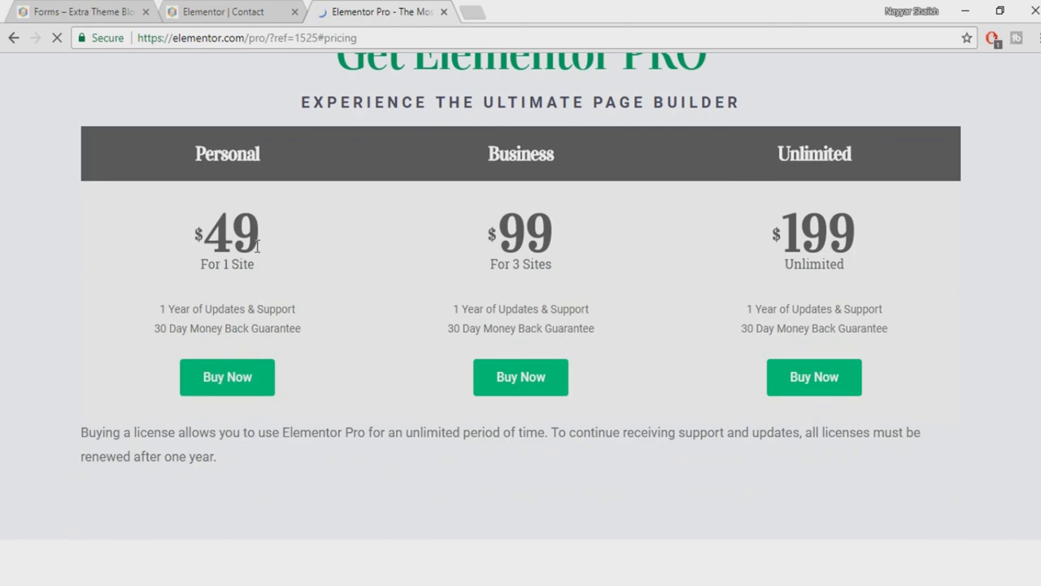
left_click(229, 381)
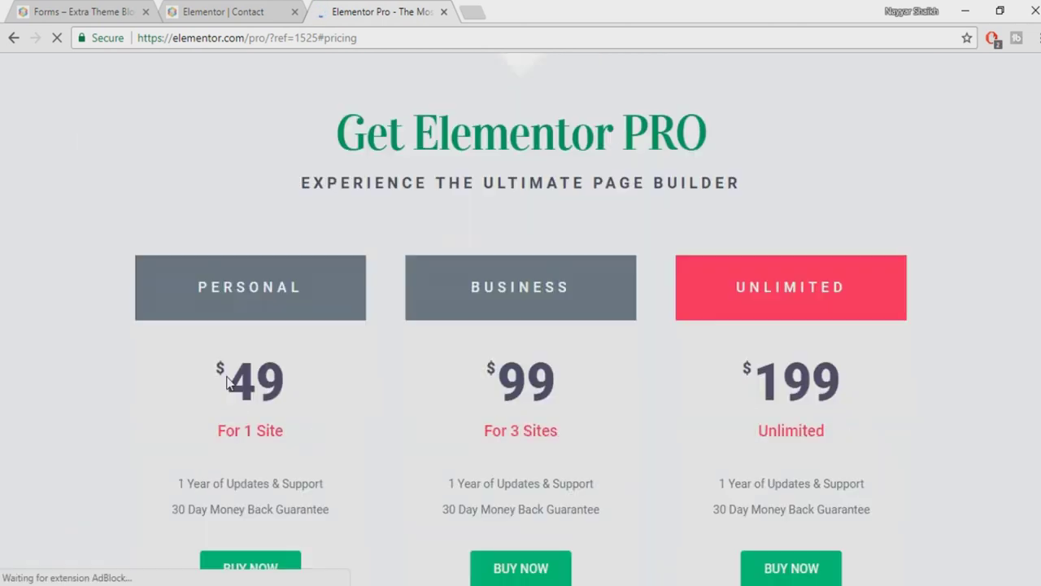
scroll(356, 383, "down", 2)
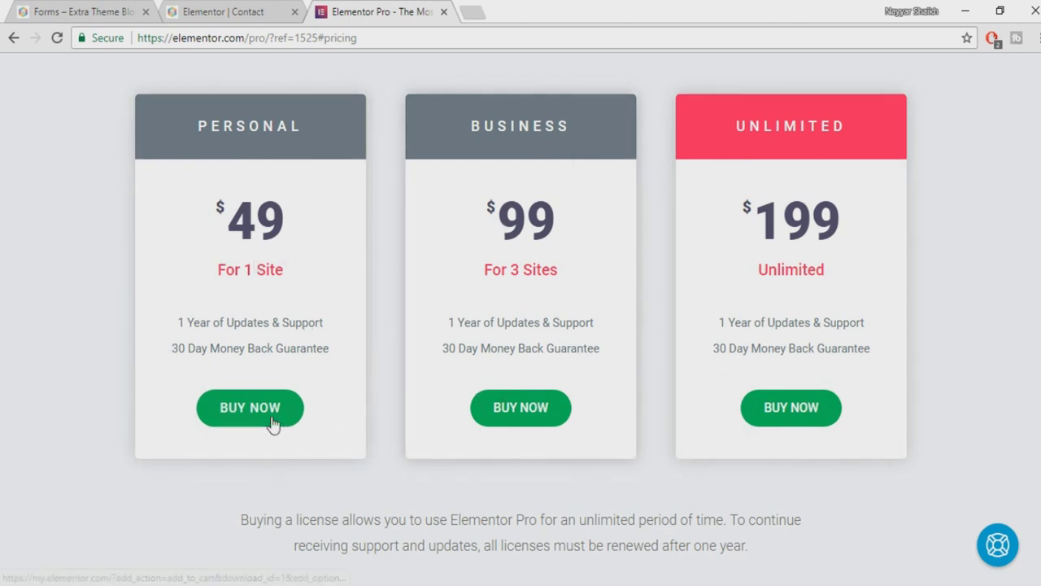
Return to the Contact page in the Elementor editor and add the Pro Form widget to the empty section
left_click(232, 8)
scroll(134, 350, "down", 3)
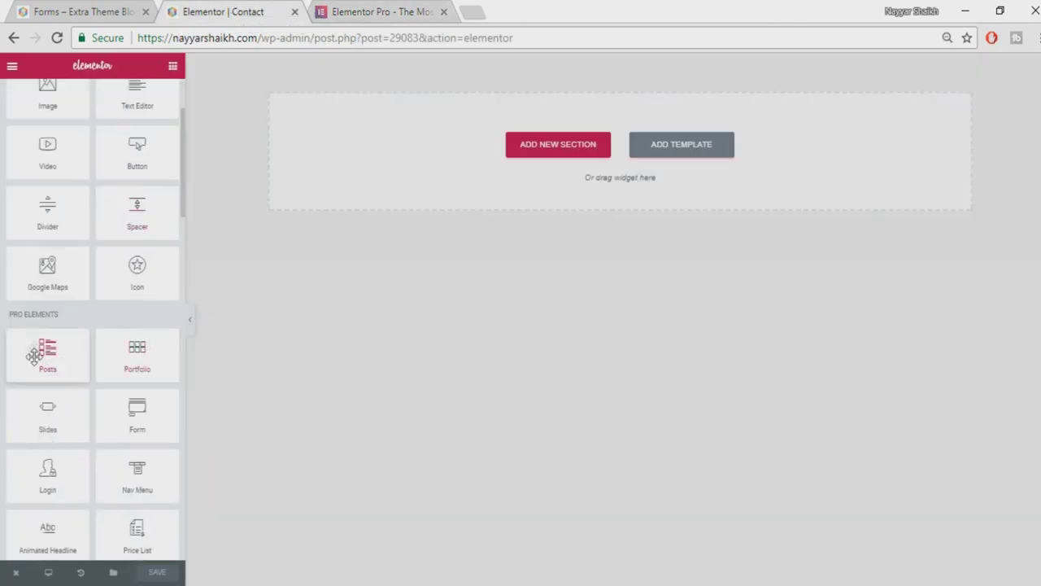
scroll(28, 332, "down", 1)
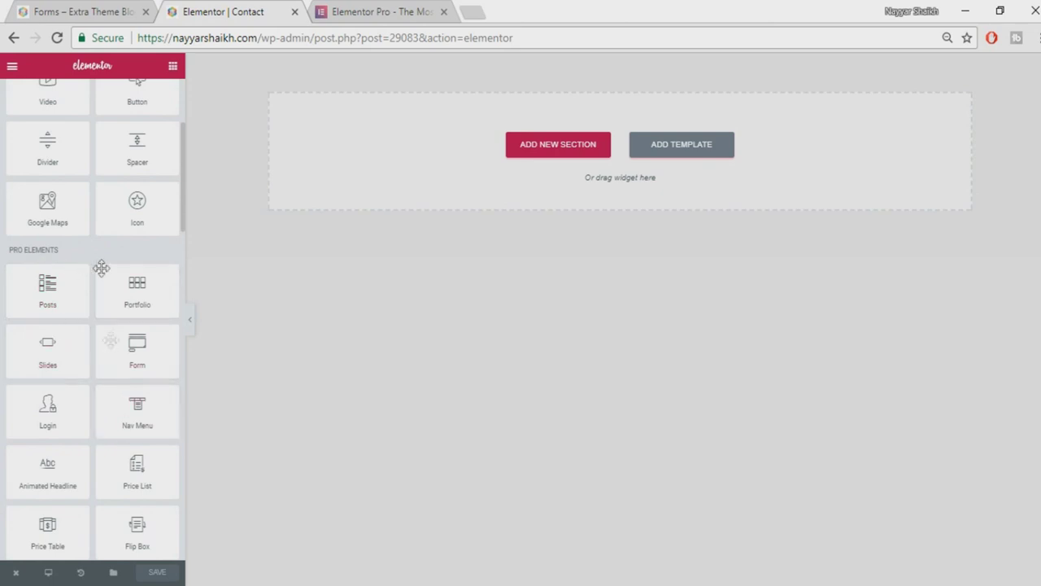
scroll(100, 268, "down", 2)
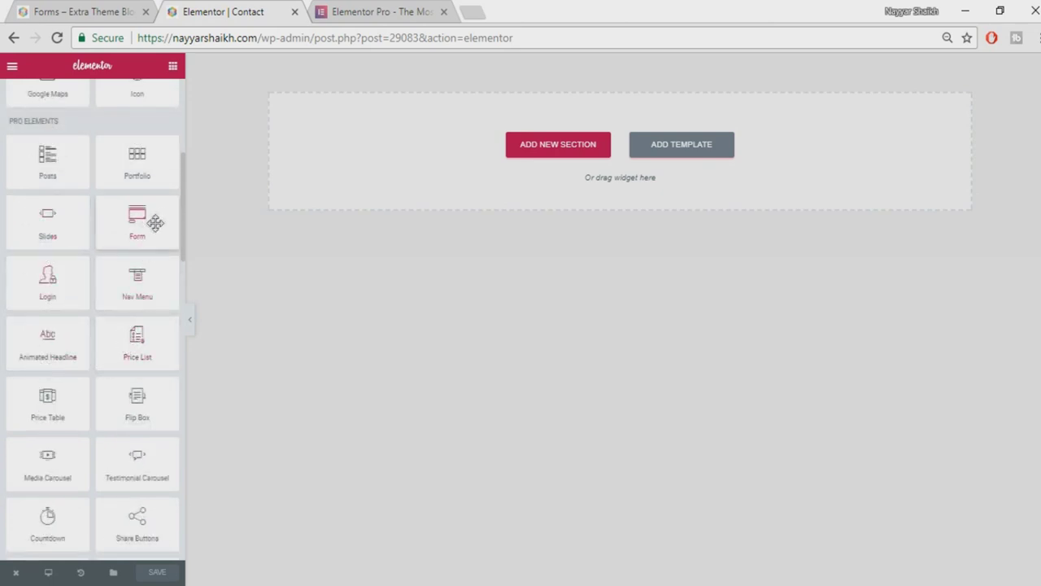
left_click_drag(144, 224, 603, 147)
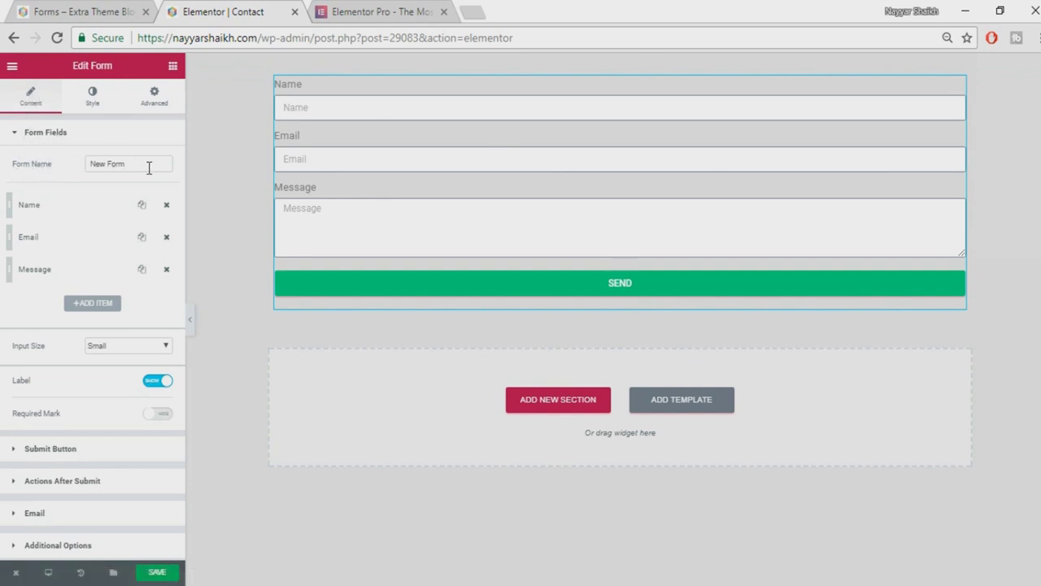
Keep the Name field's type as Text and change its label to "Your Name"
left_click_drag(127, 164, 92, 164)
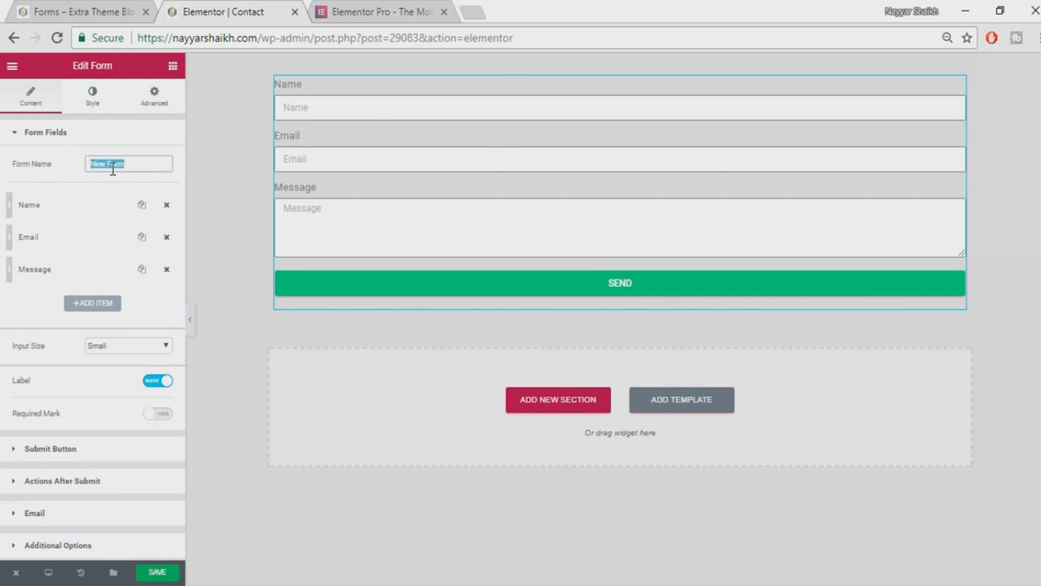
left_click(132, 165)
left_click(64, 214)
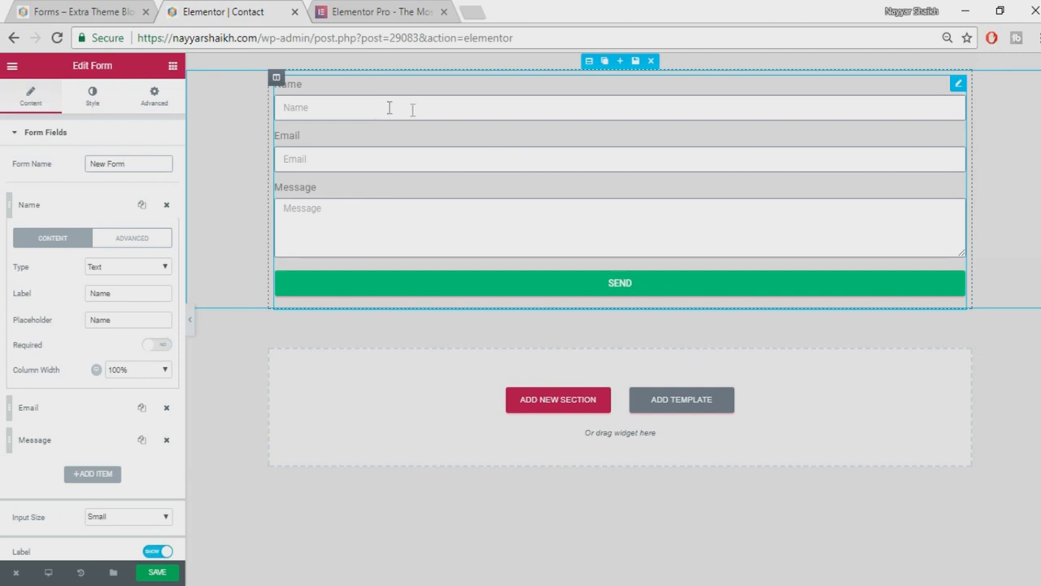
left_click(122, 270)
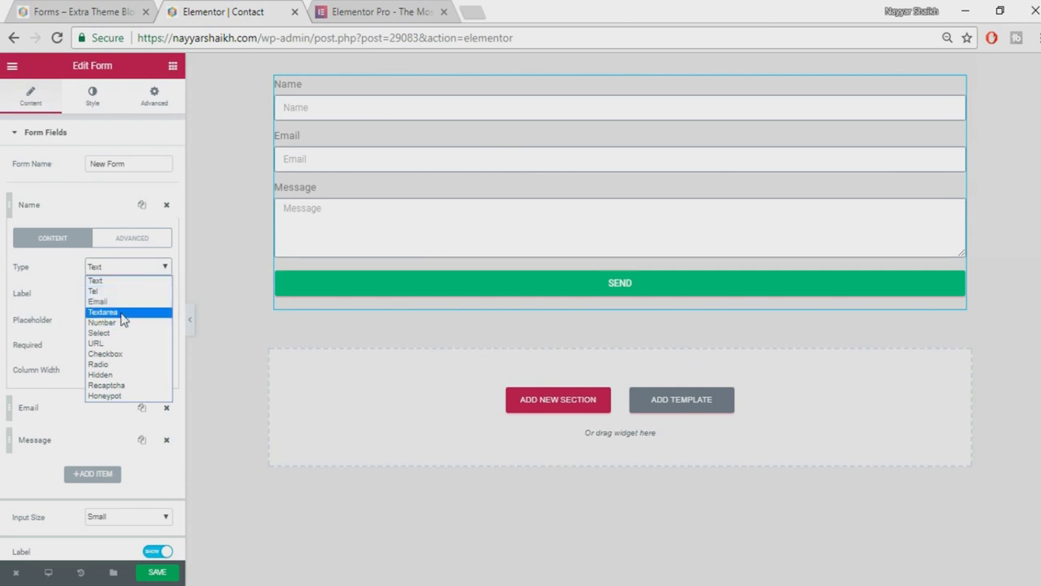
left_click(144, 267)
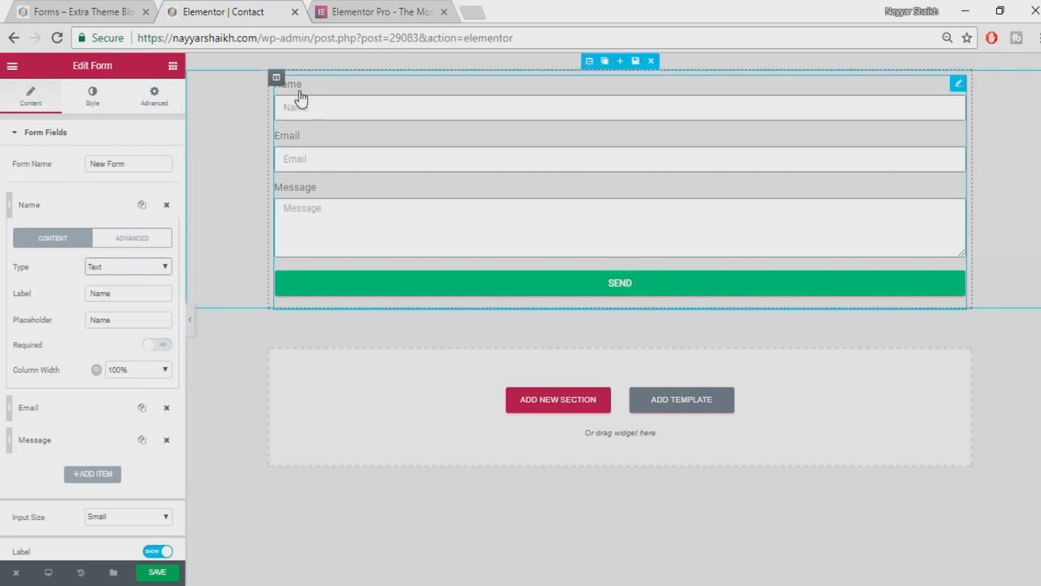
left_click_drag(111, 293, 81, 301)
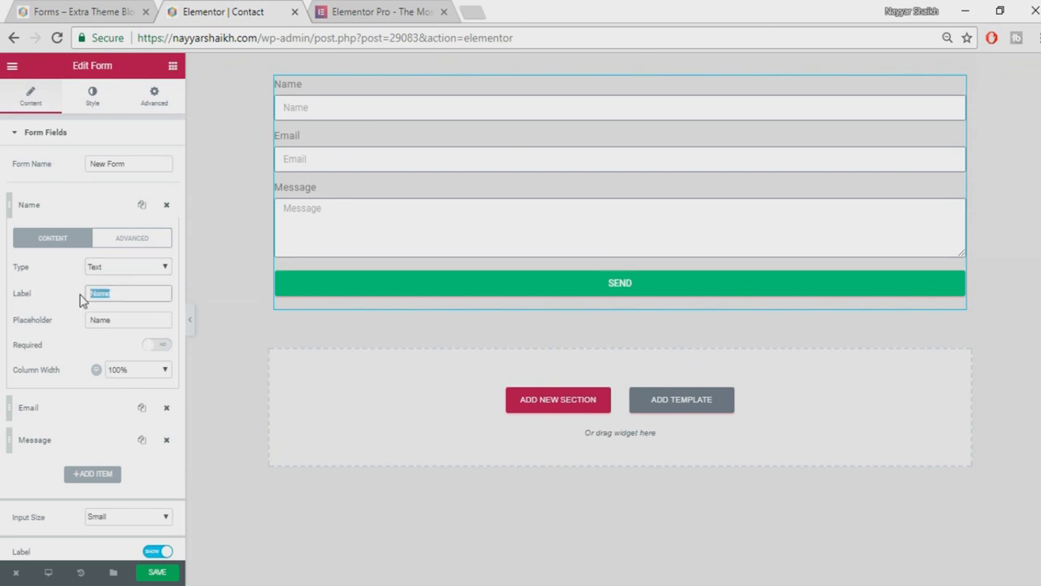
type("Your Name")
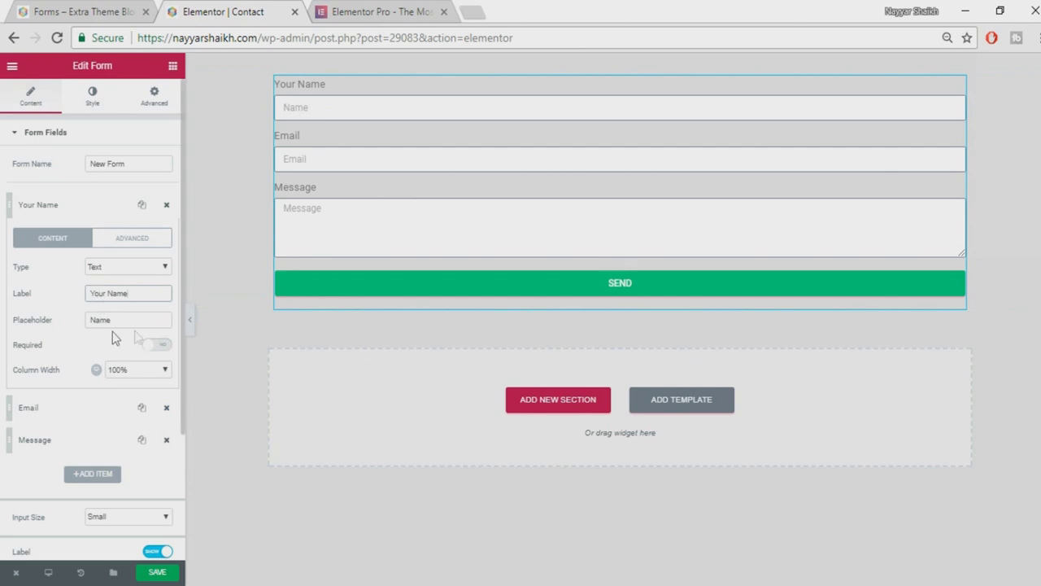
Set the name field's placeholder to "Enter Your Name"
left_click_drag(136, 323, 79, 324)
type("Enter YOur Name")
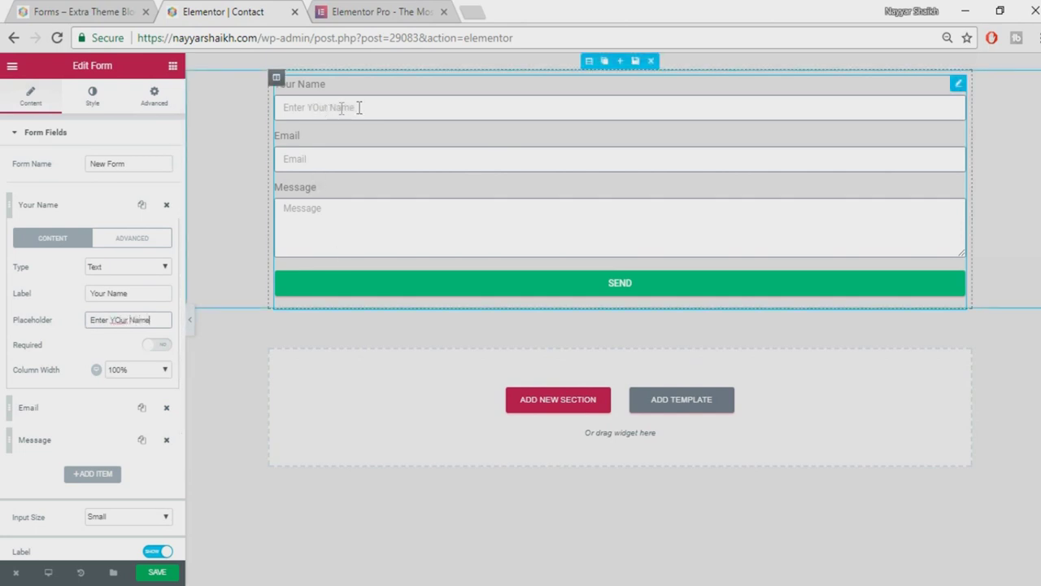
key("BackSpace")
type("o")
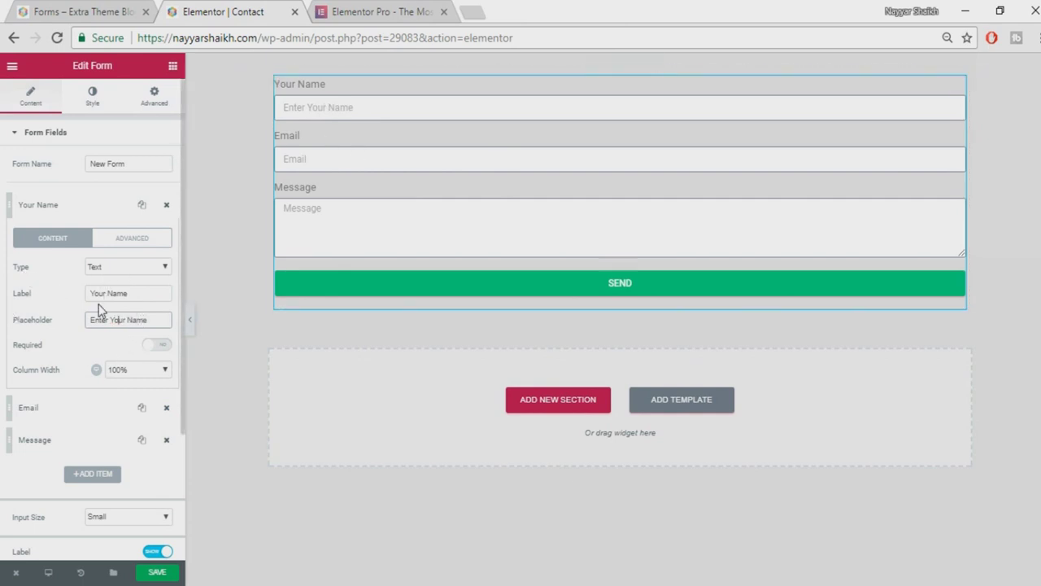
left_click(65, 343)
left_click(64, 343)
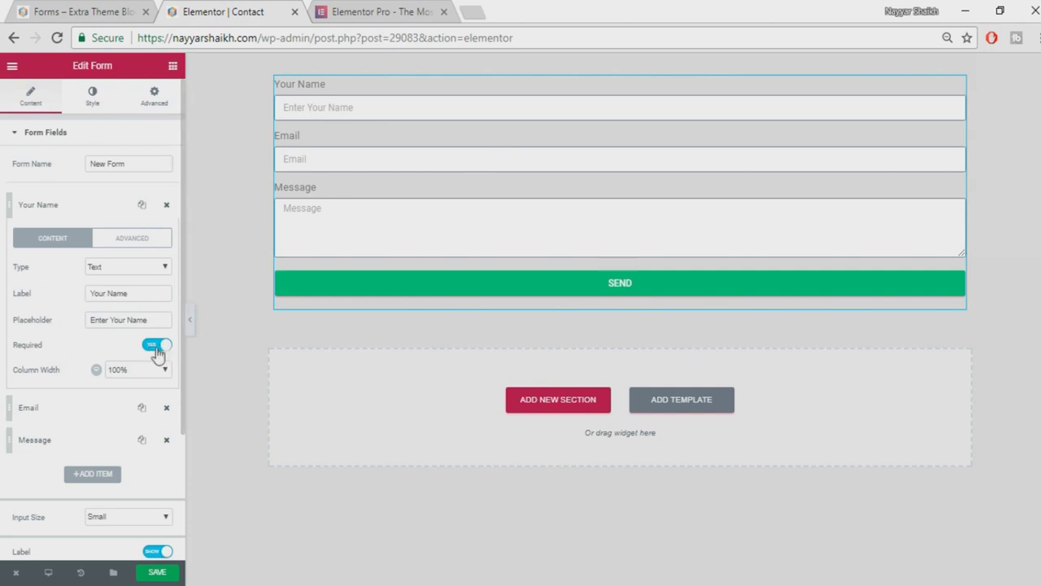
left_click(157, 346)
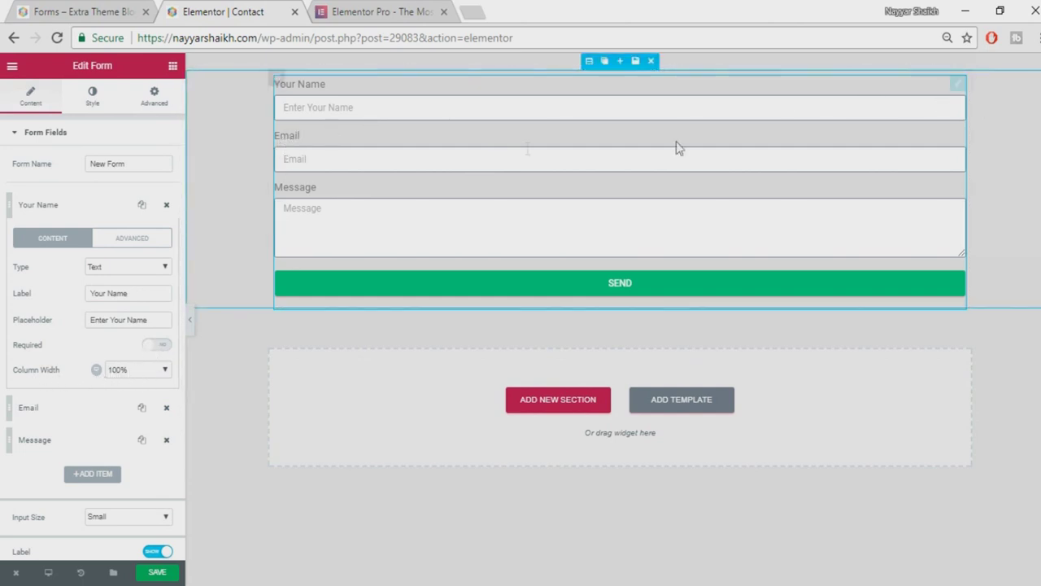
Set the Your Name field's column width to 50% and collapse its settings
left_click(133, 374)
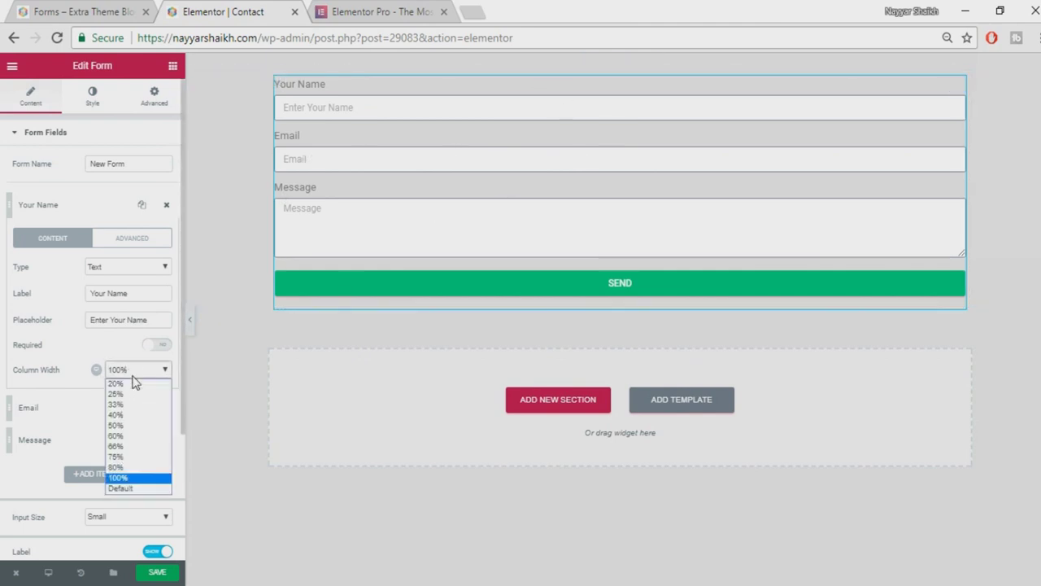
left_click(132, 423)
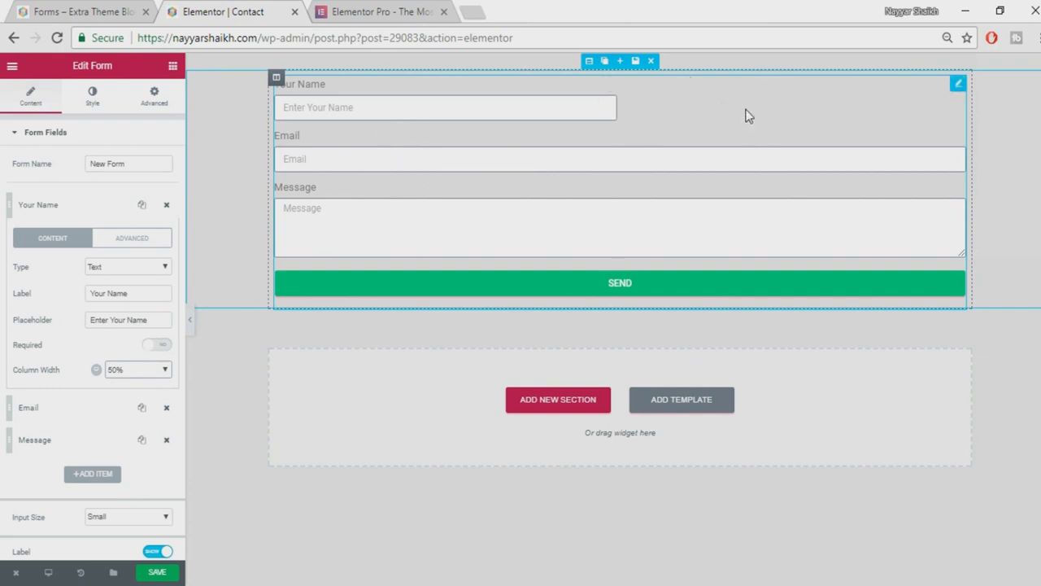
left_click(86, 213)
Keep the Email field's type as Email and set its column width to 50%
left_click(65, 238)
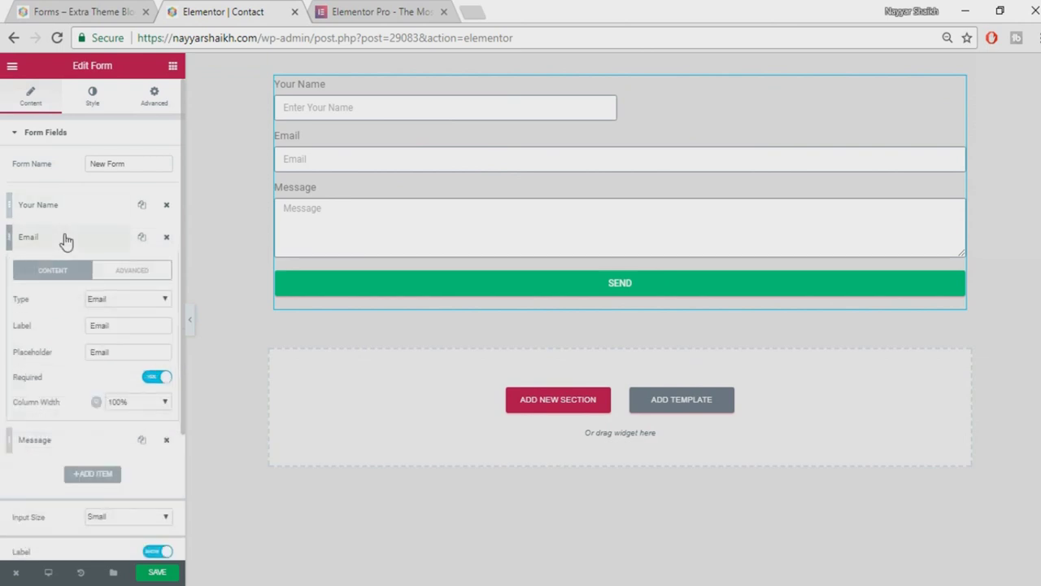
left_click(126, 301)
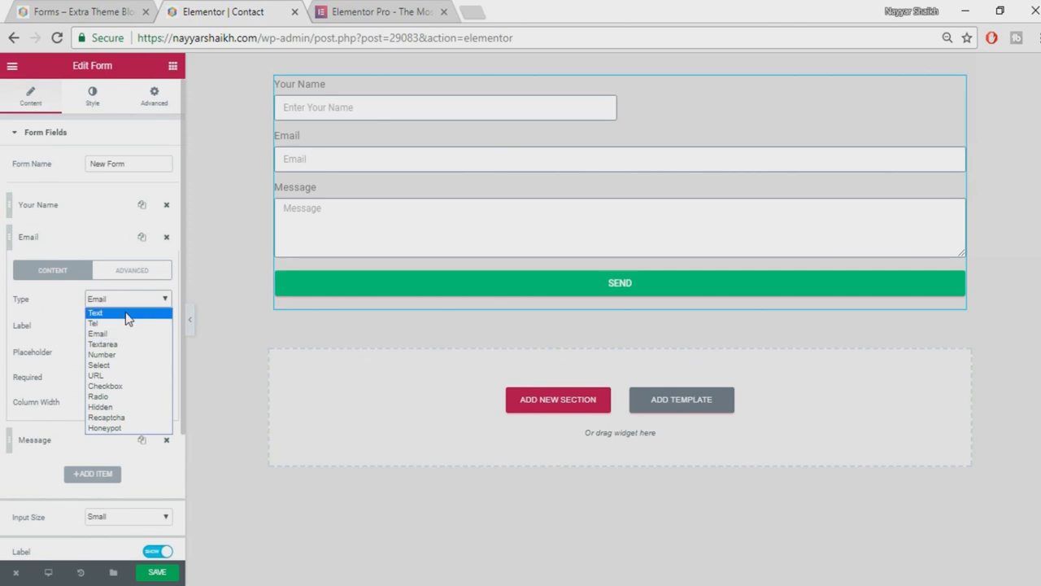
left_click(123, 336)
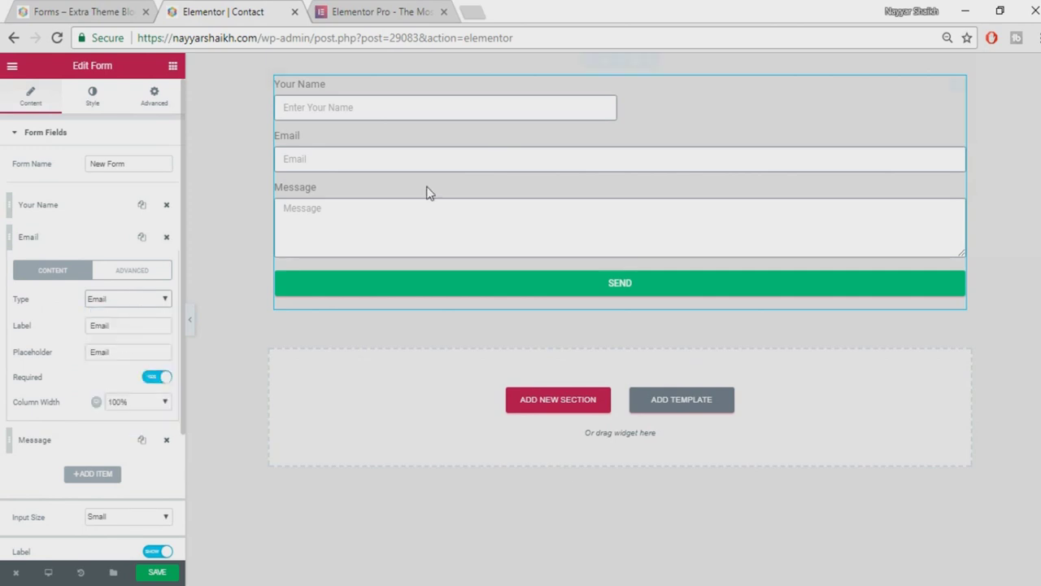
left_click(413, 156)
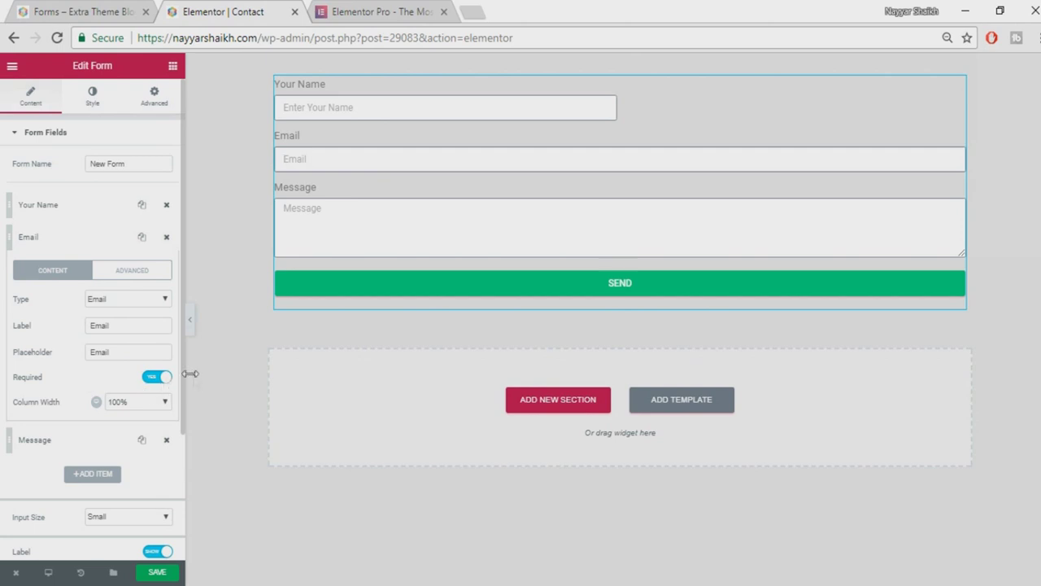
left_click(155, 404)
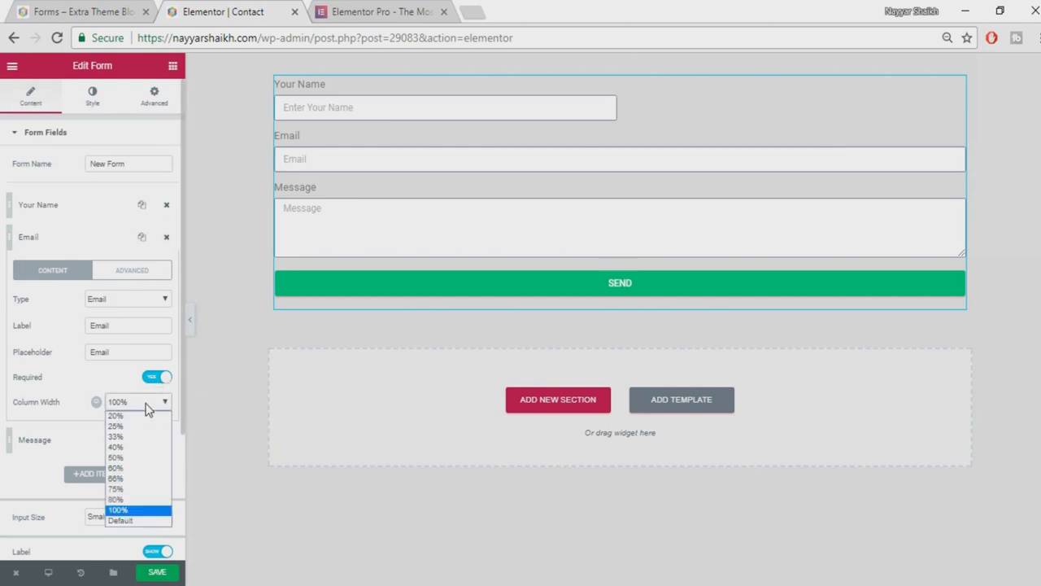
left_click(137, 457)
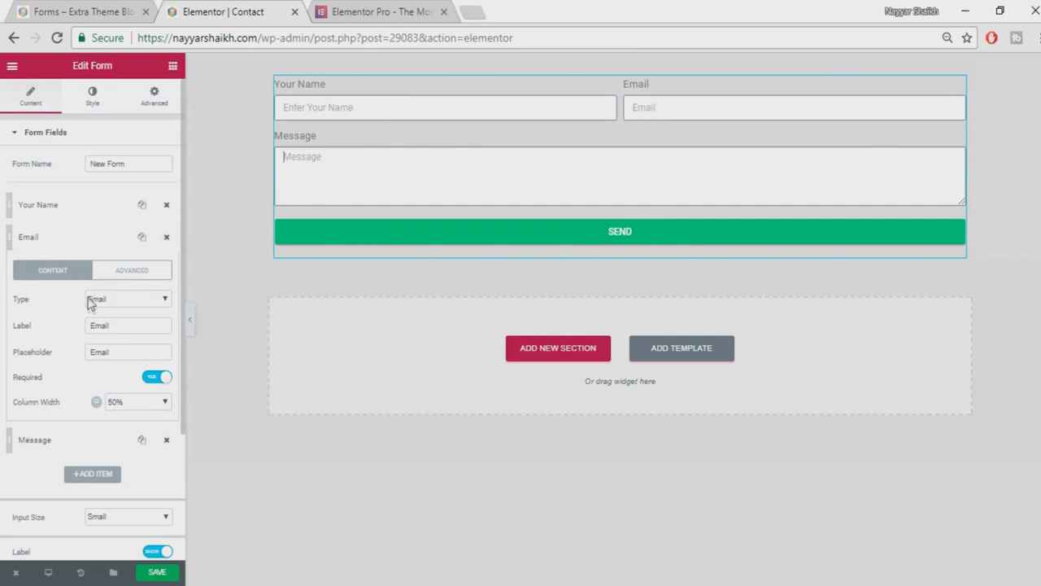
Collapse the Email field's settings, open the Message field and set its rows to 8
left_click(63, 236)
left_click(72, 273)
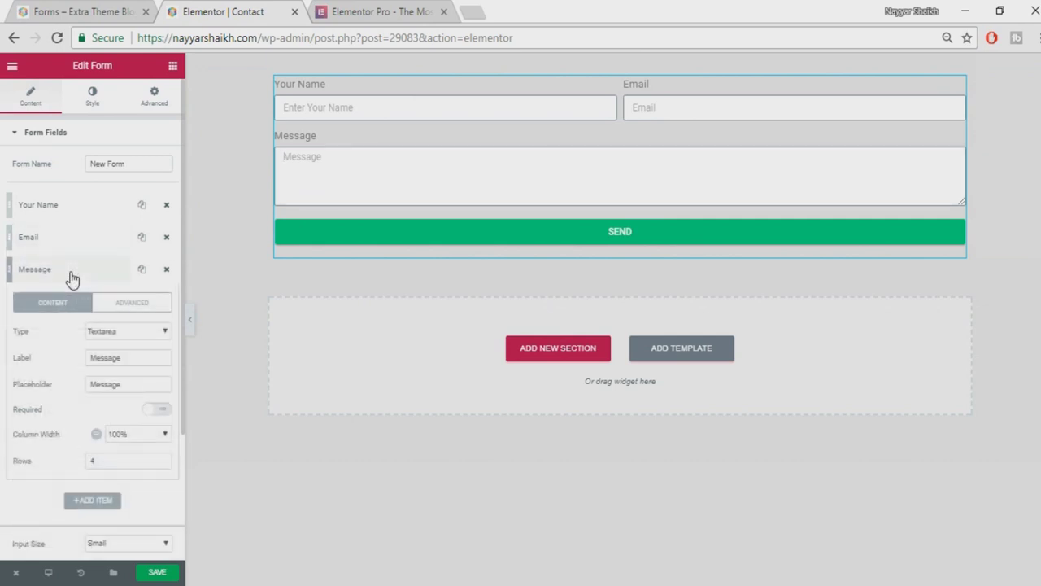
left_click_drag(114, 461, 83, 463)
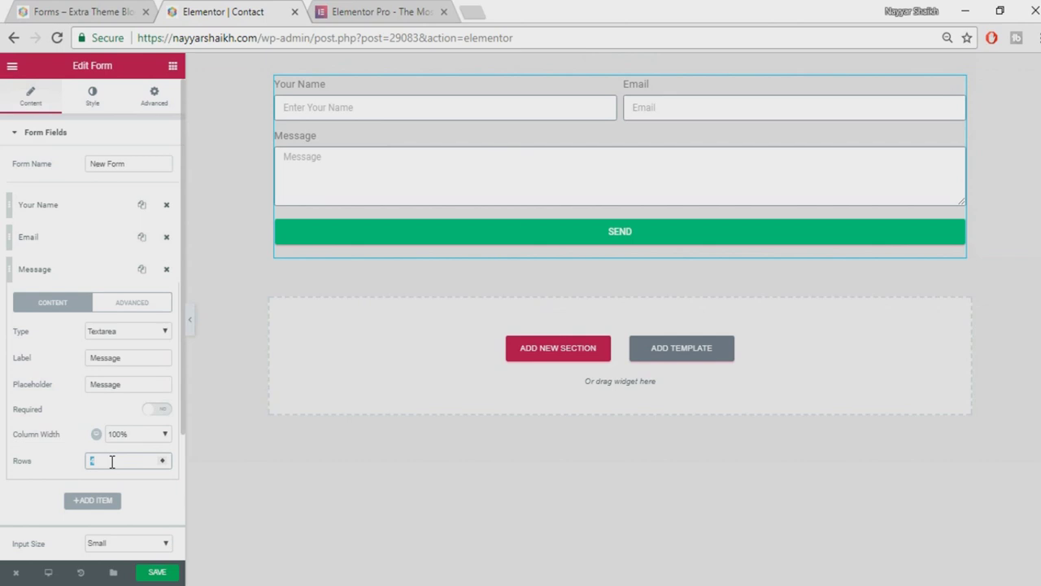
type("8")
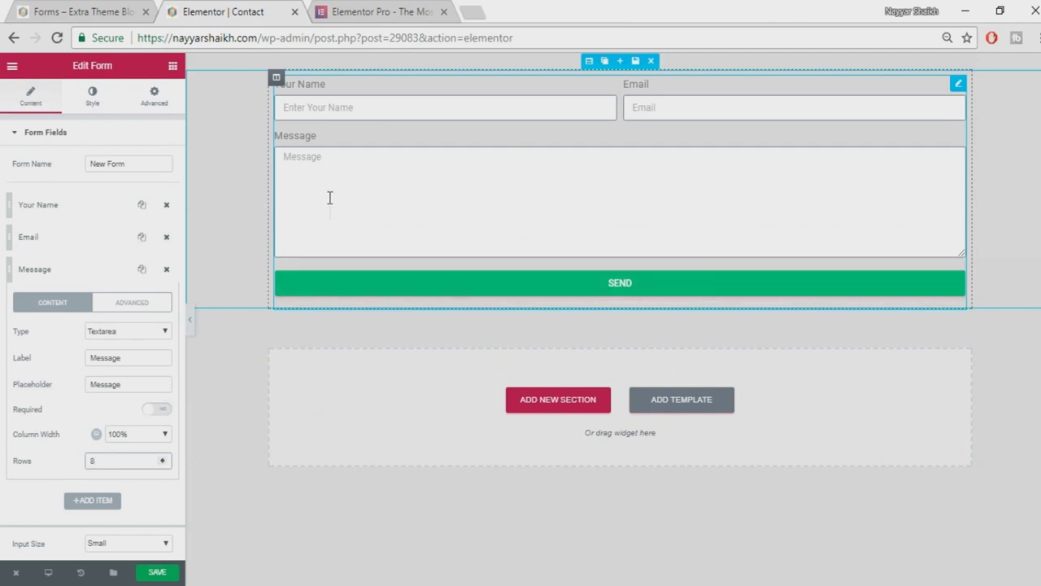
Try a 50% column width on the Message field and return it to 100%
left_click(131, 436)
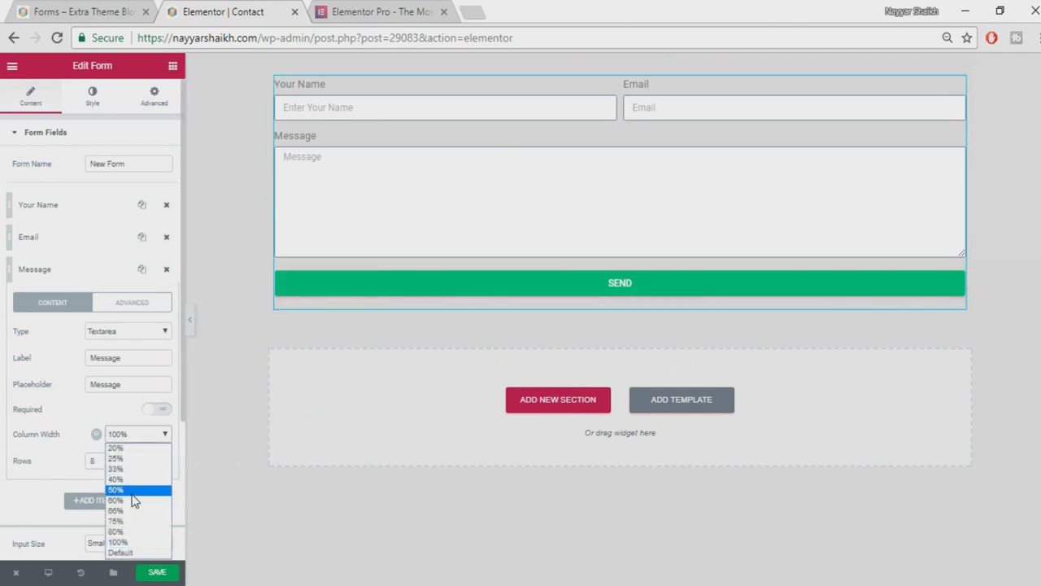
left_click(129, 489)
left_click(134, 434)
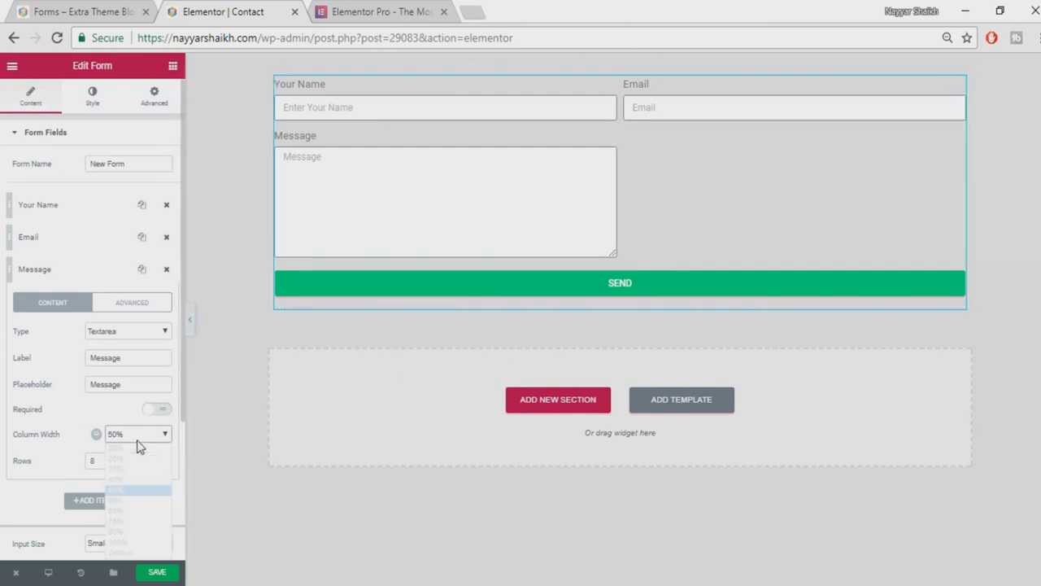
left_click(120, 542)
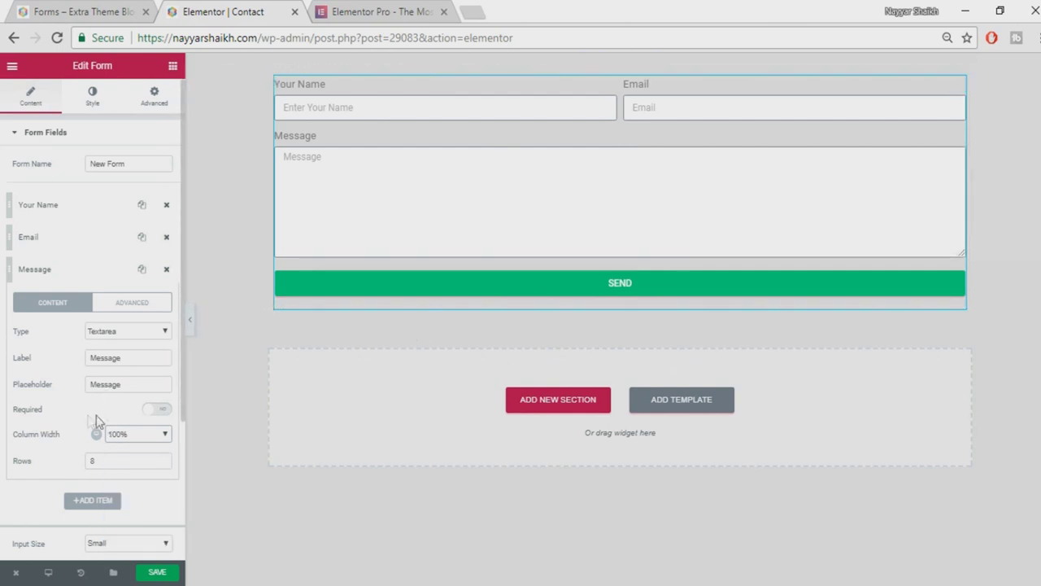
Collapse the Message field and add a new form field of type Select with the label "Source"
left_click(81, 276)
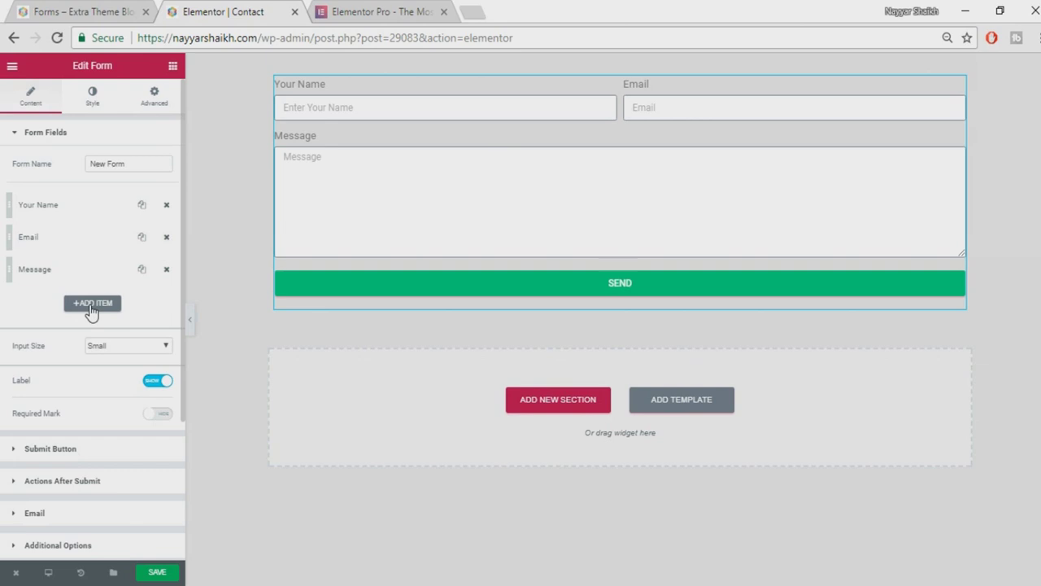
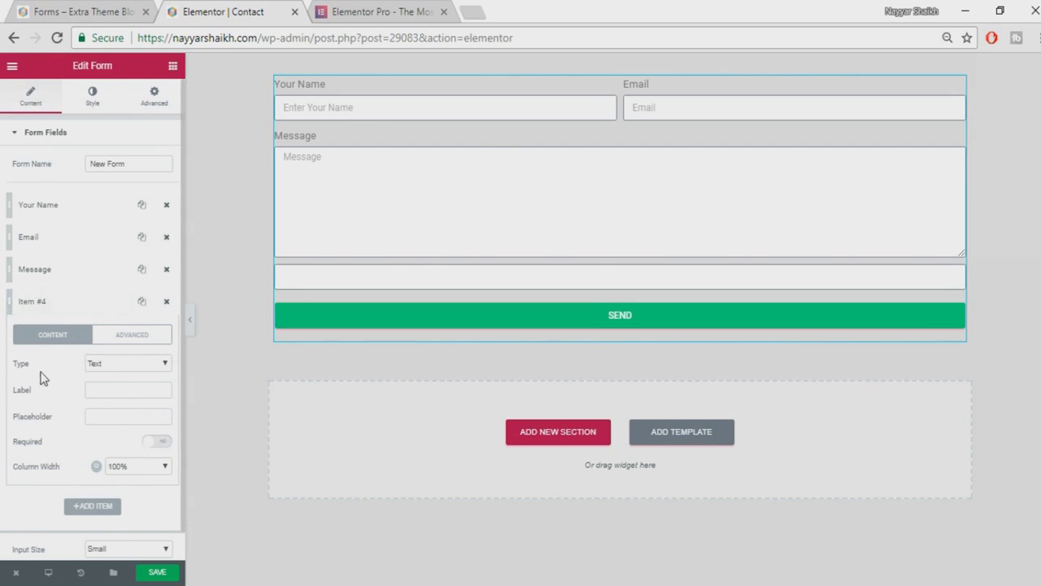
left_click(130, 365)
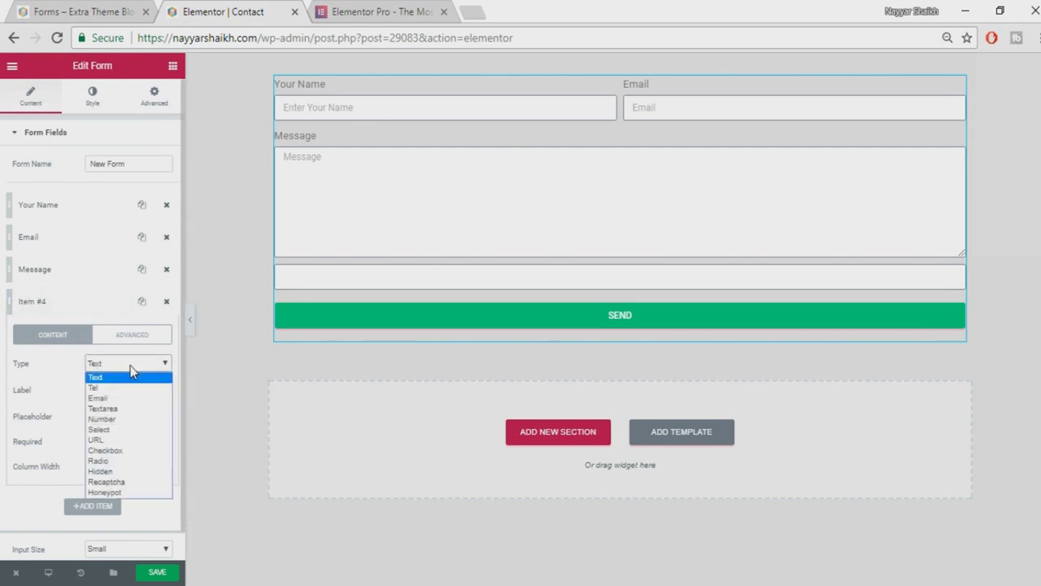
left_click(133, 429)
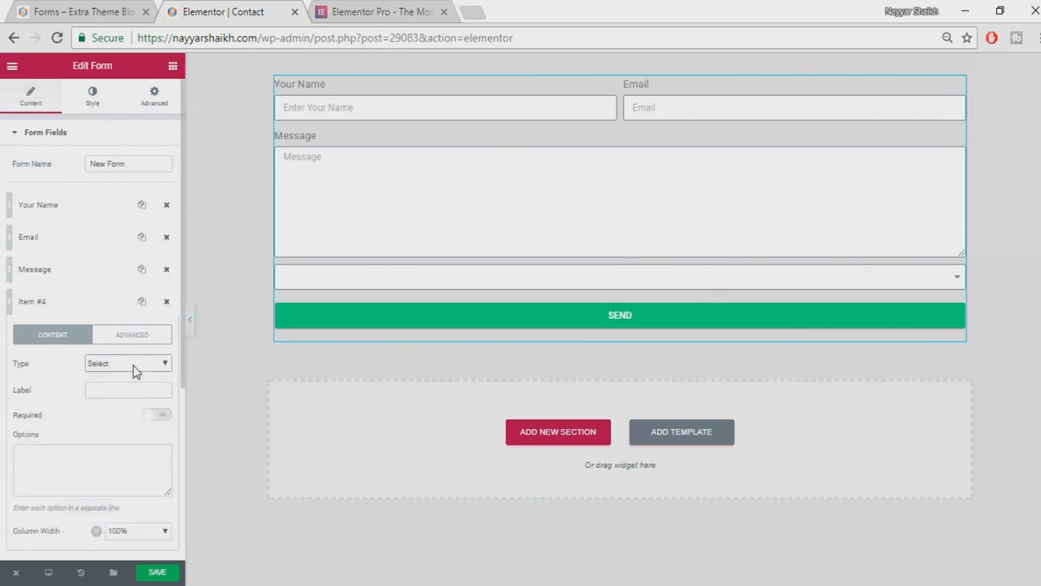
left_click(127, 393)
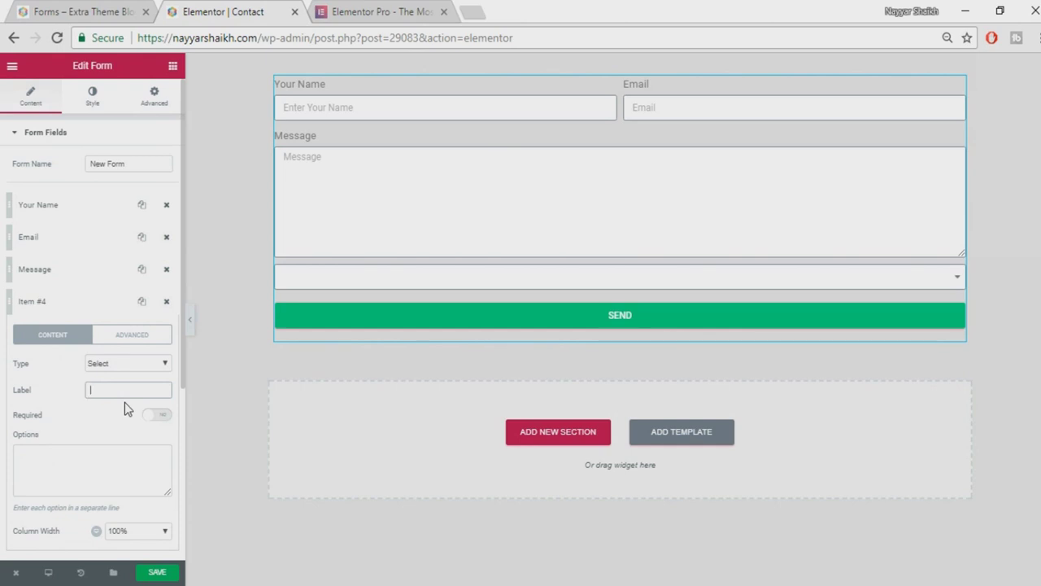
type("S")
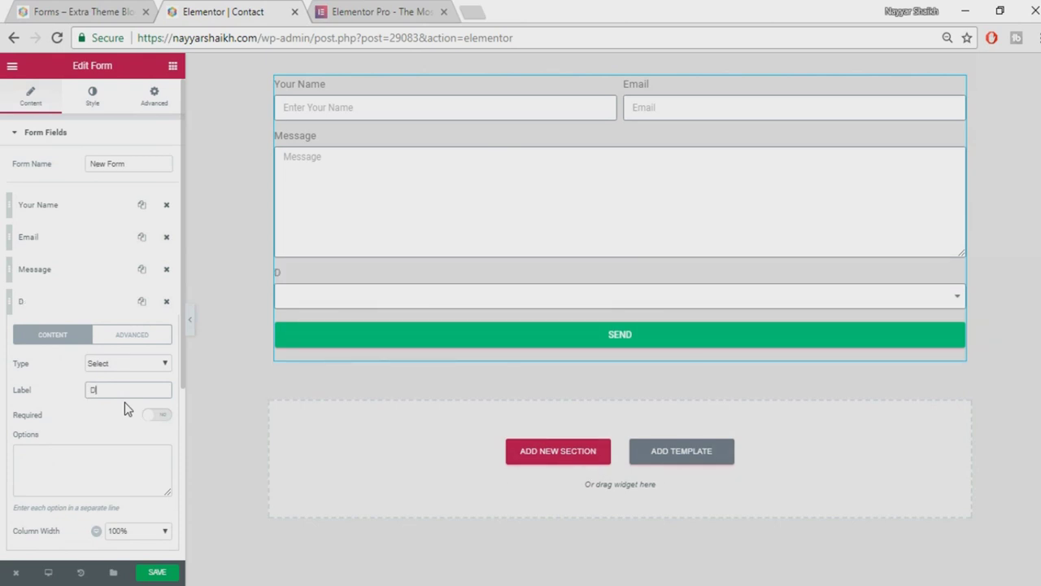
type("ource")
Make the Source field required and enter the options Google, Facebook and G Plus on separate lines
scroll(158, 417, "down", 1)
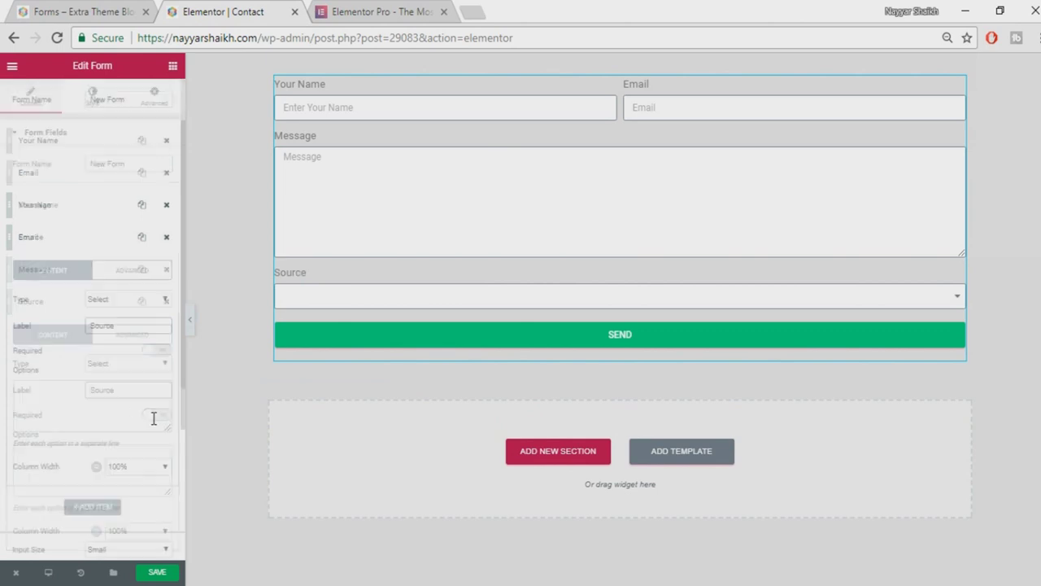
left_click(161, 355)
left_click(139, 406)
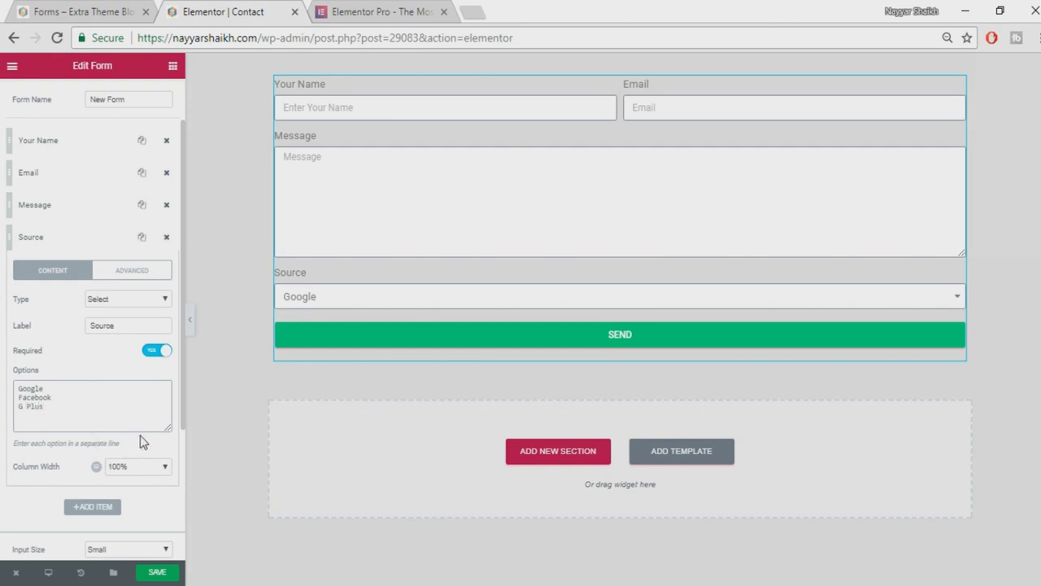
Change the Select field's label to "How did you hear about us?"
left_click_drag(133, 325, 91, 326)
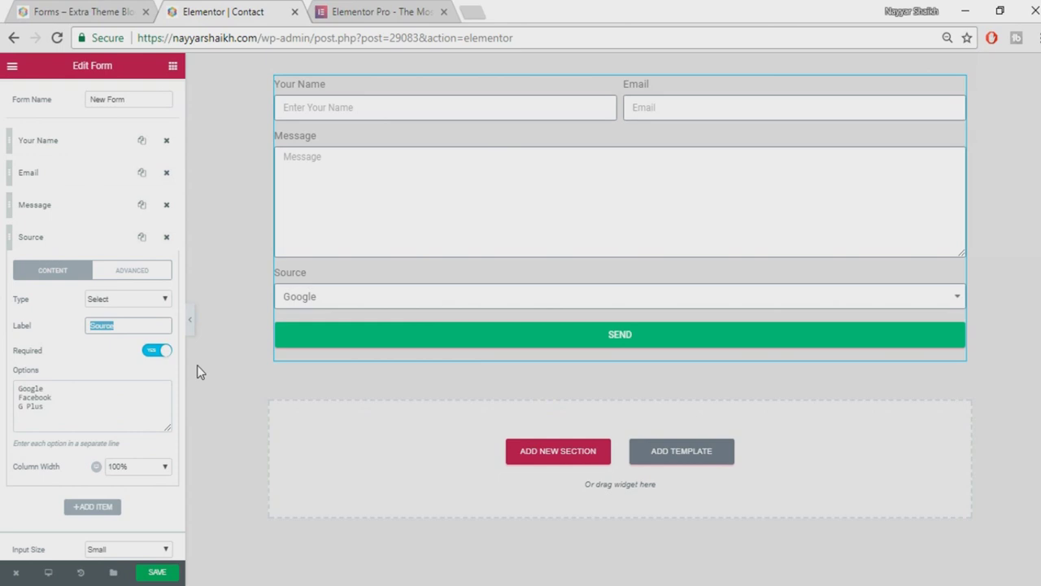
key("BackSpace")
type("How didi")
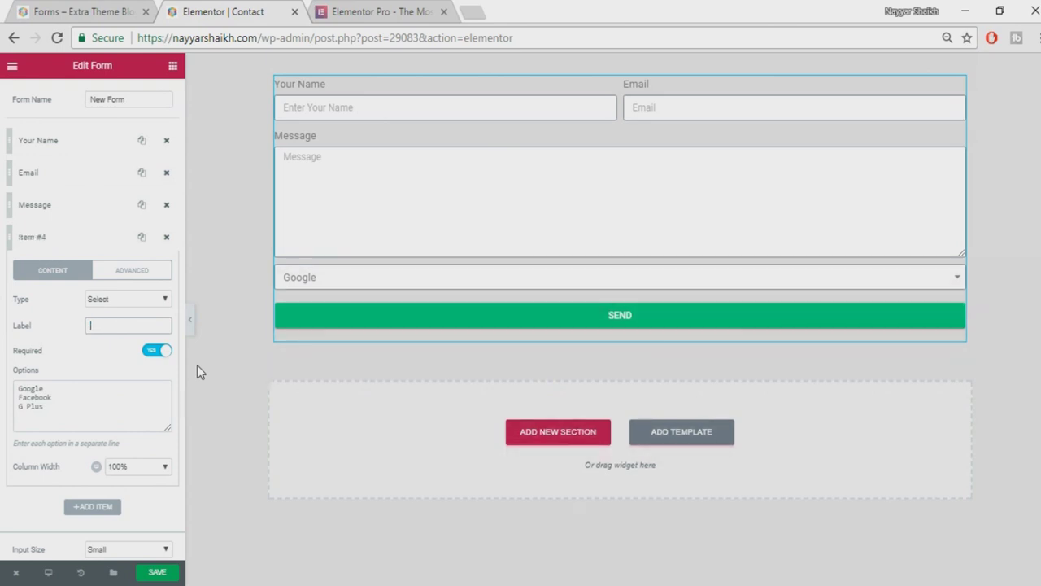
type(" yo")
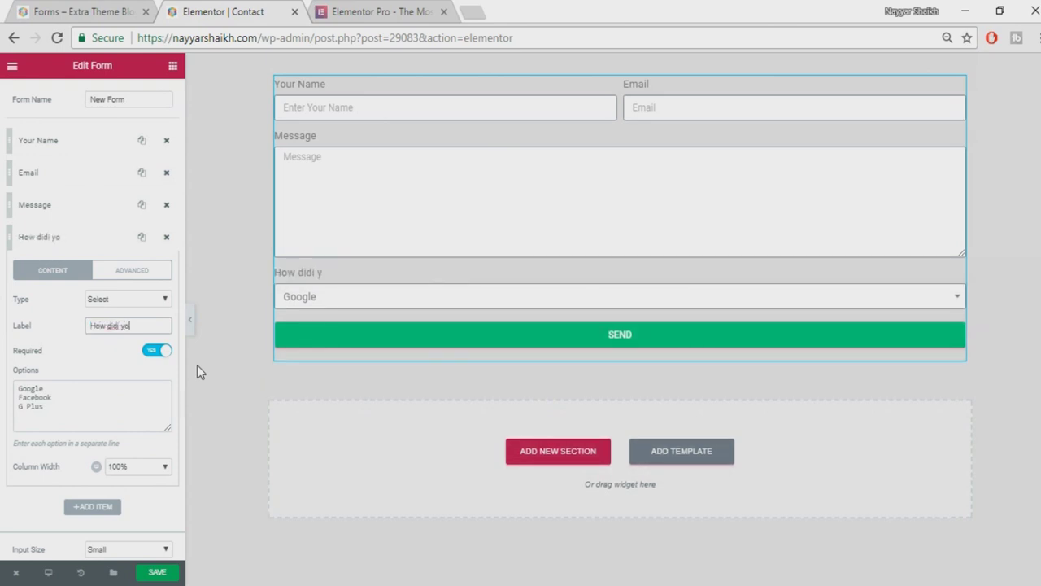
type("u hear about us?")
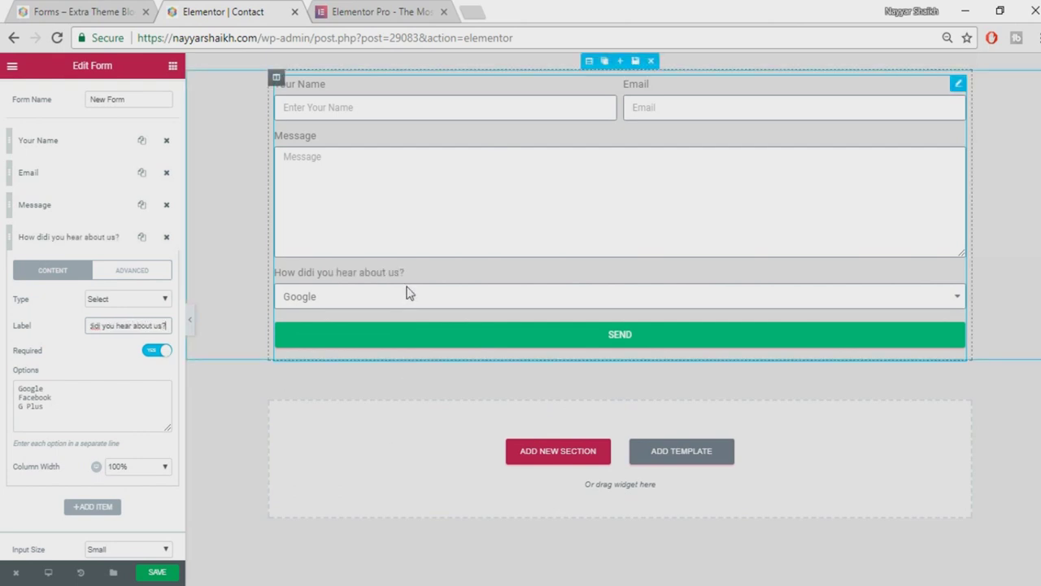
left_click(103, 325)
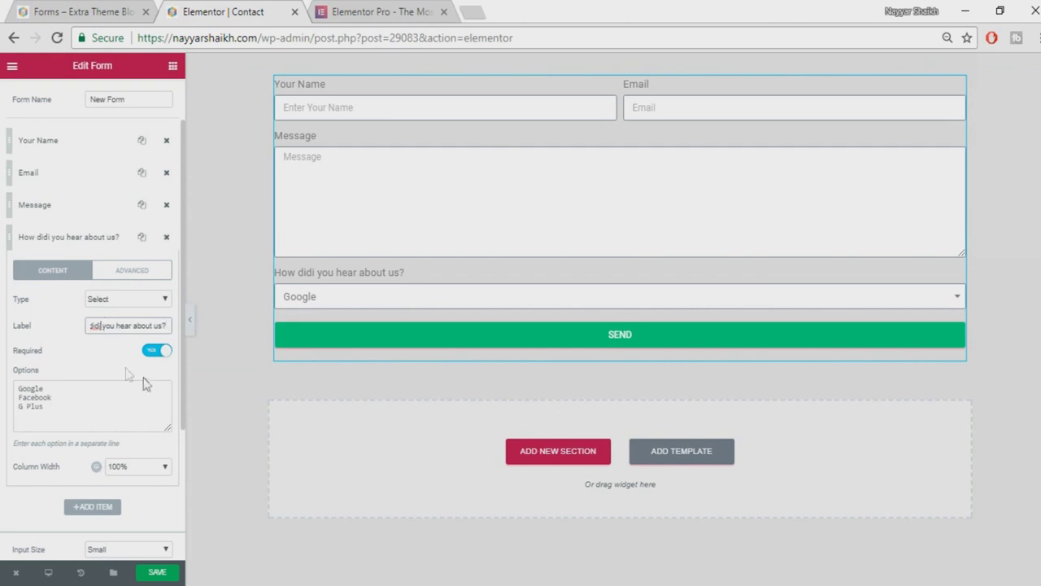
key("BackSpace")
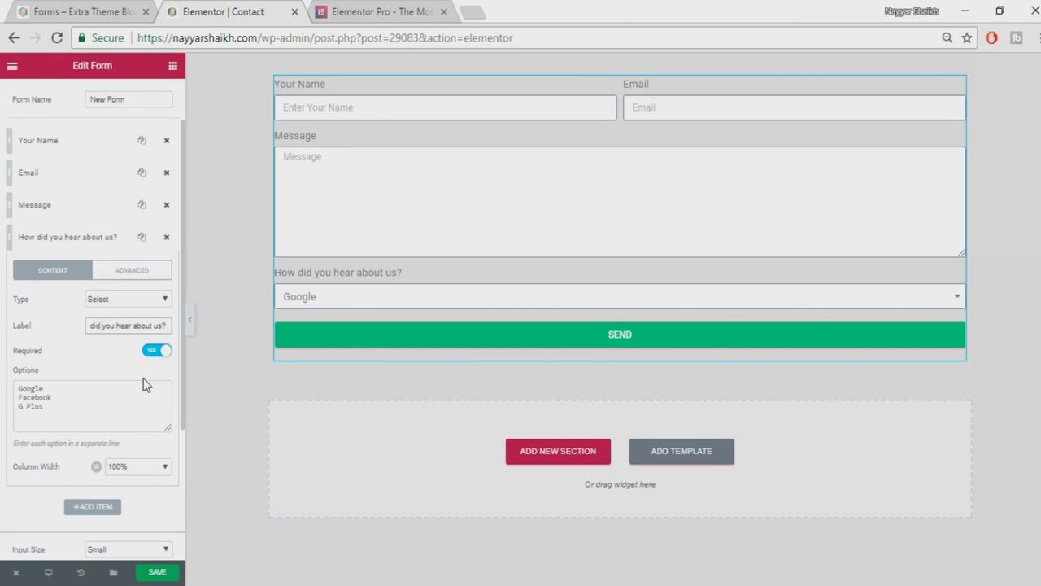
Test the "How did you hear about us?" dropdown in the form preview by choosing Facebook, and collapse the field's settings
left_click(105, 387)
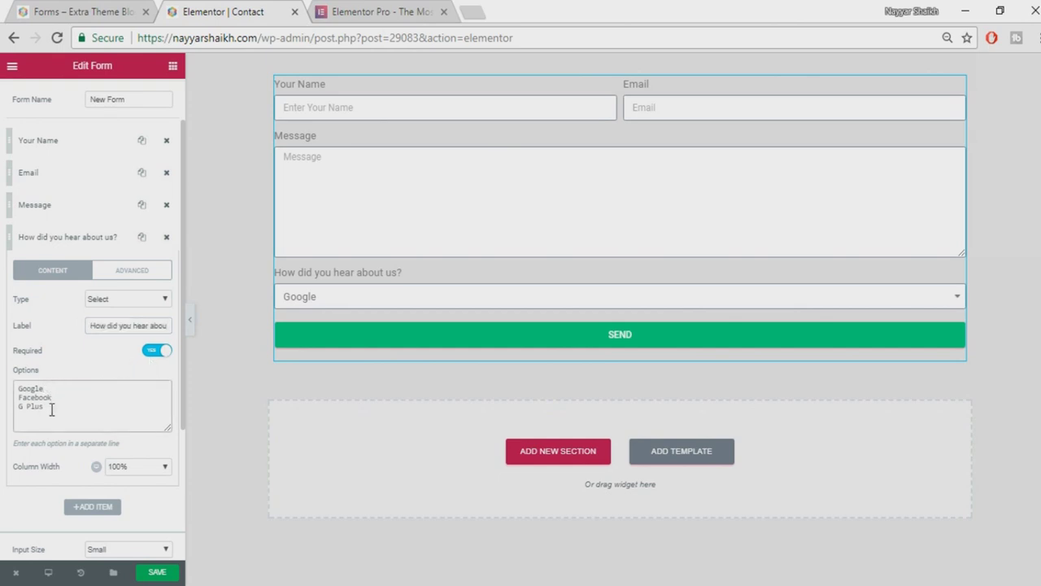
left_click(413, 300)
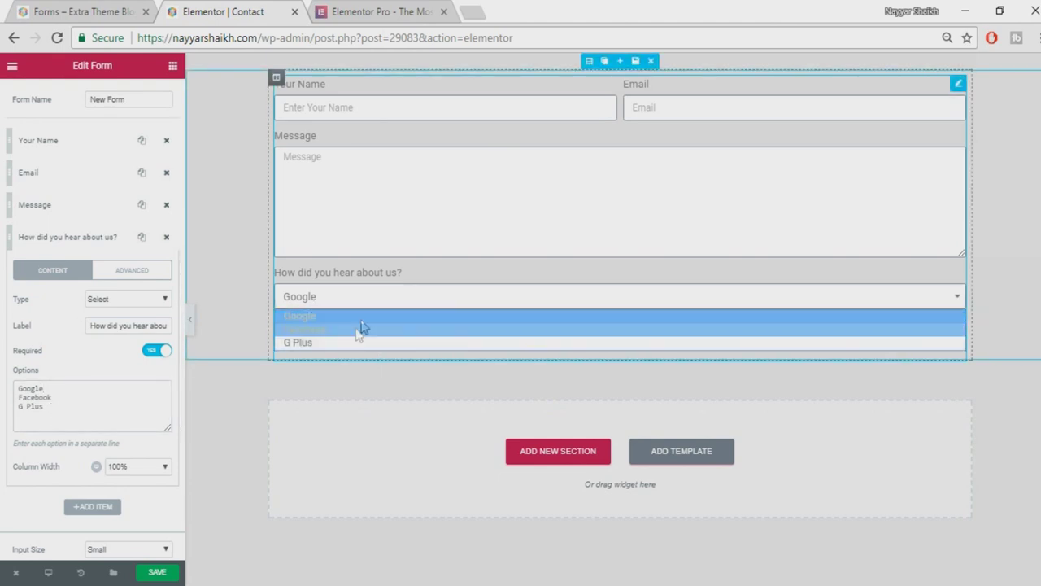
left_click(360, 329)
left_click(401, 298)
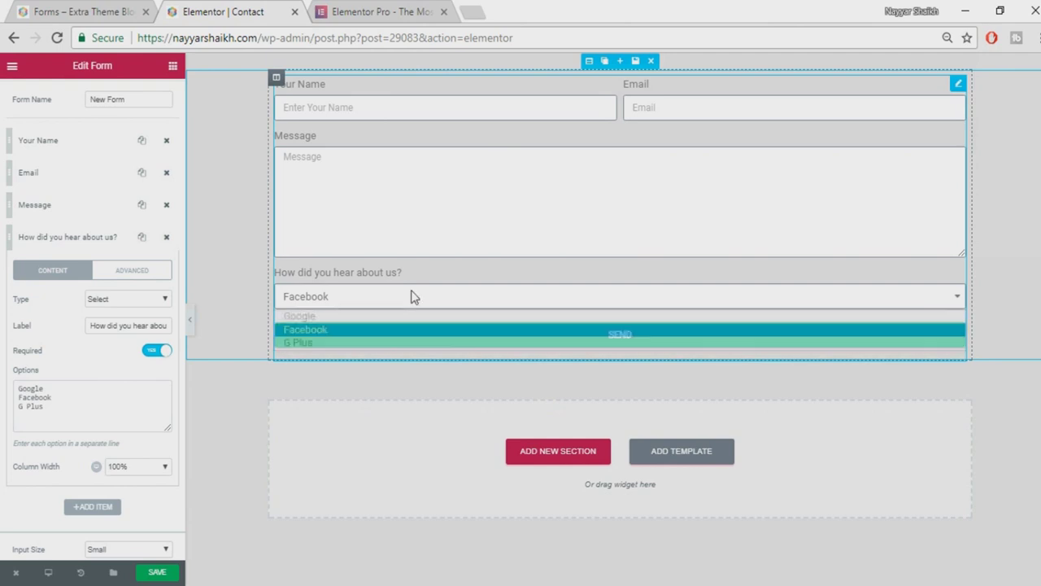
left_click(397, 298)
left_click(70, 244)
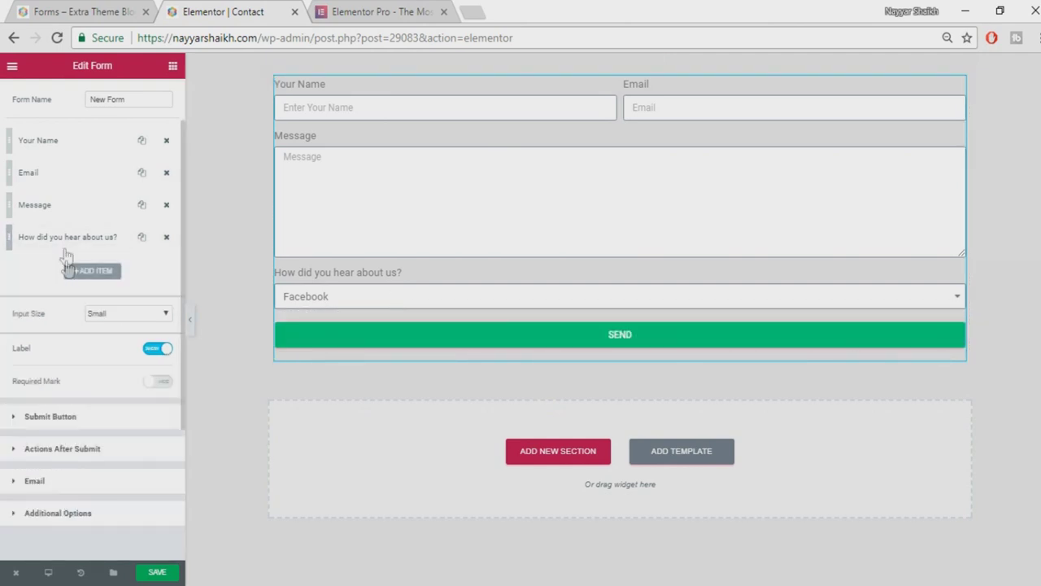
Duplicate the "How did you hear about us?" field and delete the copy
left_click(141, 237)
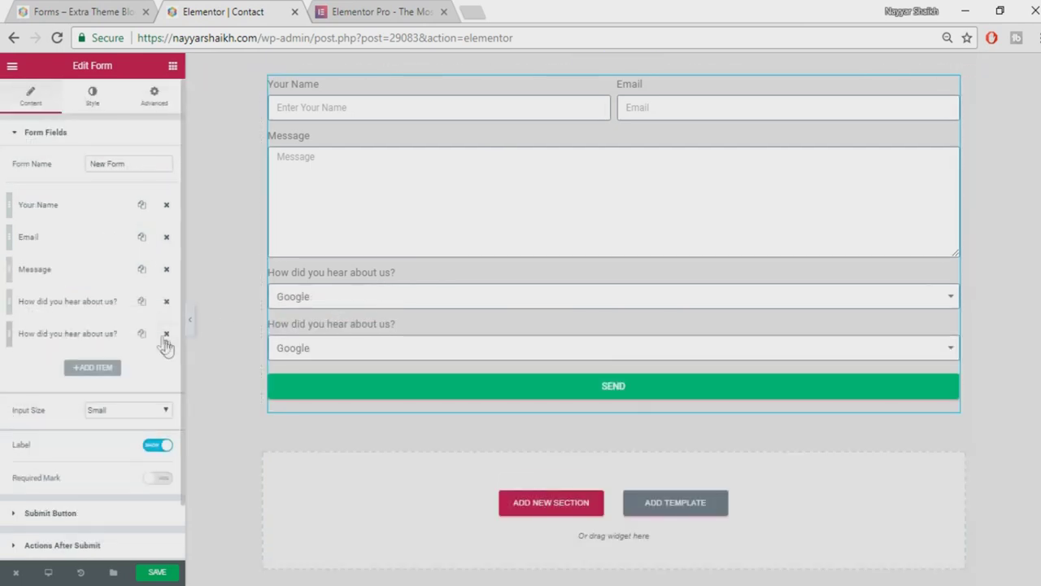
left_click(167, 334)
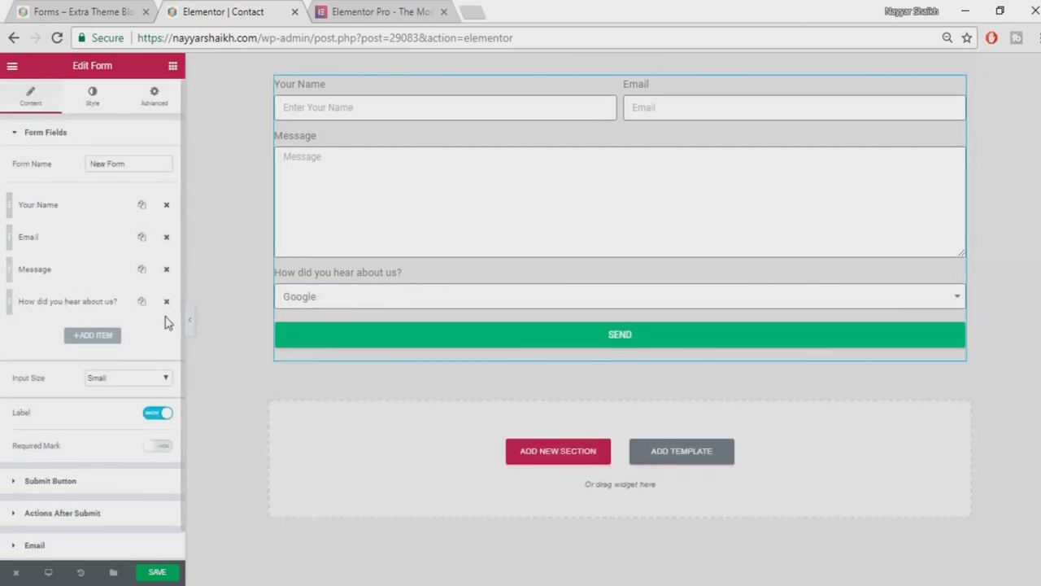
Compare the Medium and Large input sizes and set the form's input size to Medium
scroll(136, 391, "down", 1)
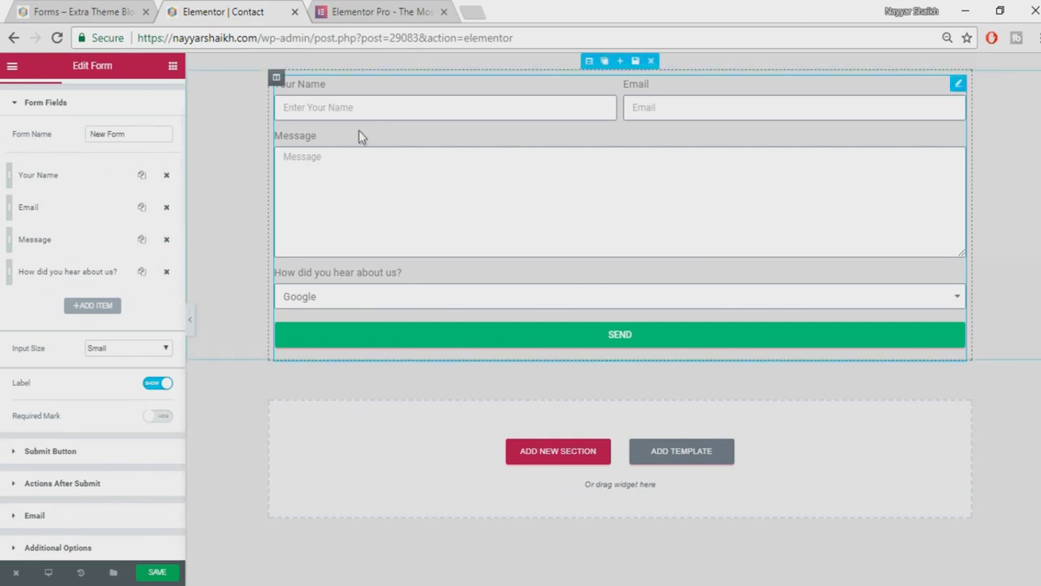
left_click(117, 349)
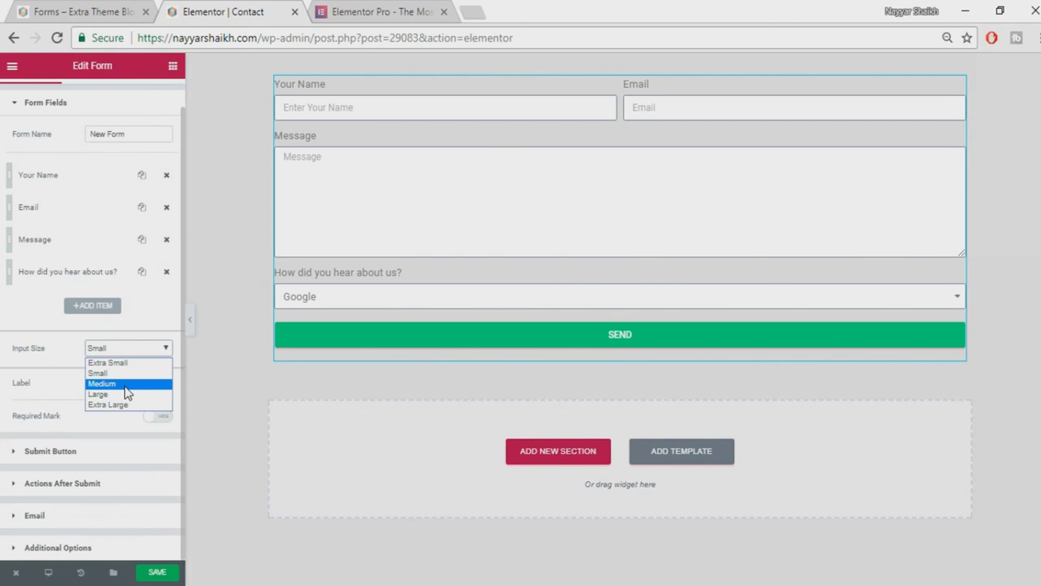
left_click(124, 383)
left_click(151, 350)
left_click(124, 395)
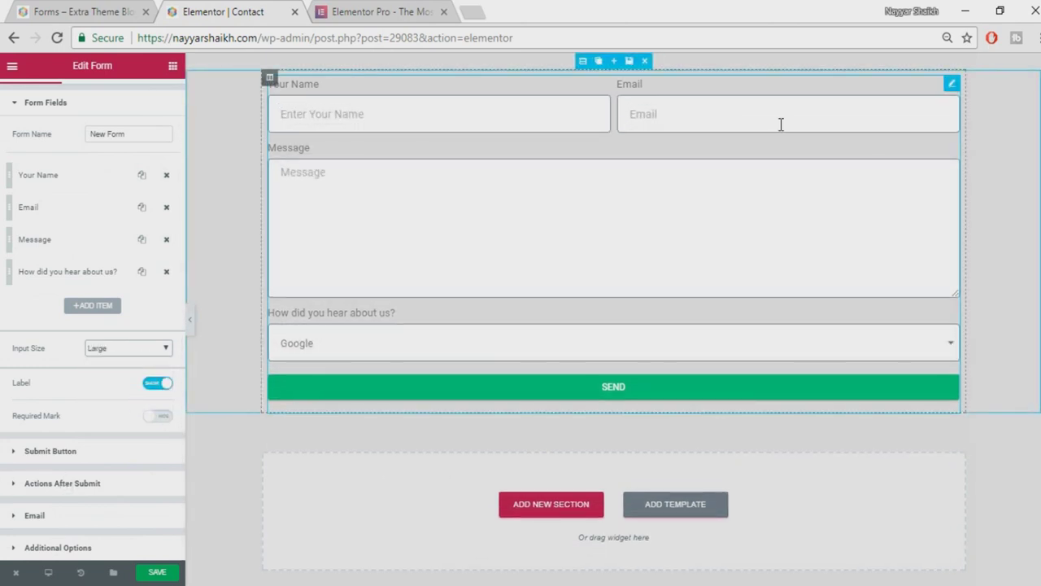
left_click(99, 351)
left_click(106, 387)
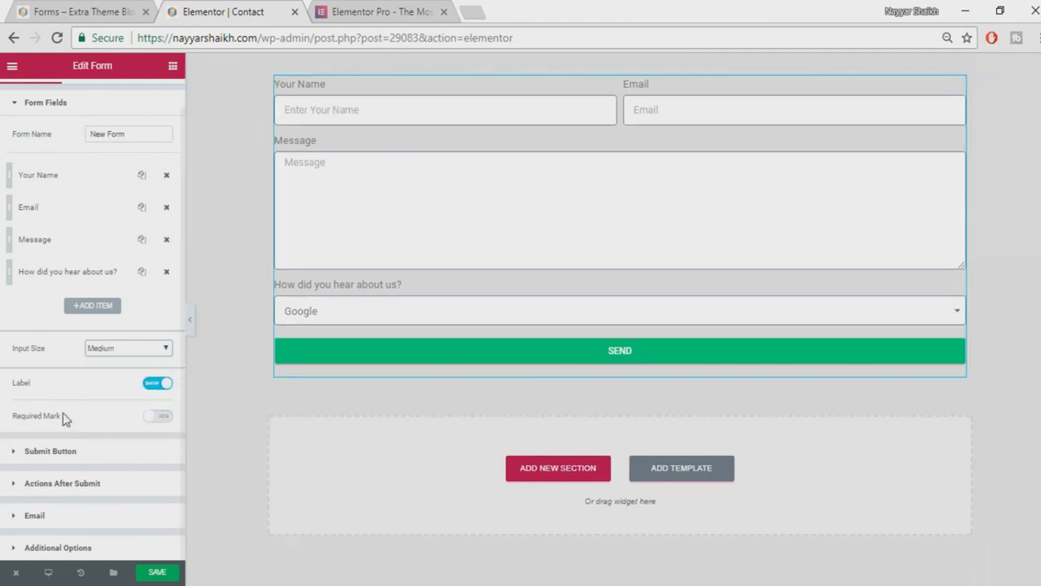
Toggle the form's field labels off and back on, and show the required mark
left_click(159, 386)
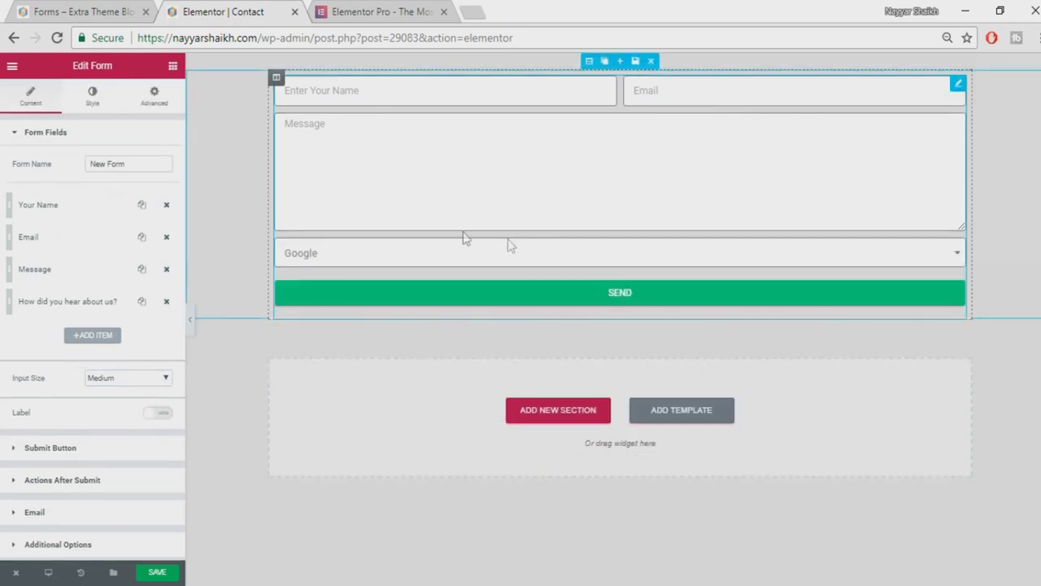
left_click(161, 413)
left_click(159, 447)
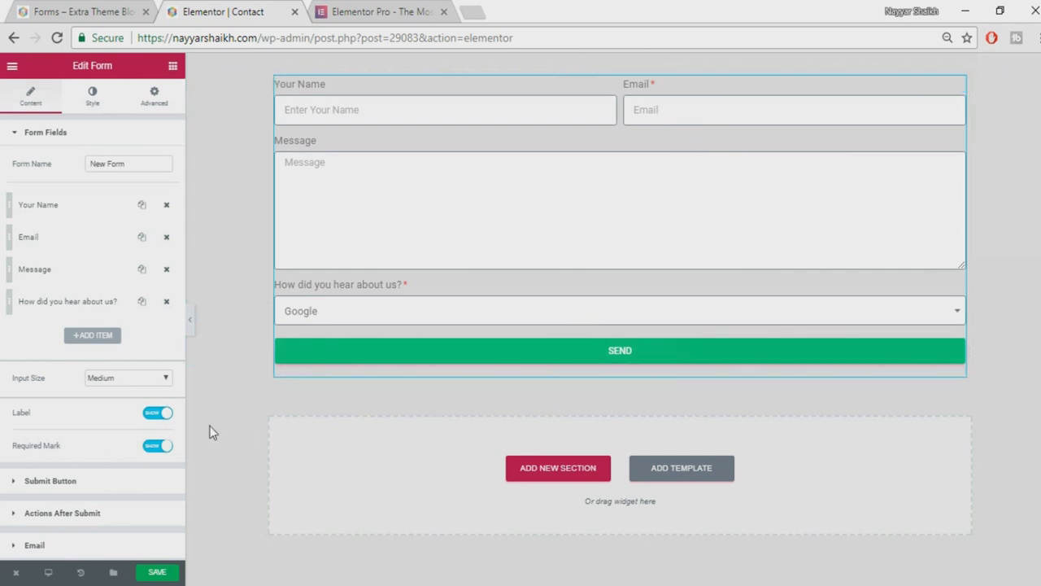
Change the submit button's text to "Click Here" and its size to Medium
scroll(183, 430, "down", 1)
scroll(122, 350, "up", 1)
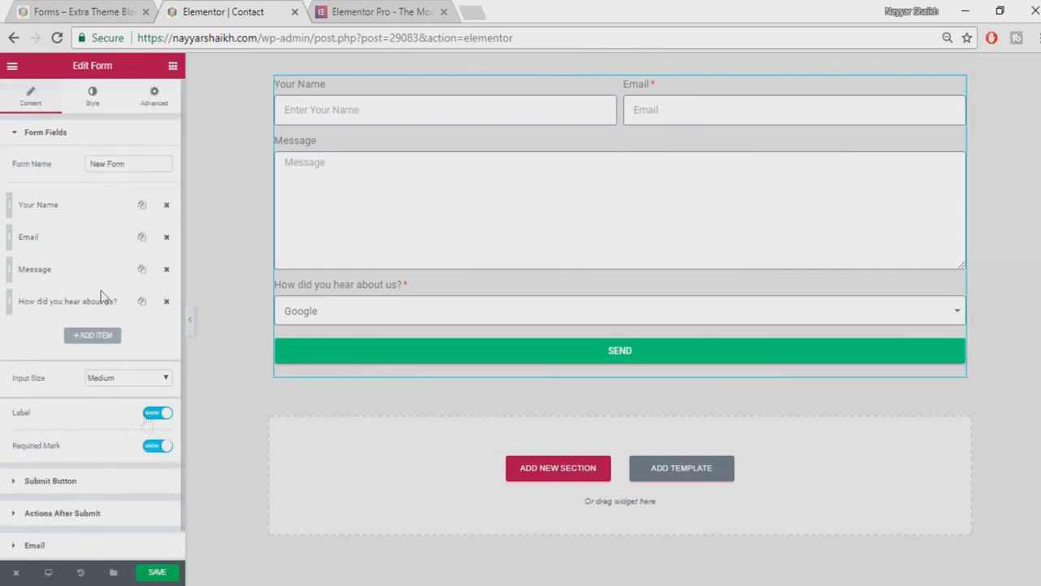
left_click(51, 136)
left_click(85, 167)
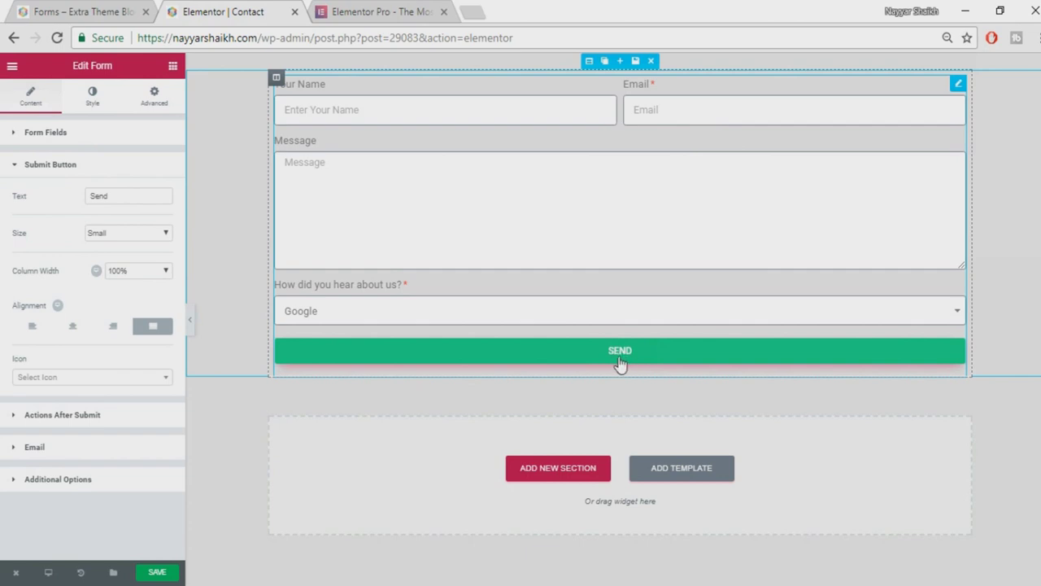
left_click_drag(111, 196, 57, 206)
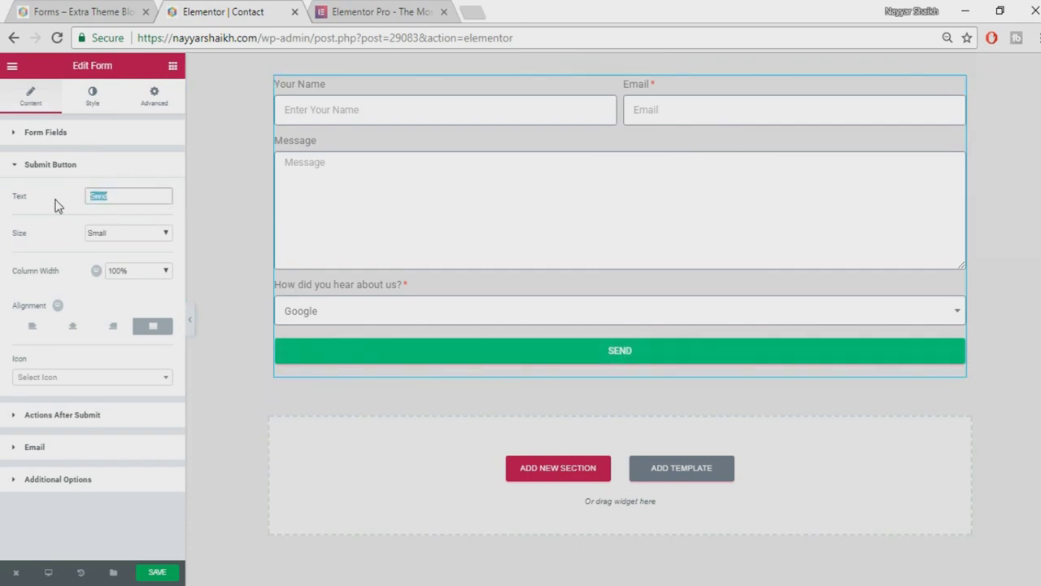
type("Click Here")
left_click(106, 236)
left_click(110, 269)
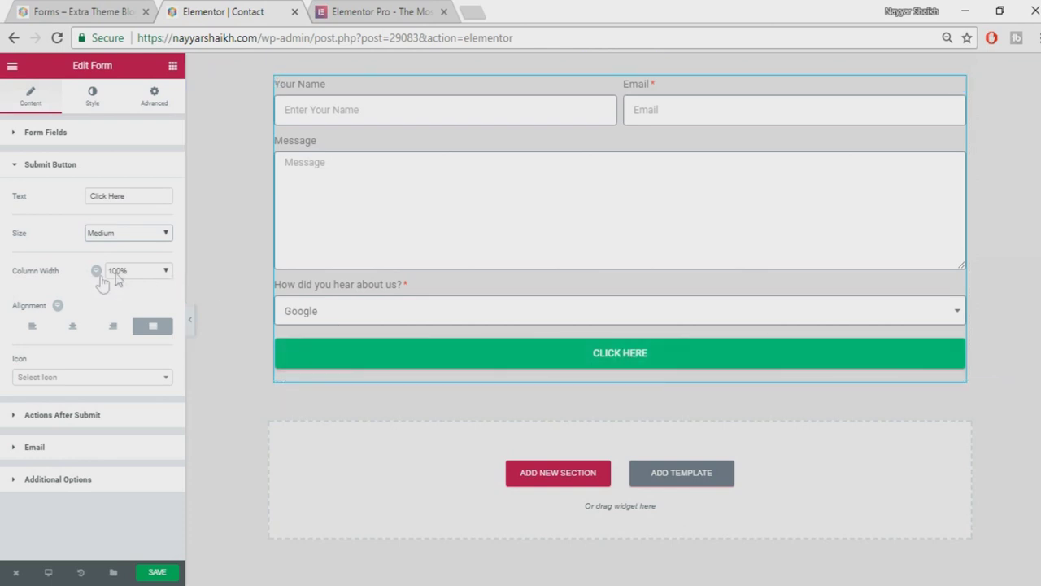
Try column widths of 50% and 80% for the submit button, and set the width back to 100%
left_click(130, 272)
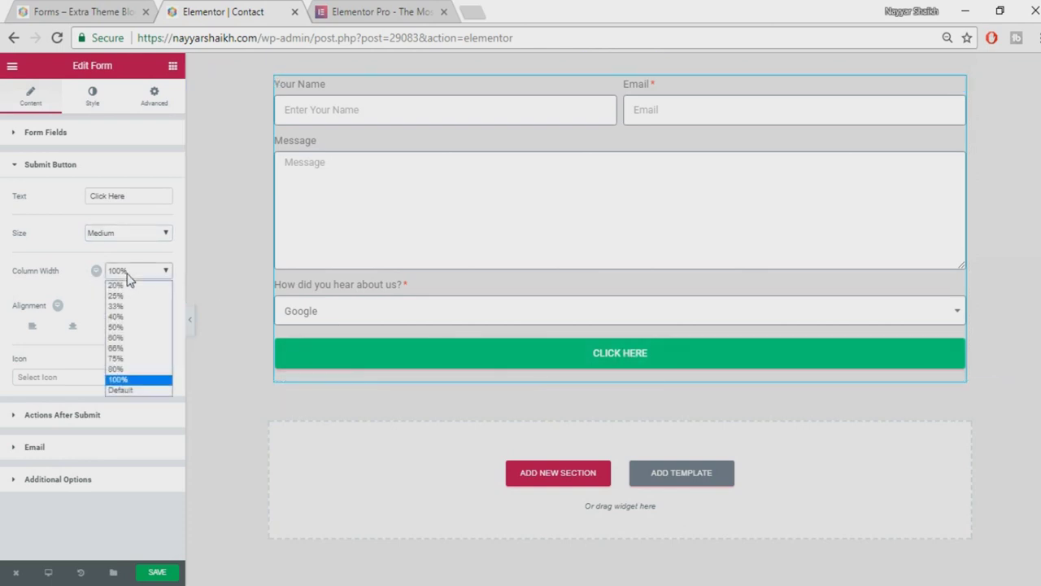
left_click(137, 329)
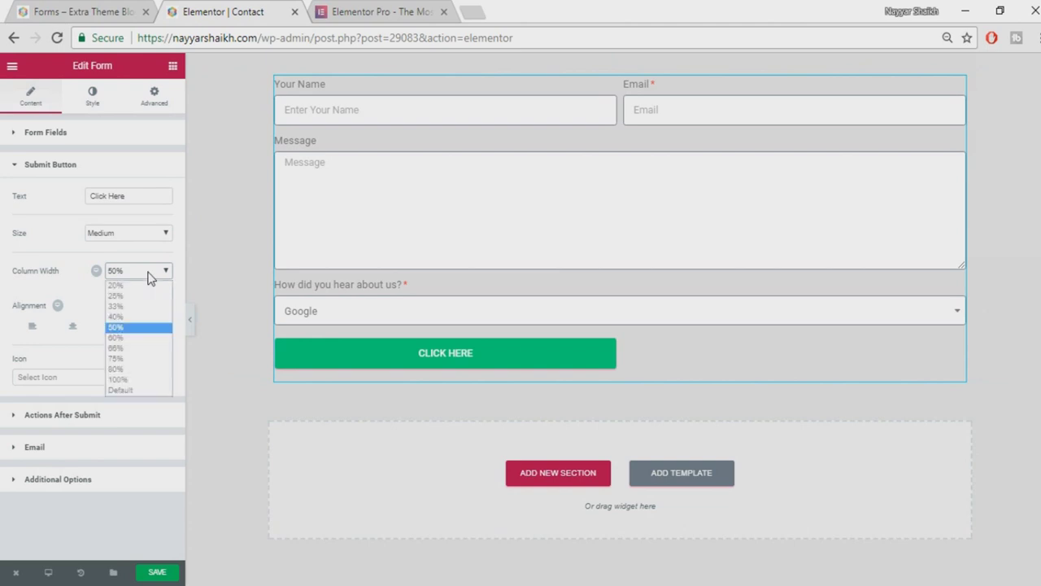
left_click(139, 367)
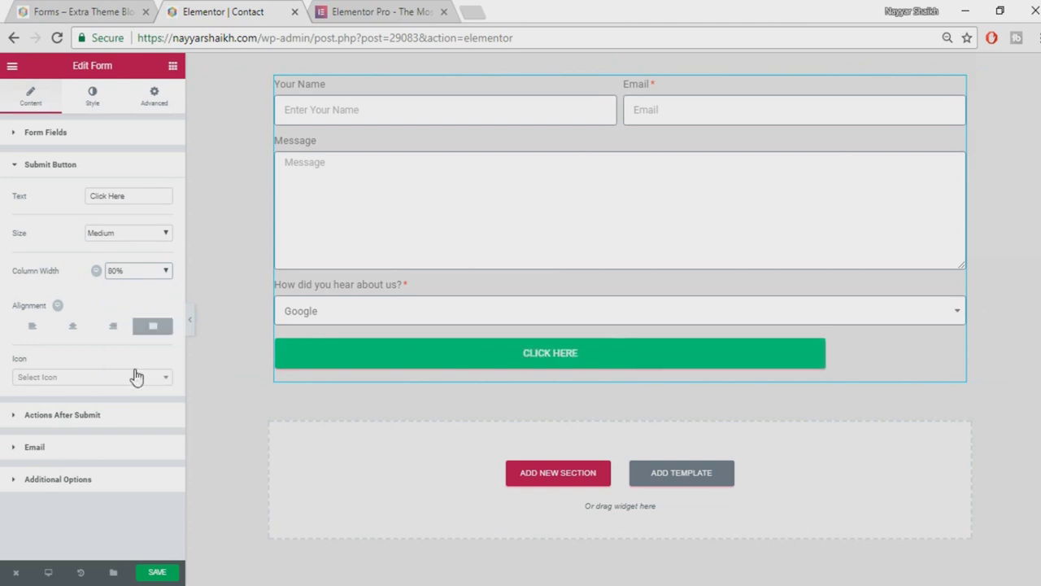
left_click(139, 273)
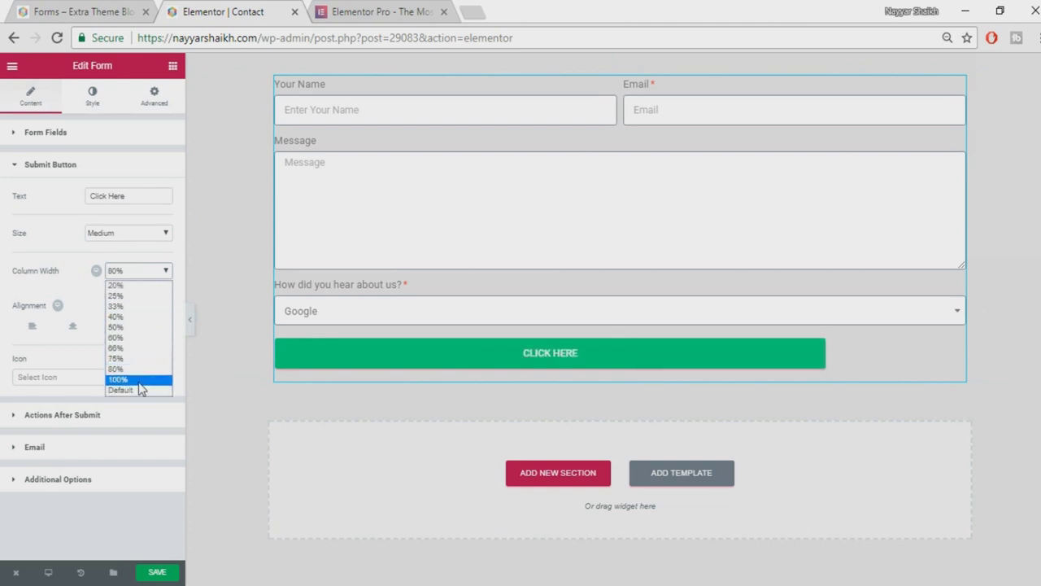
left_click(139, 380)
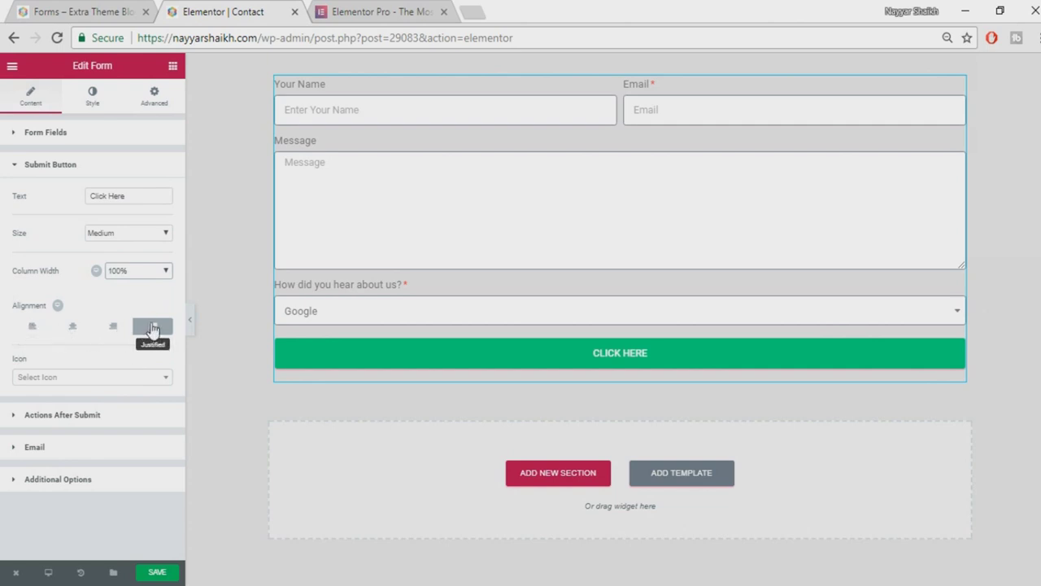
Compare the center, right and justified alignments of the submit button and align it left
left_click(73, 329)
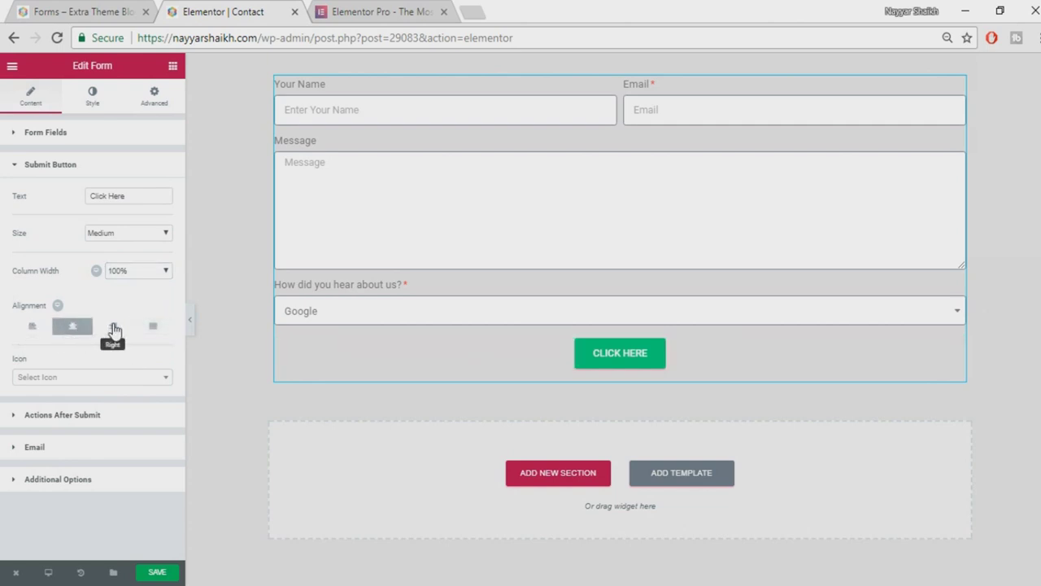
left_click(112, 327)
left_click(30, 327)
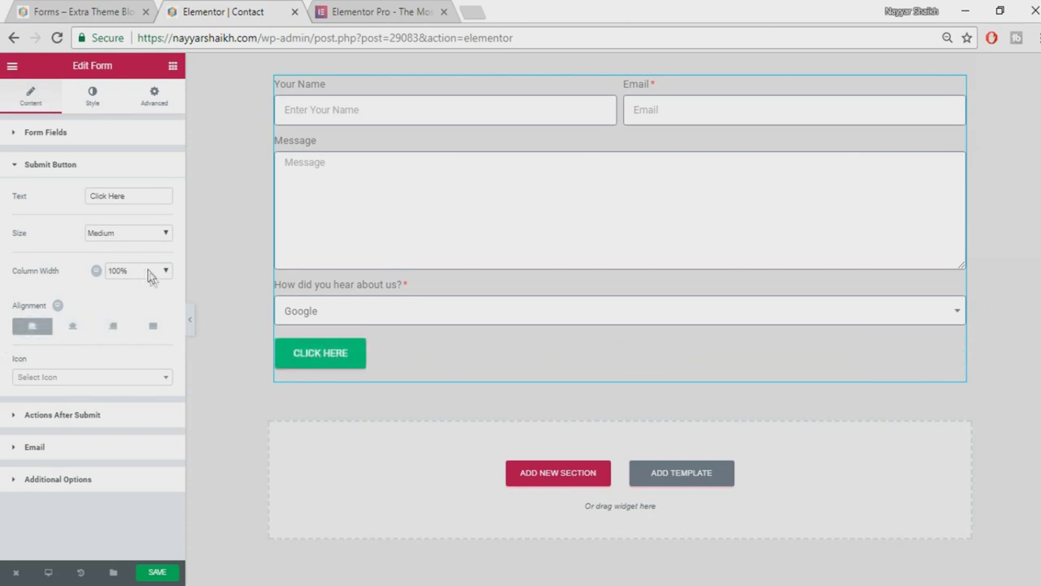
left_click(153, 326)
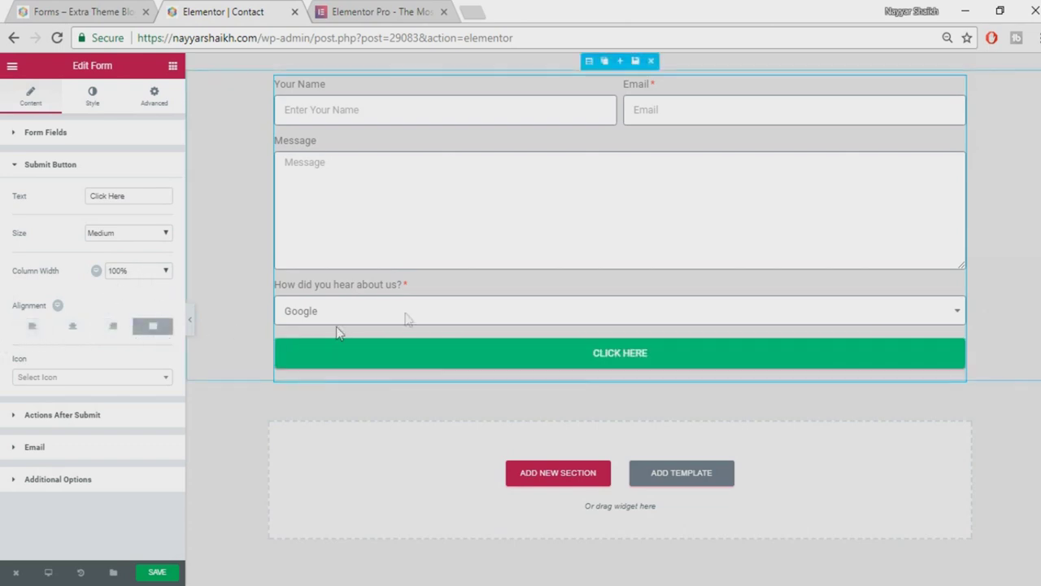
left_click(98, 381)
left_click(73, 326)
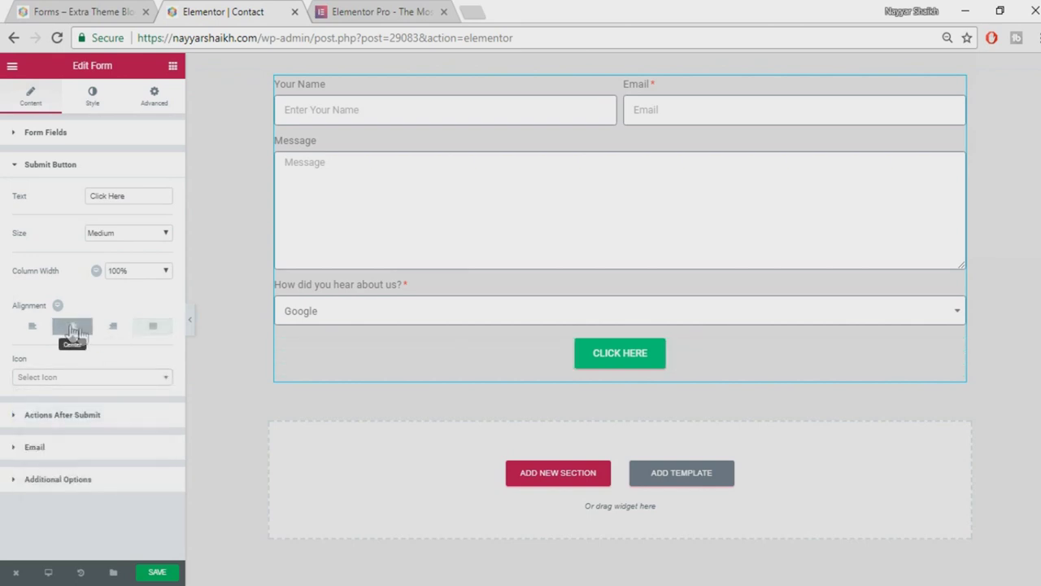
left_click(32, 326)
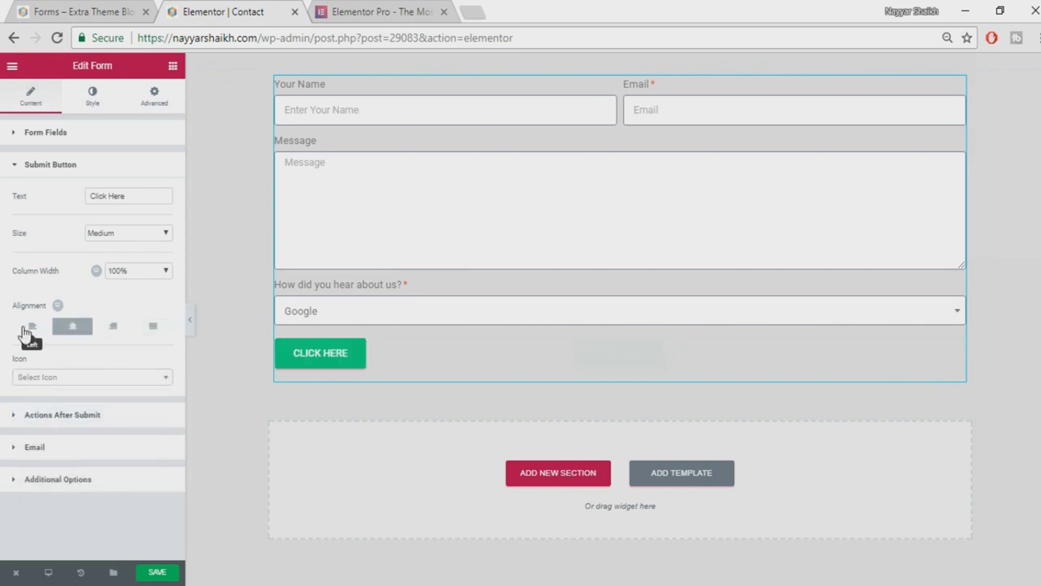
Find the envelope icon with the search term "enve" and add it to the submit button
left_click(98, 379)
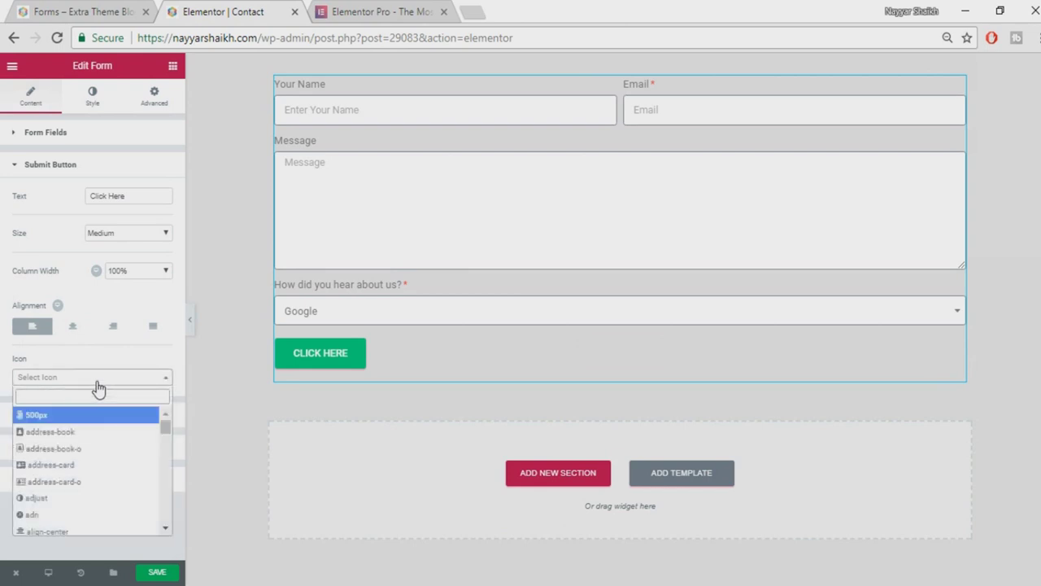
type("enve")
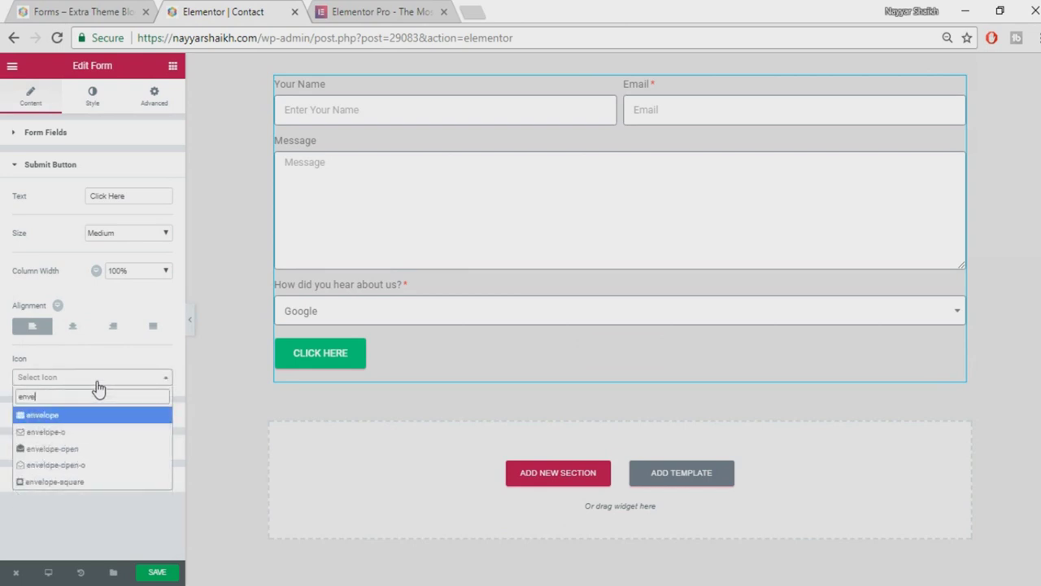
left_click(82, 418)
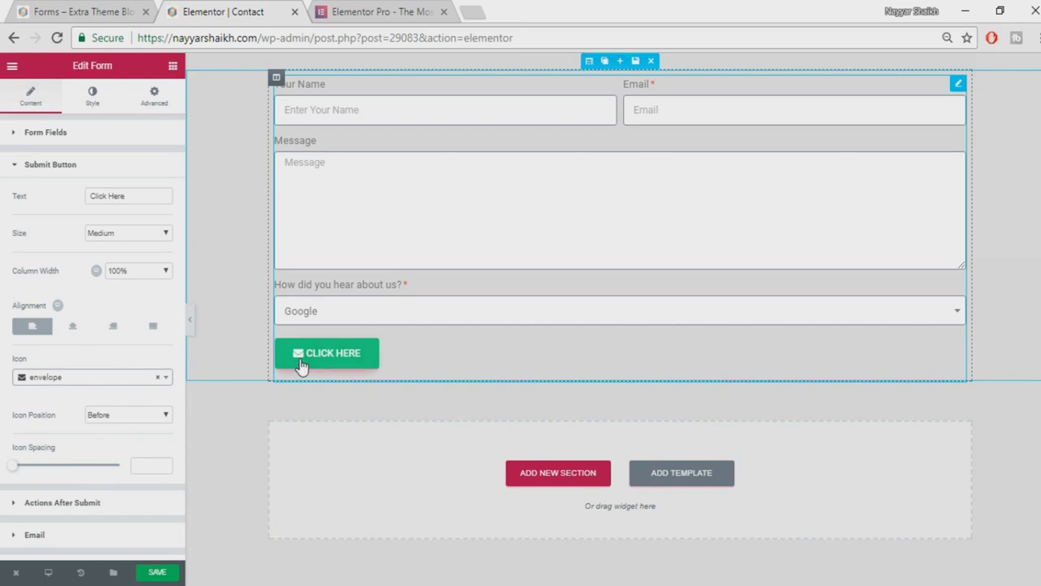
Place the submit button's icon after the text with a spacing of 19, and collapse the button settings
left_click(133, 417)
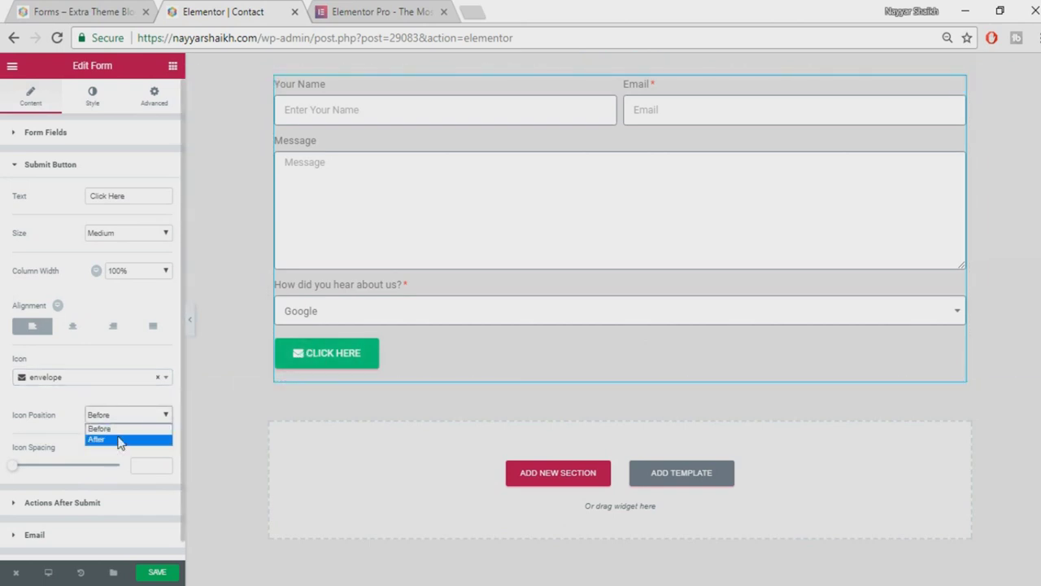
left_click(120, 442)
scroll(114, 445, "down", 1)
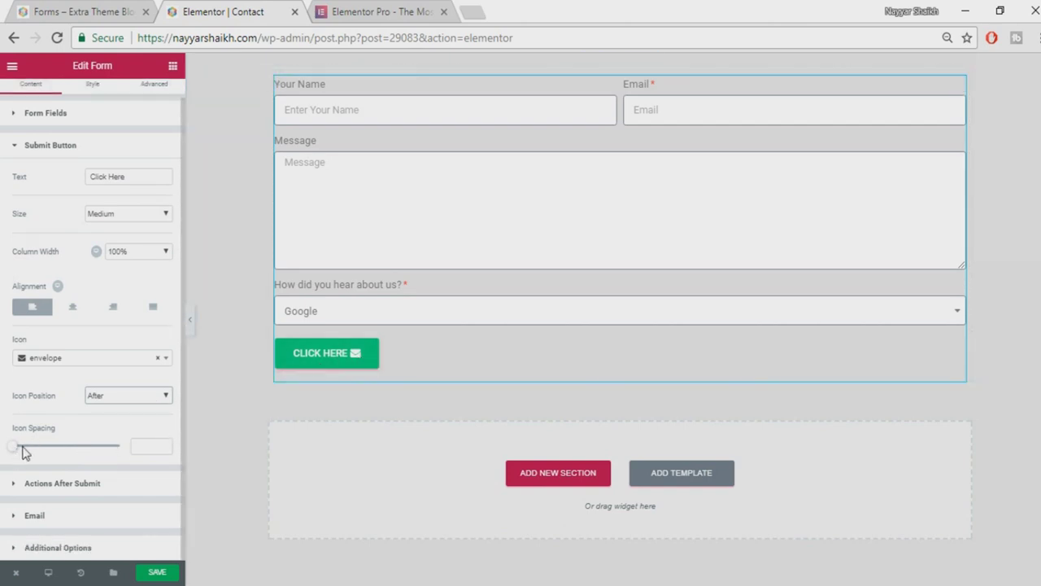
left_click_drag(16, 449, 57, 447)
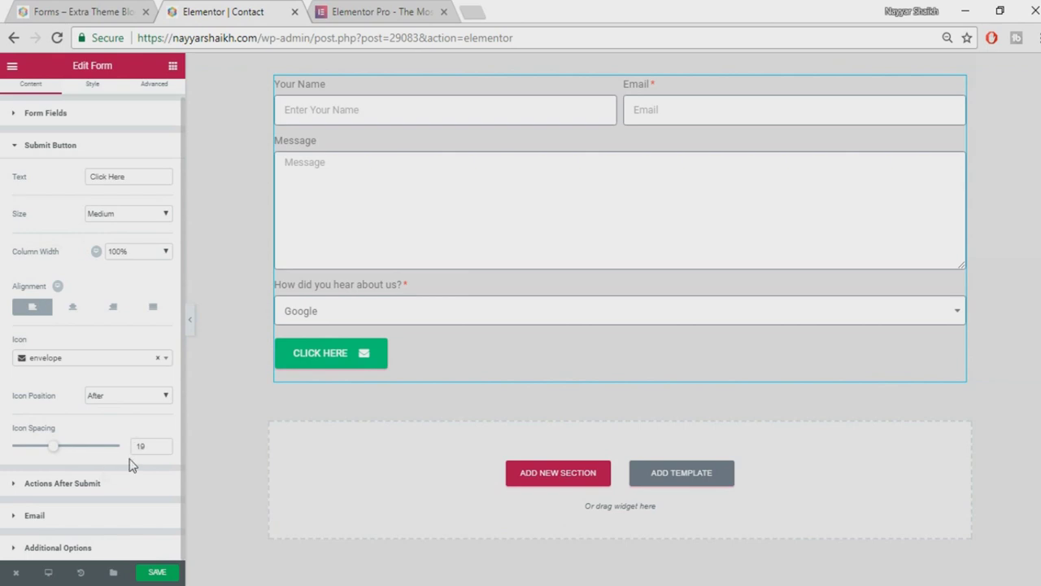
left_click(87, 148)
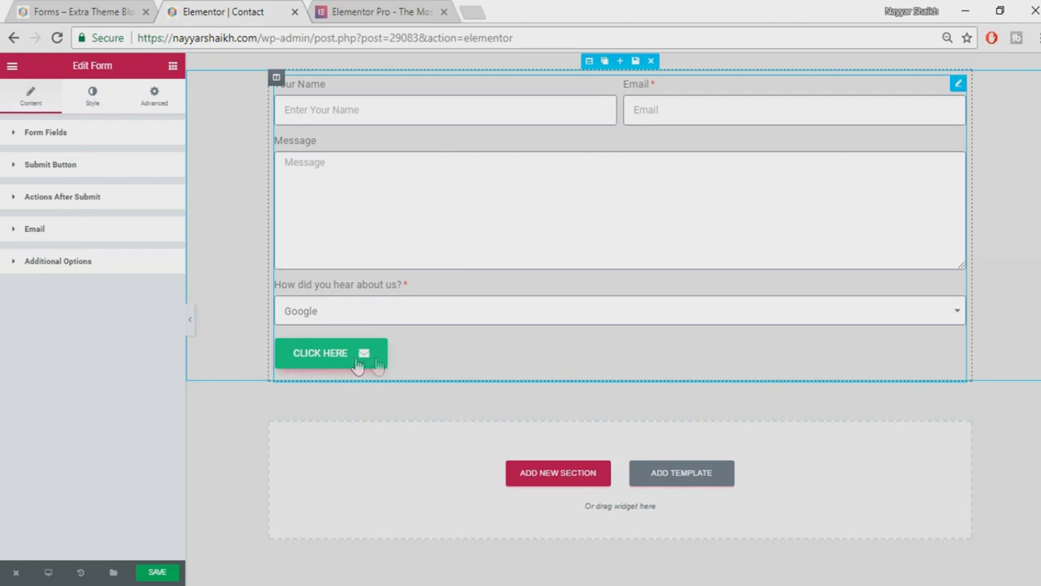
Check the form's actions after submit and add a second recipient address to its notification e-mail
left_click(57, 197)
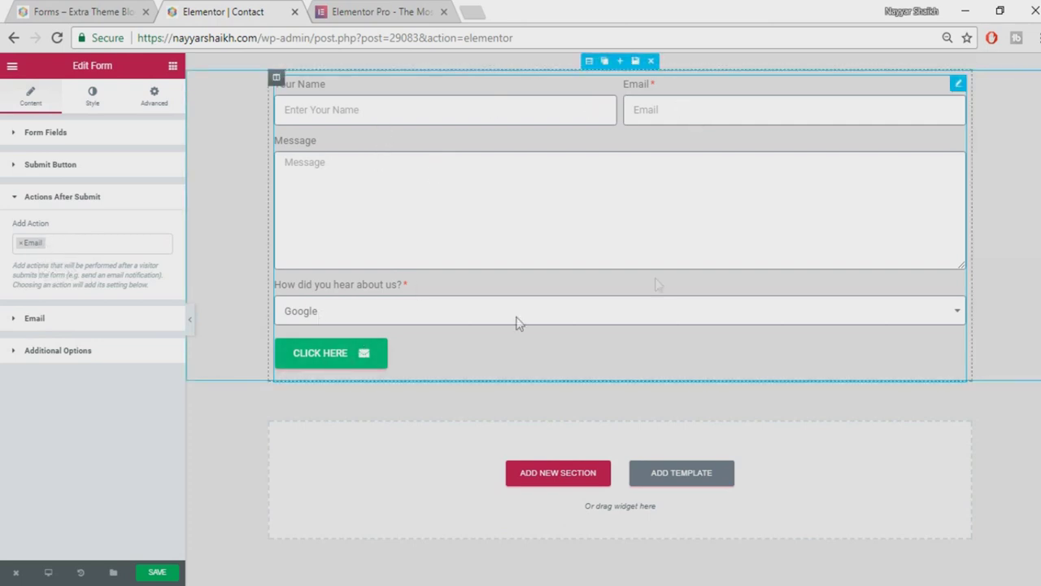
left_click(64, 202)
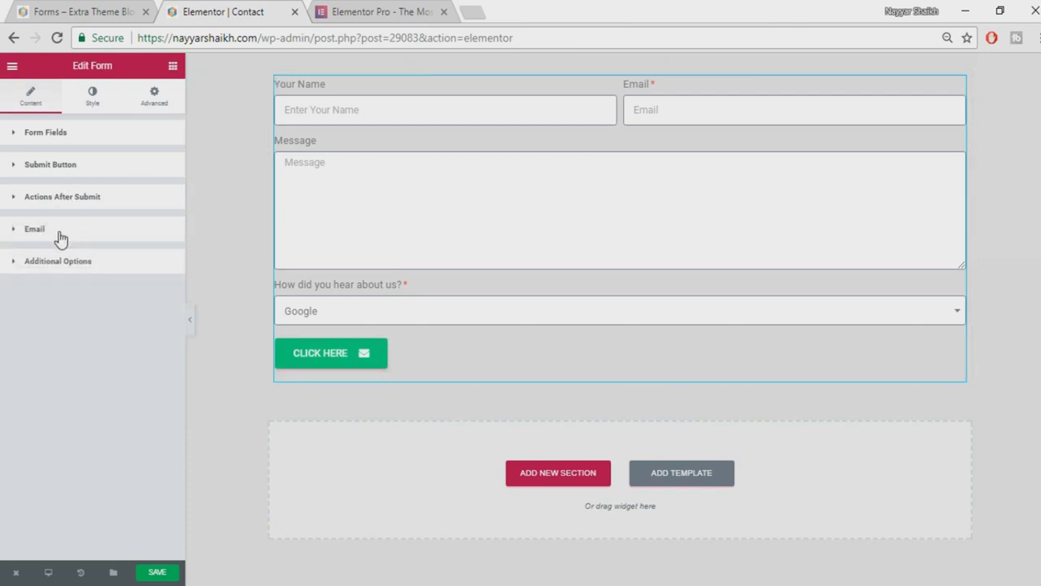
left_click(69, 237)
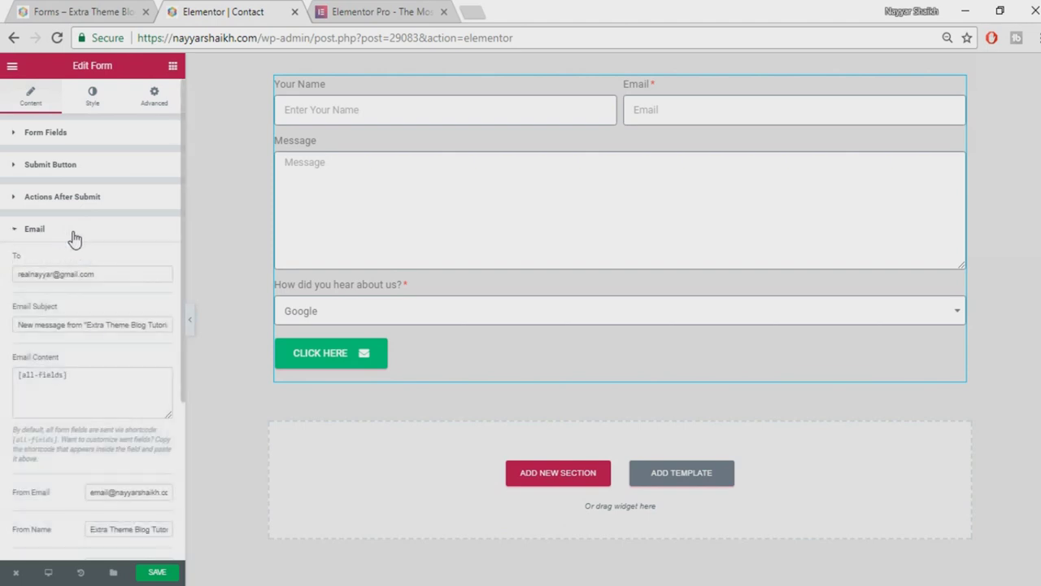
left_click(112, 273)
left_click_drag(113, 274, 20, 273)
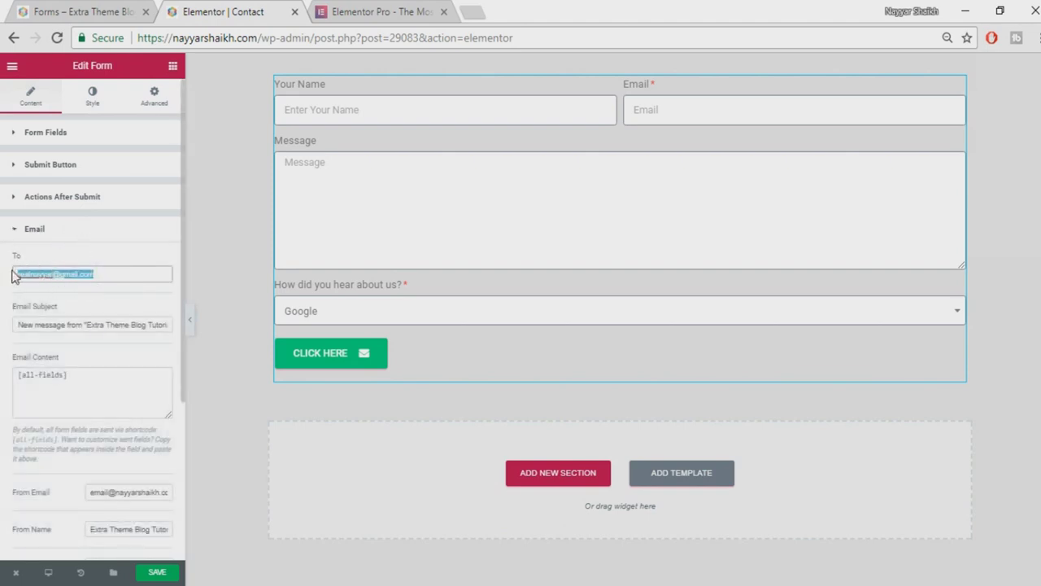
left_click(131, 273)
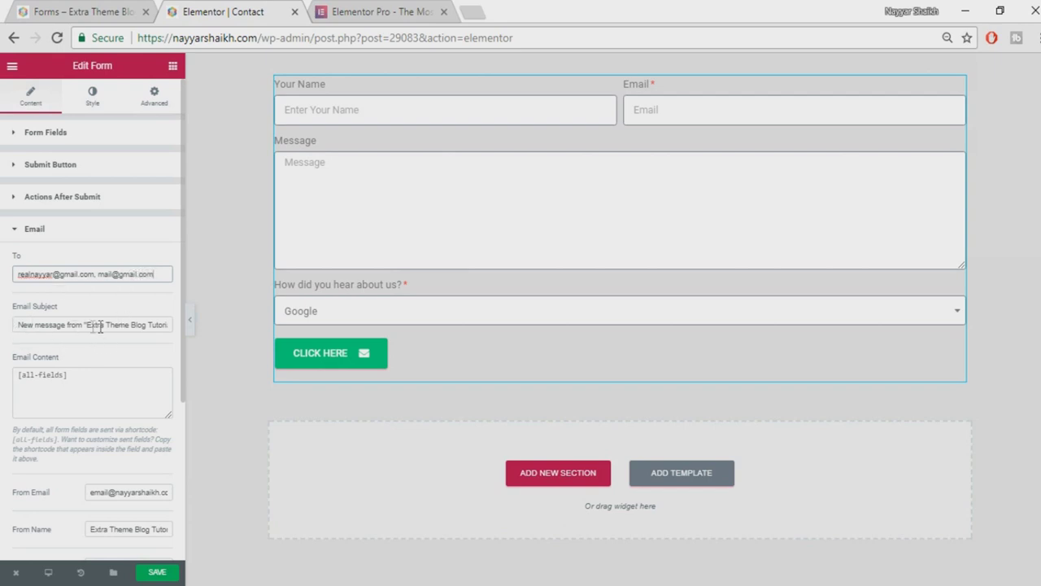
Review the notification e-mail's subject, content, sender, reply-to and metadata settings, and collapse them
left_click_drag(87, 325, 176, 325)
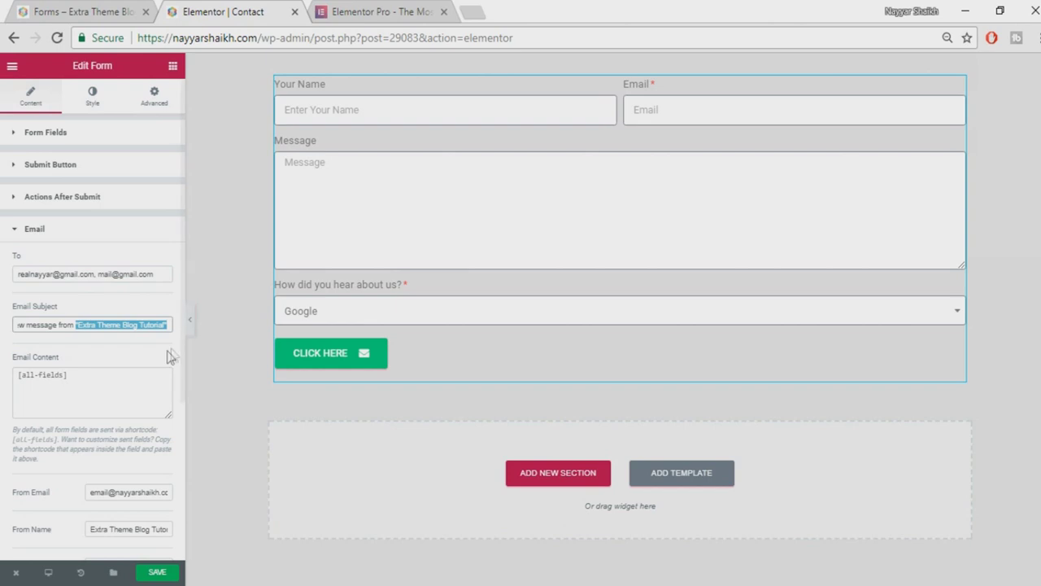
left_click(67, 384)
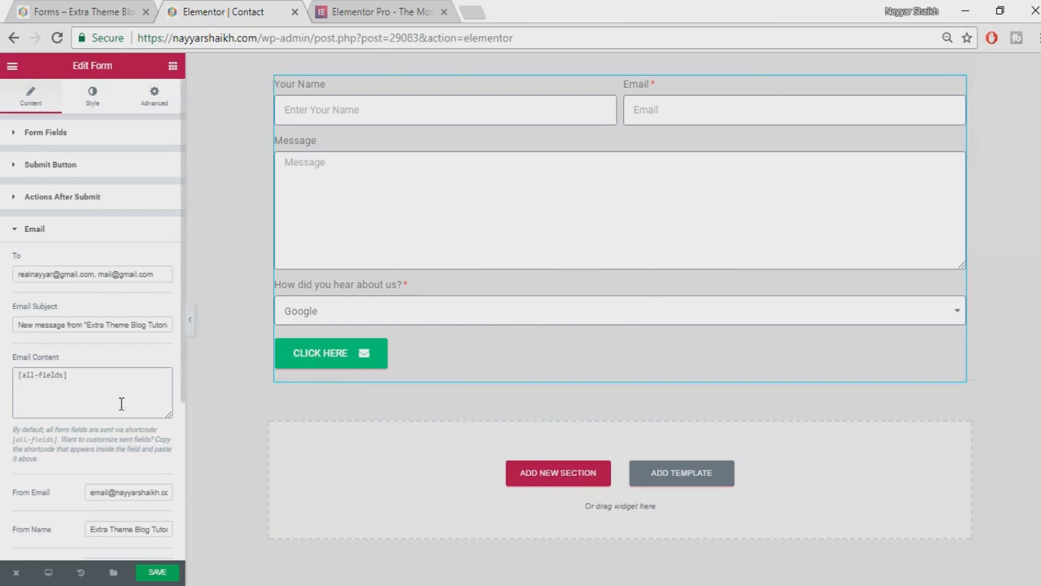
scroll(123, 402, "down", 2)
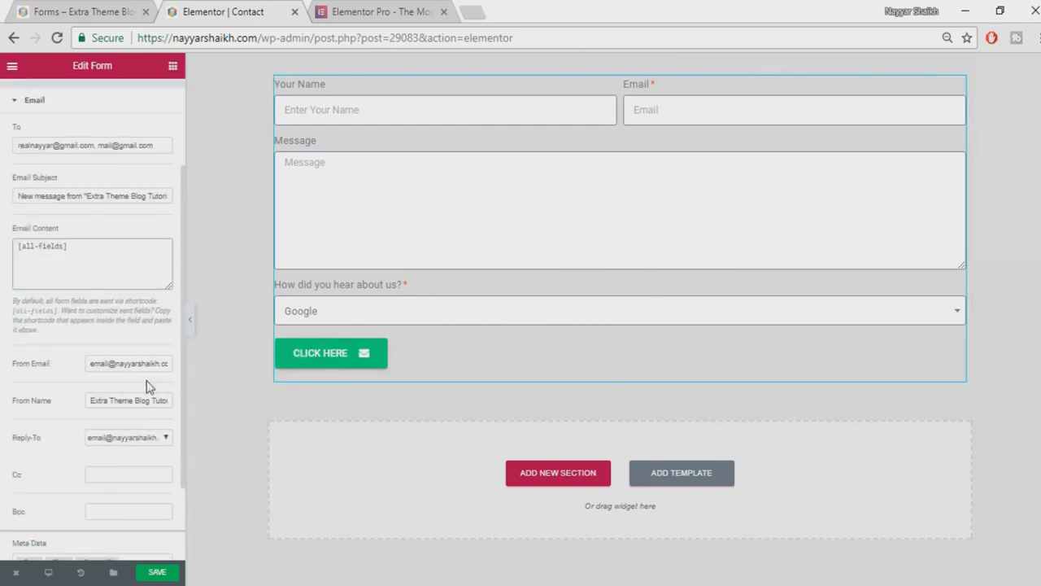
scroll(107, 387, "down", 2)
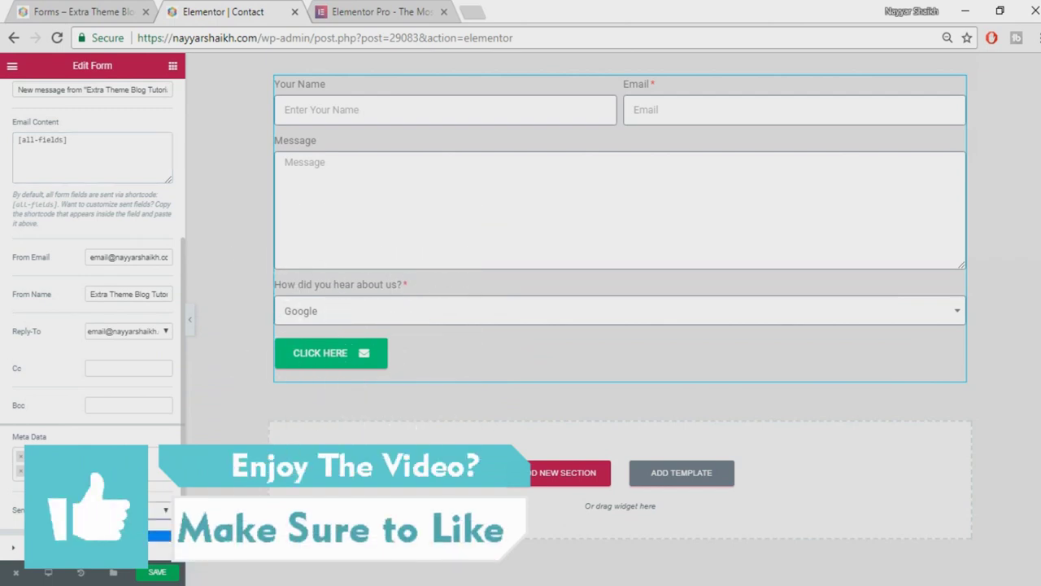
scroll(156, 243, "up", 3)
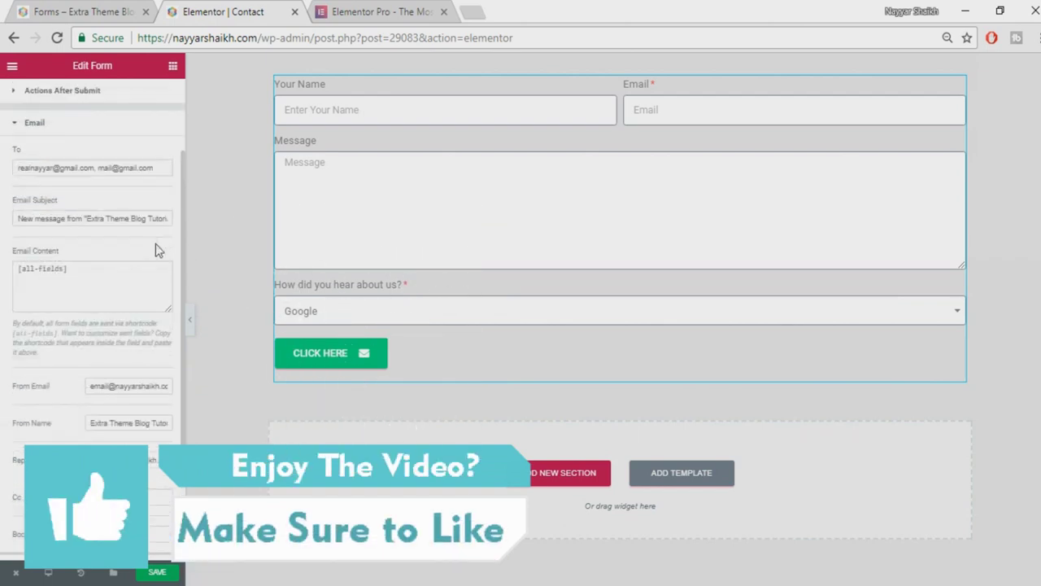
left_click(109, 194)
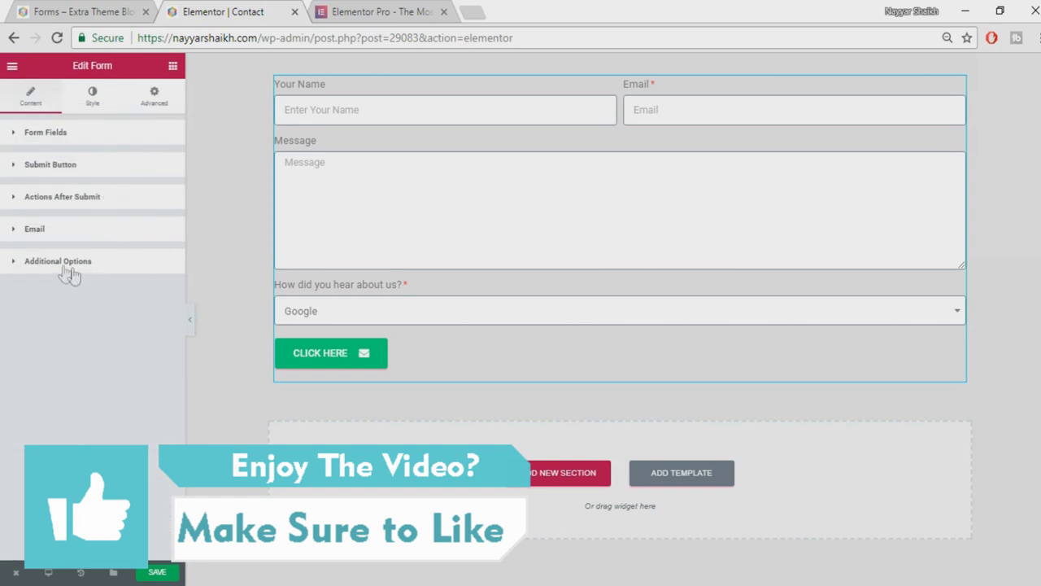
Enable custom messages for the form, look over the success message, and collapse the additional options
left_click(101, 266)
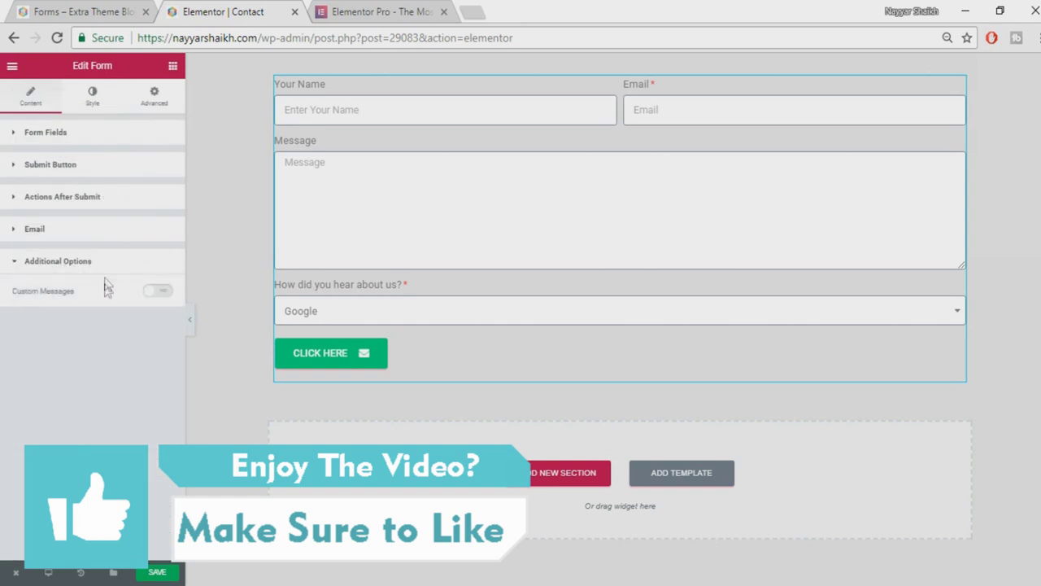
left_click(149, 297)
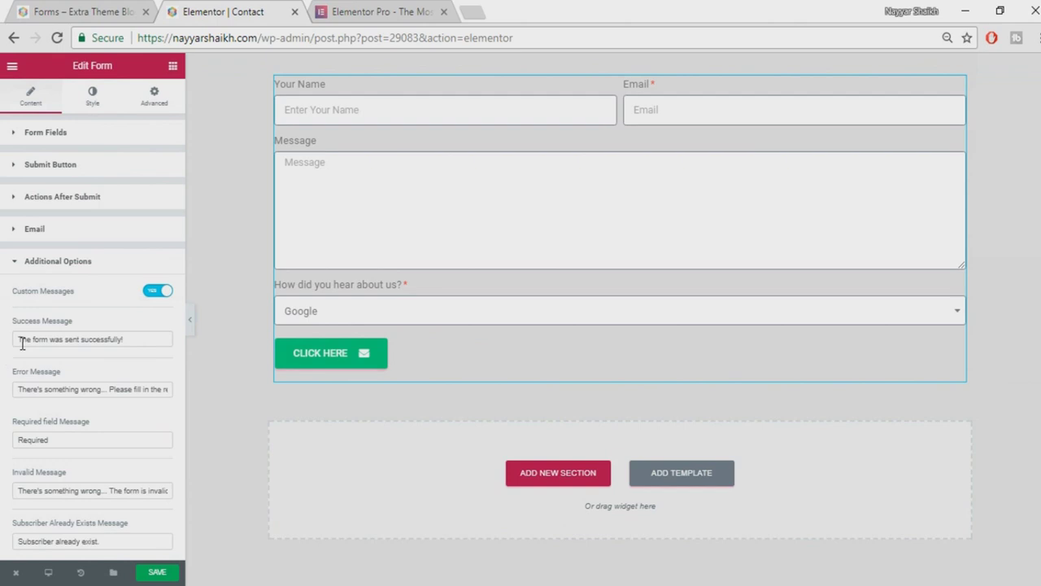
left_click(80, 344)
left_click(81, 262)
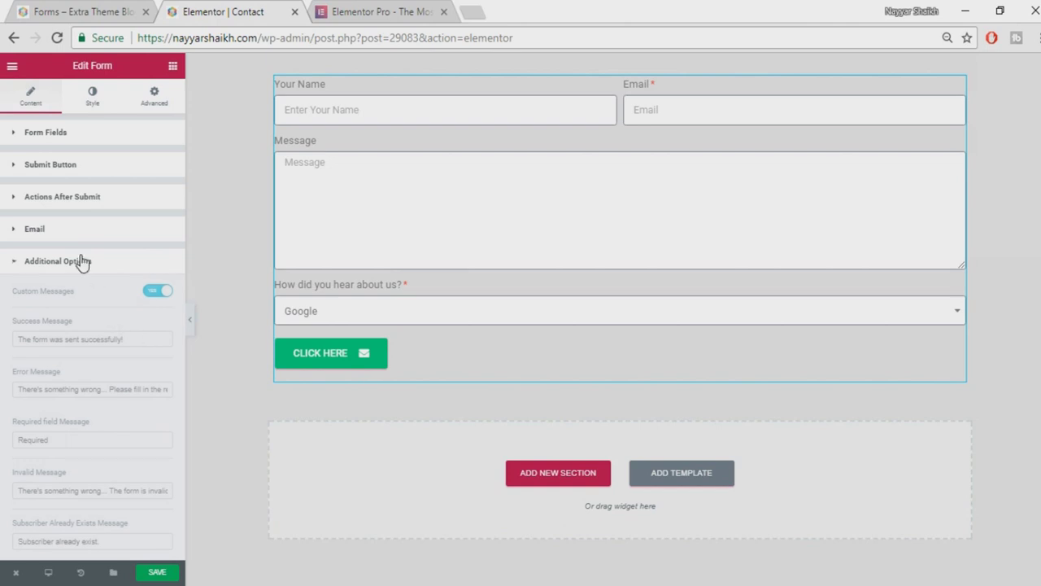
Save the Contact page and look over the form's style settings
left_click(159, 574)
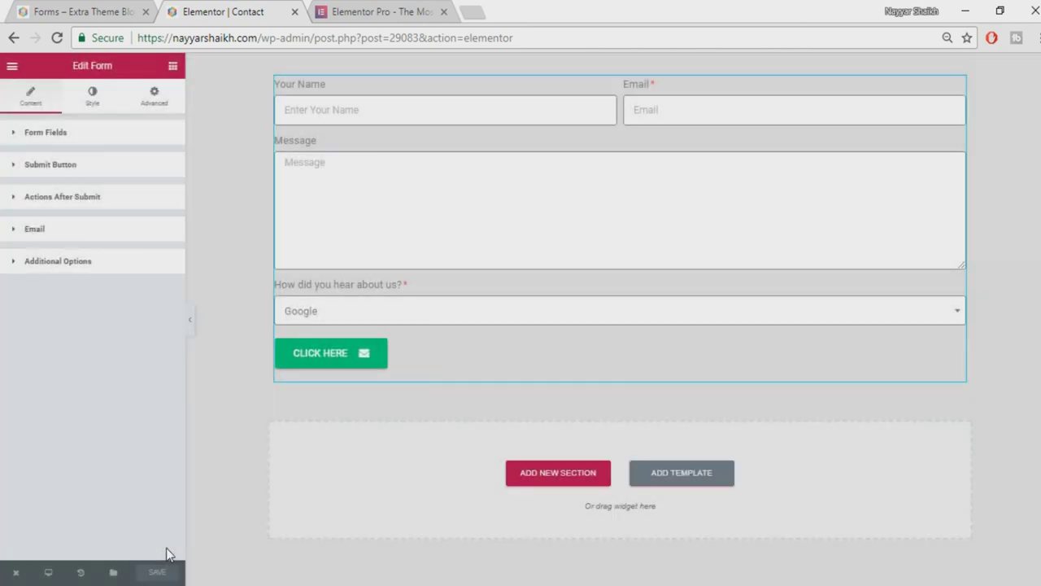
left_click(96, 111)
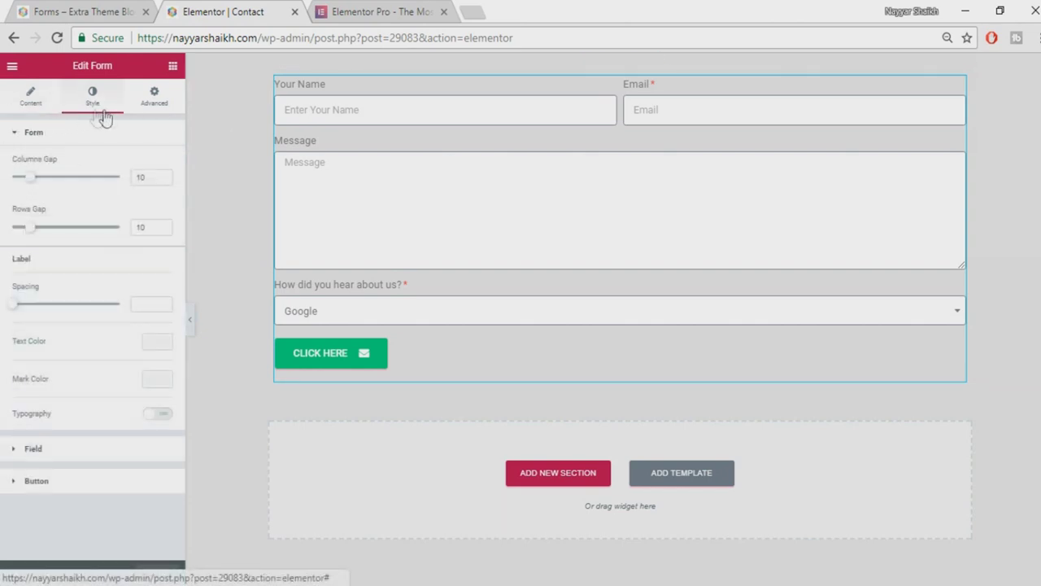
left_click(31, 101)
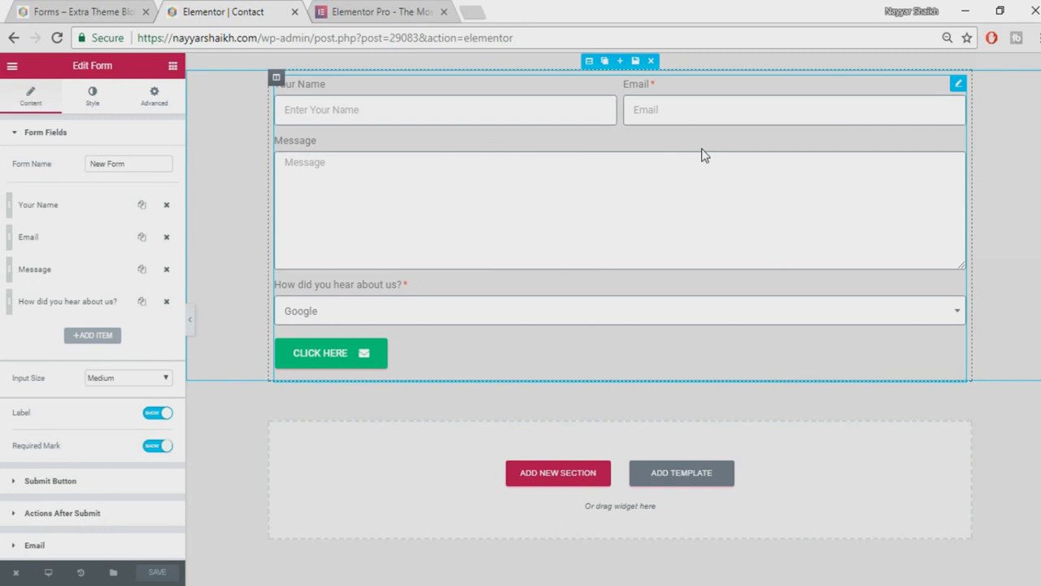
Delete the section holding the existing form and place a new Form widget on the empty page
left_click(651, 62)
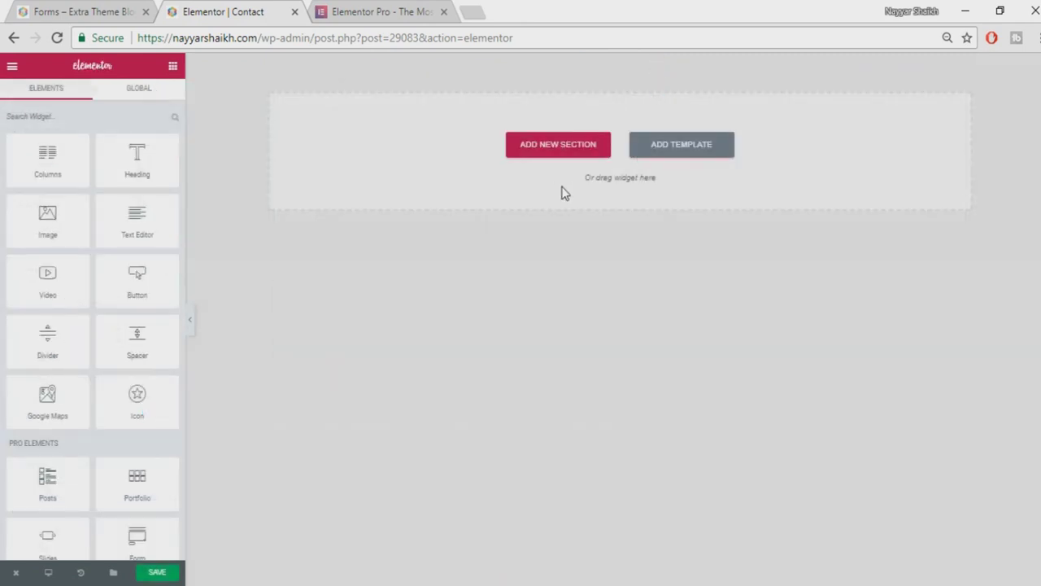
left_click(106, 10)
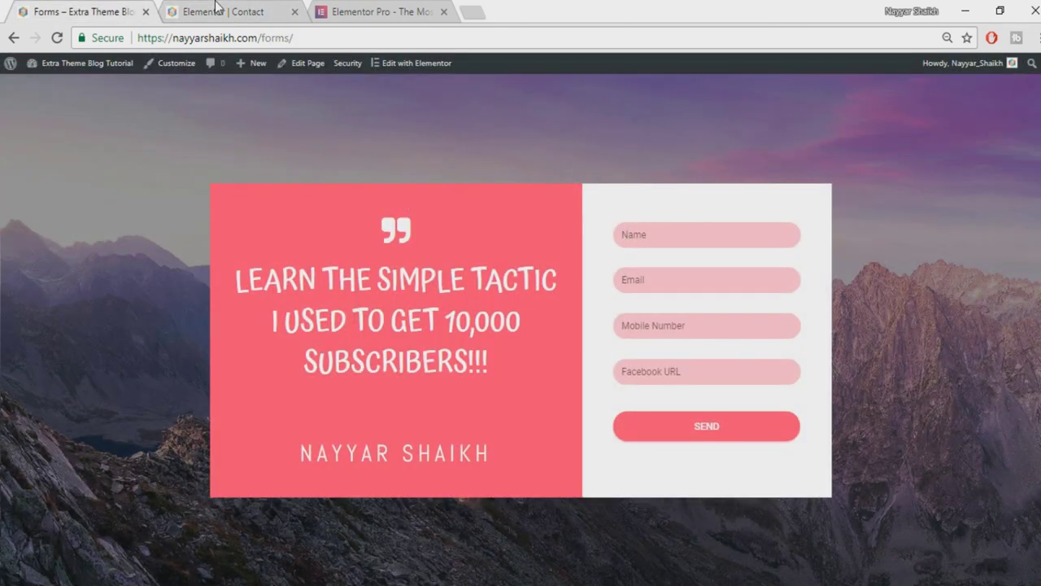
left_click(251, 10)
scroll(138, 343, "down", 3)
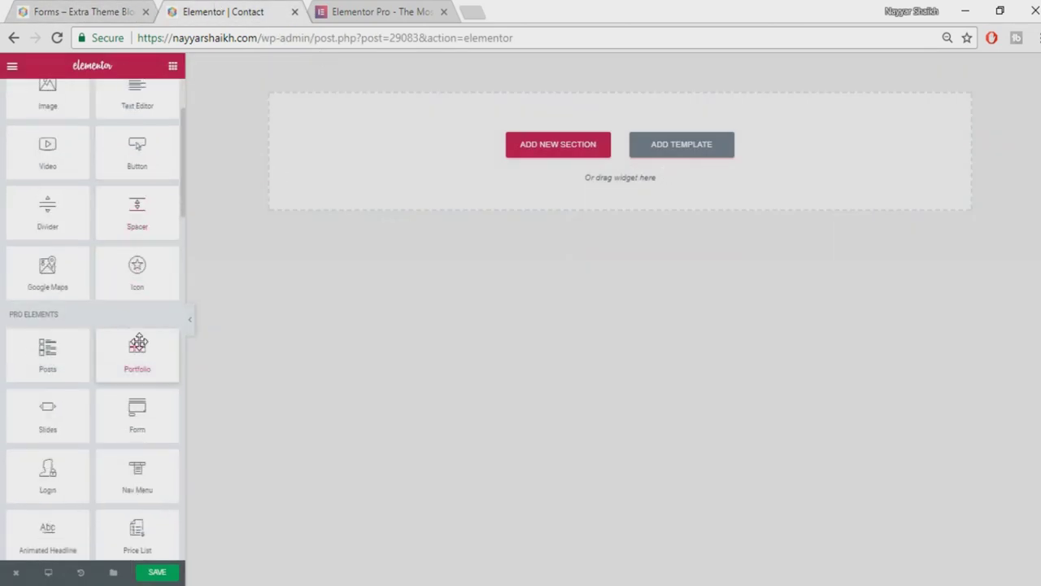
scroll(138, 350, "down", 1)
scroll(88, 440, "down", 1)
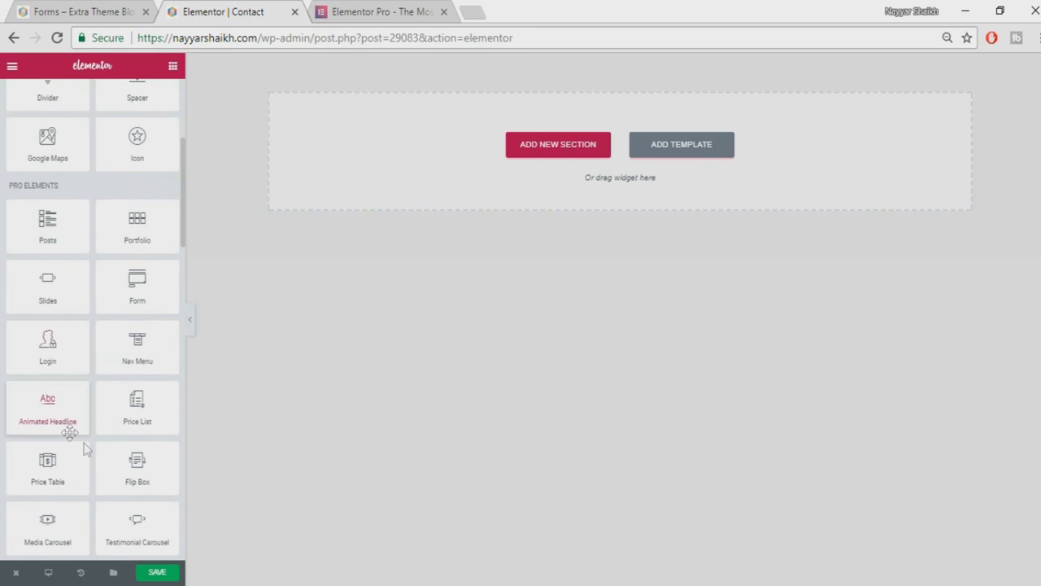
left_click_drag(137, 294, 677, 196)
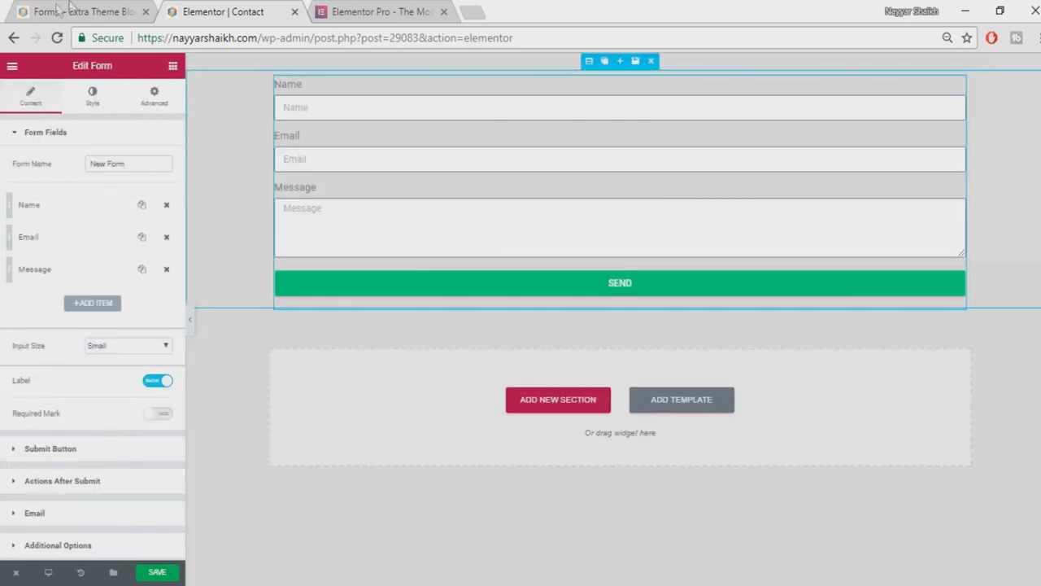
Check the reference form's layout, then add a second column and move the form's column to the right of the empty one
left_click(70, 10)
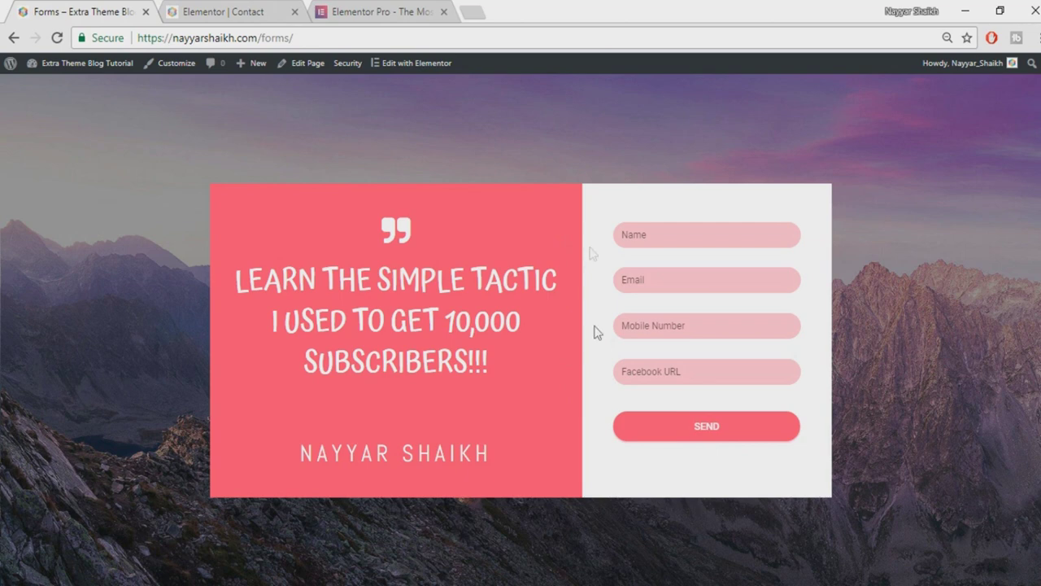
left_click(281, 10)
mouse_move(285, 80)
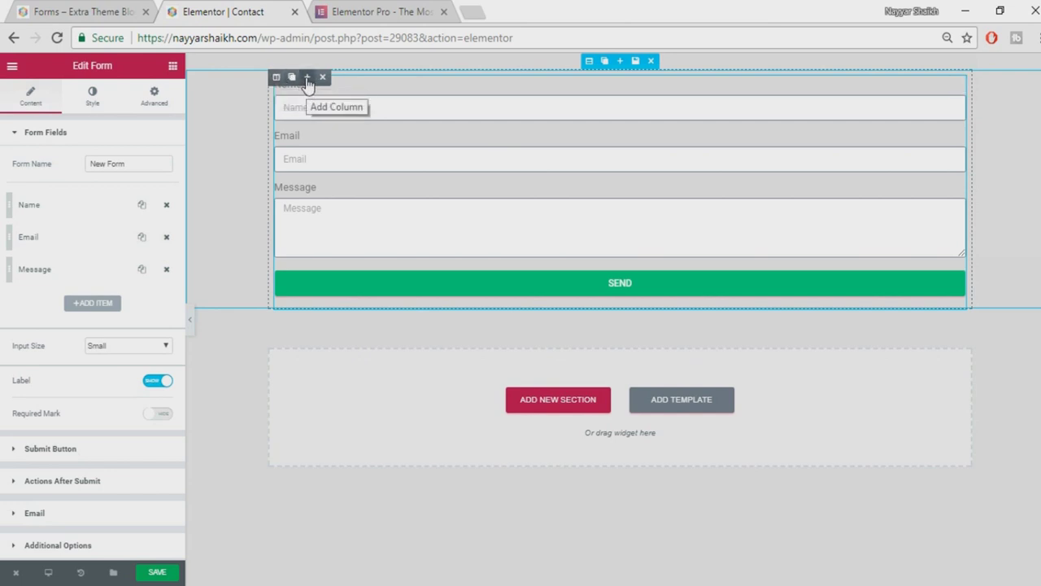
left_click(308, 78)
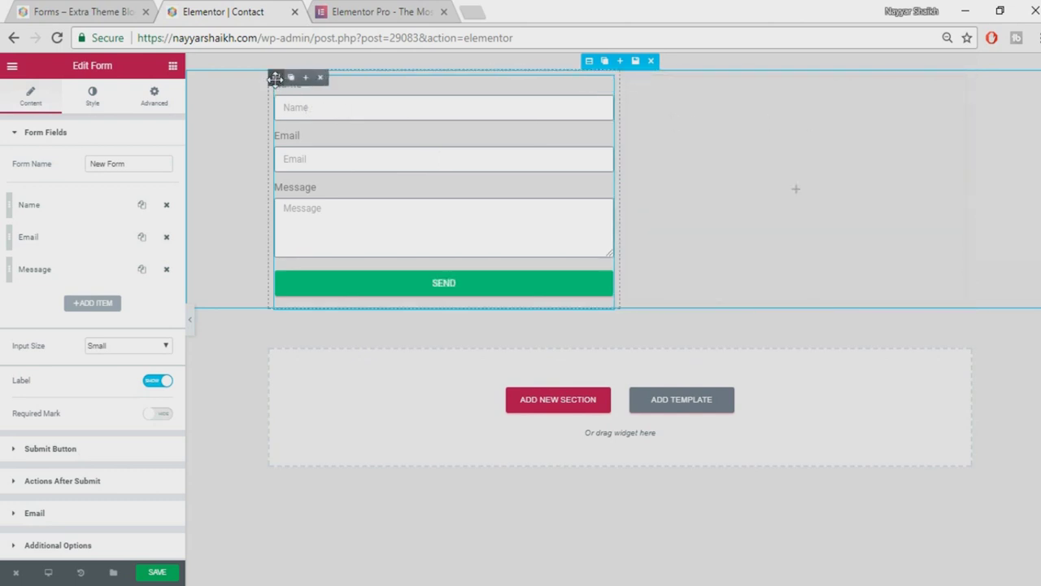
left_click_drag(279, 78, 765, 122)
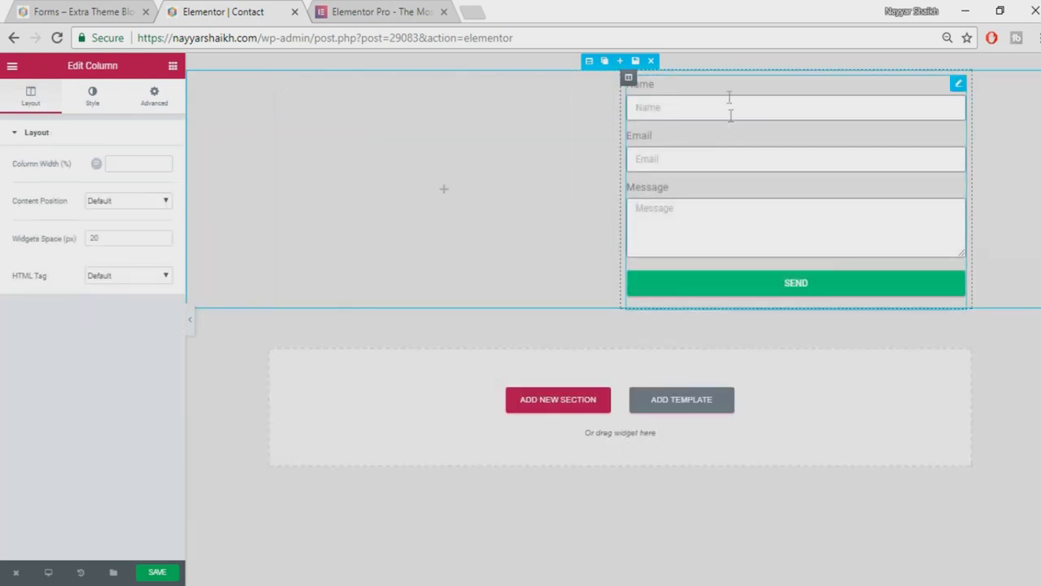
Remove the form's Message field and duplicate the Email field twice, using the reference form as a guide
left_click(707, 100)
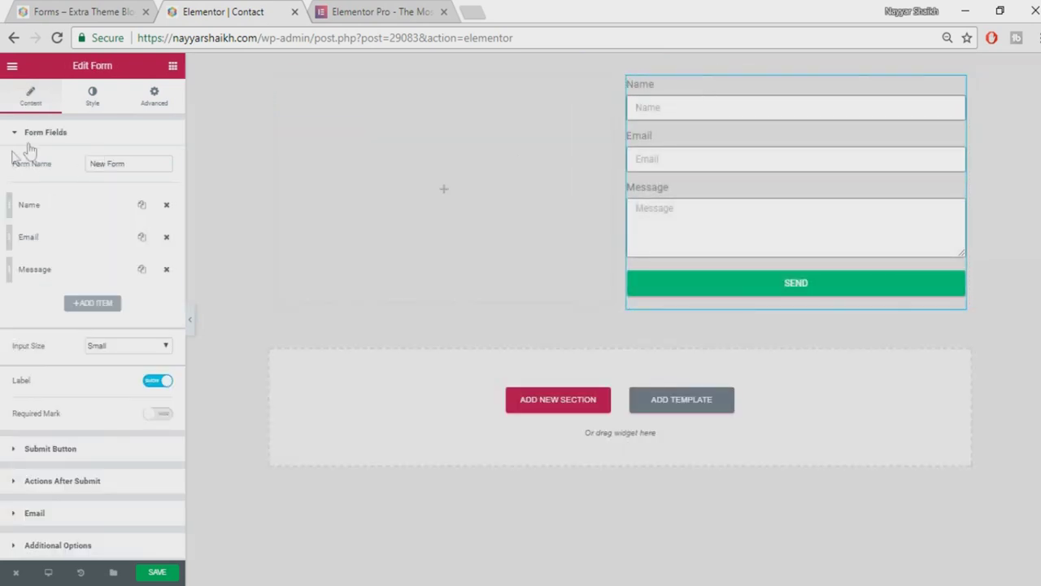
left_click(102, 8)
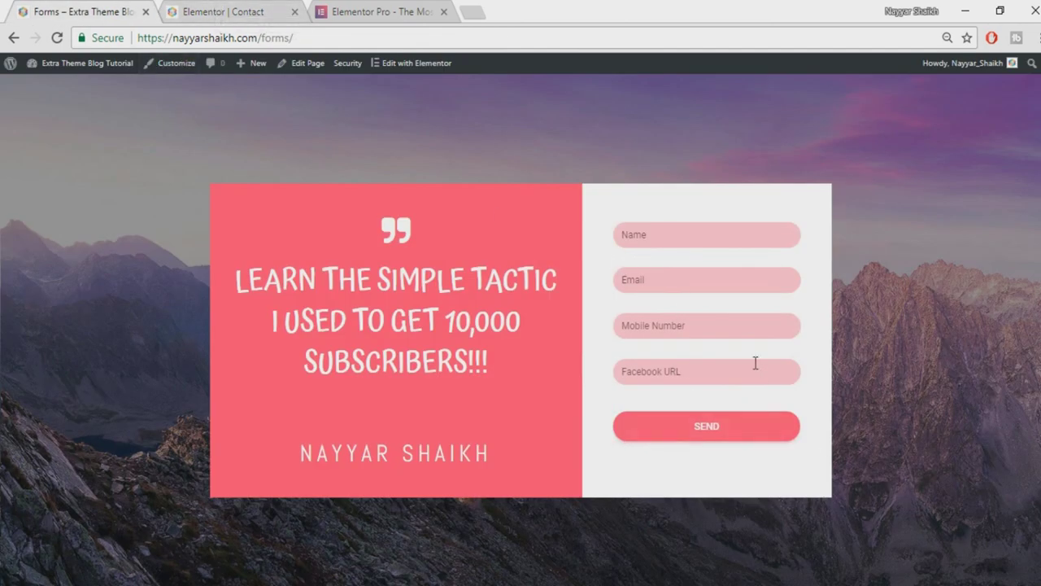
left_click(213, 12)
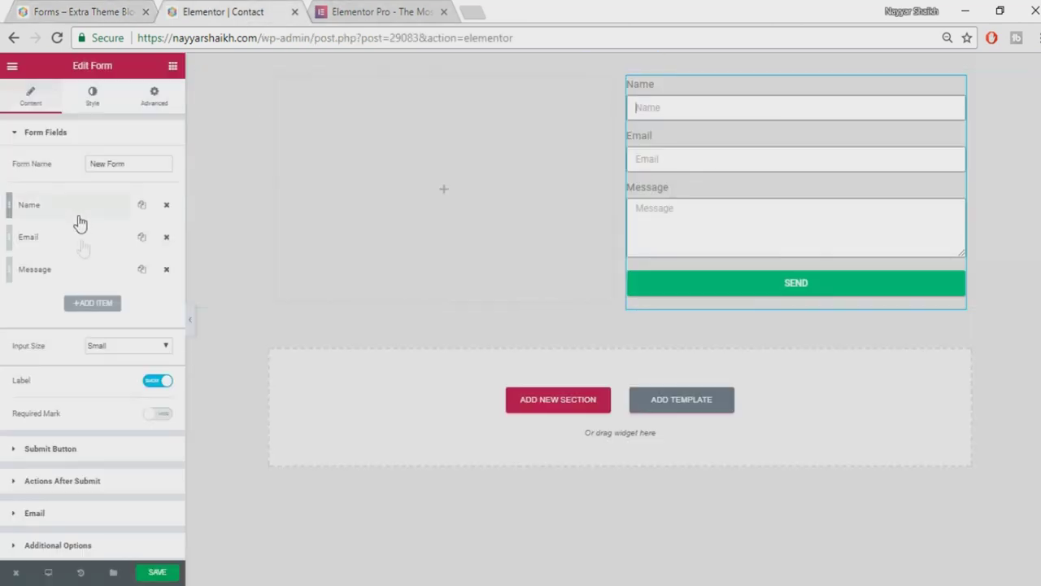
left_click(142, 271)
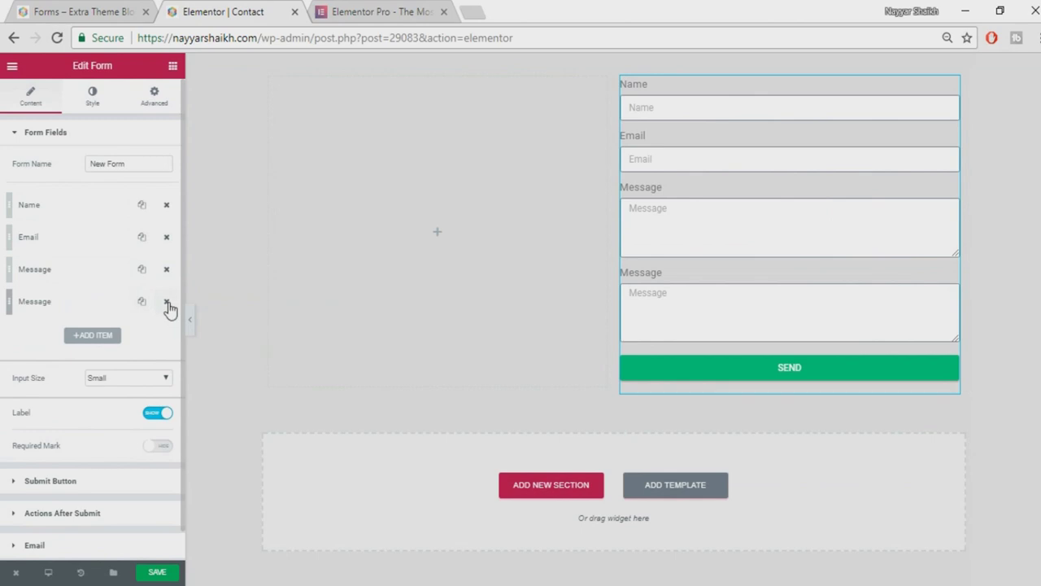
left_click(167, 303)
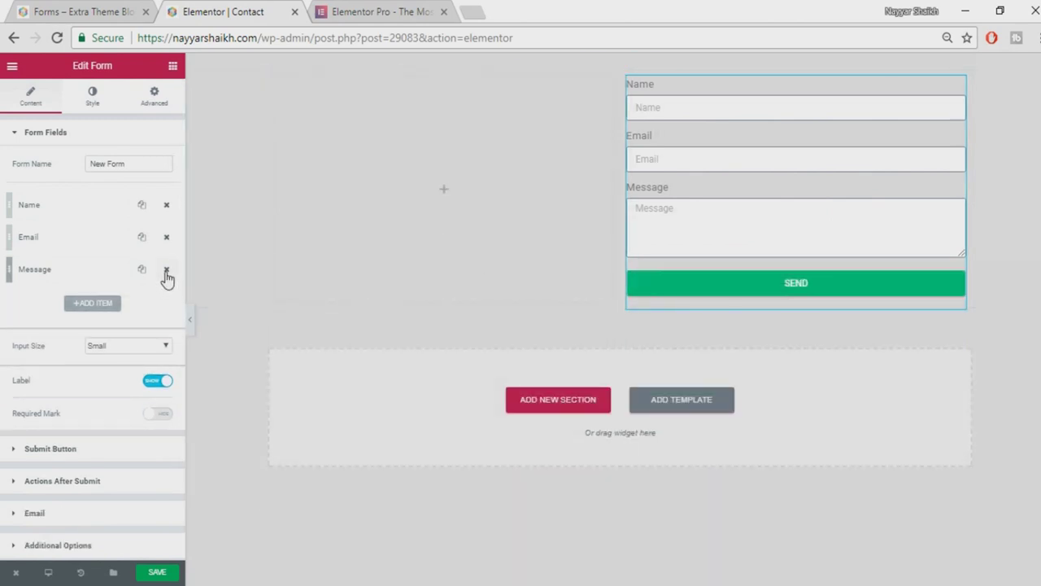
left_click(166, 270)
left_click(142, 238)
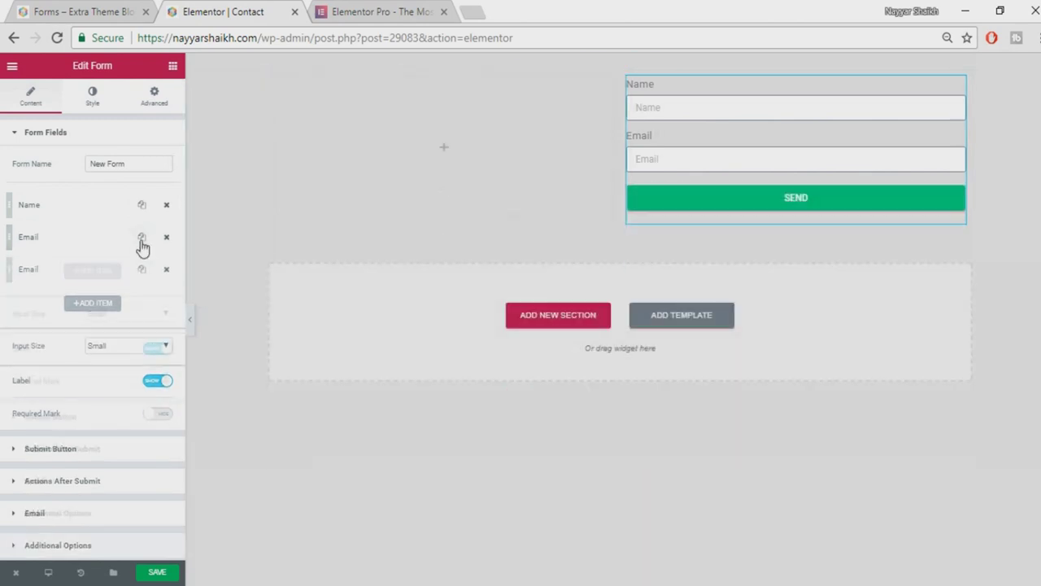
left_click(142, 239)
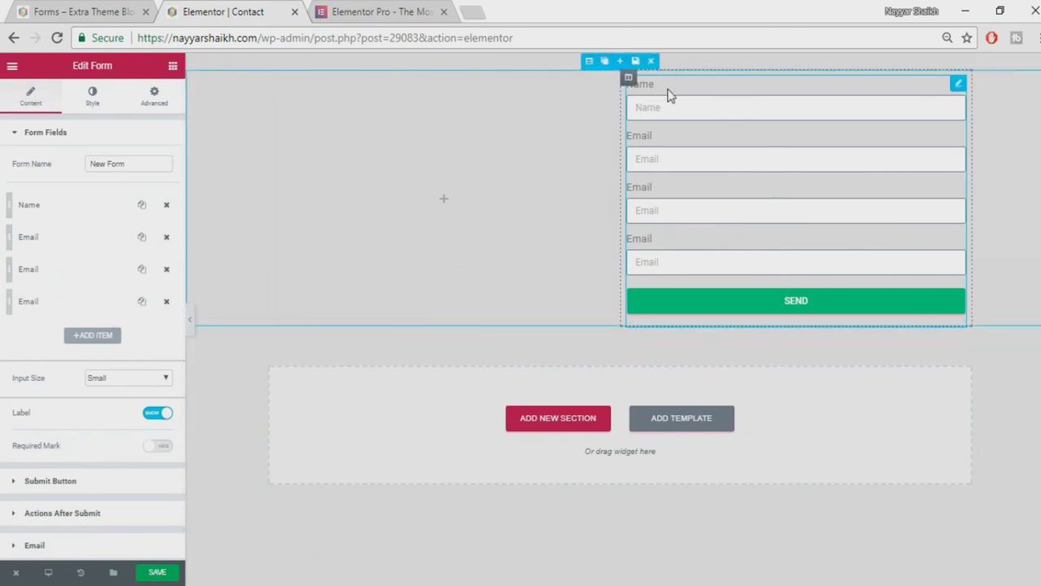
Hide the form's field labels, try the Medium input size, and set it back to Small
left_click(157, 413)
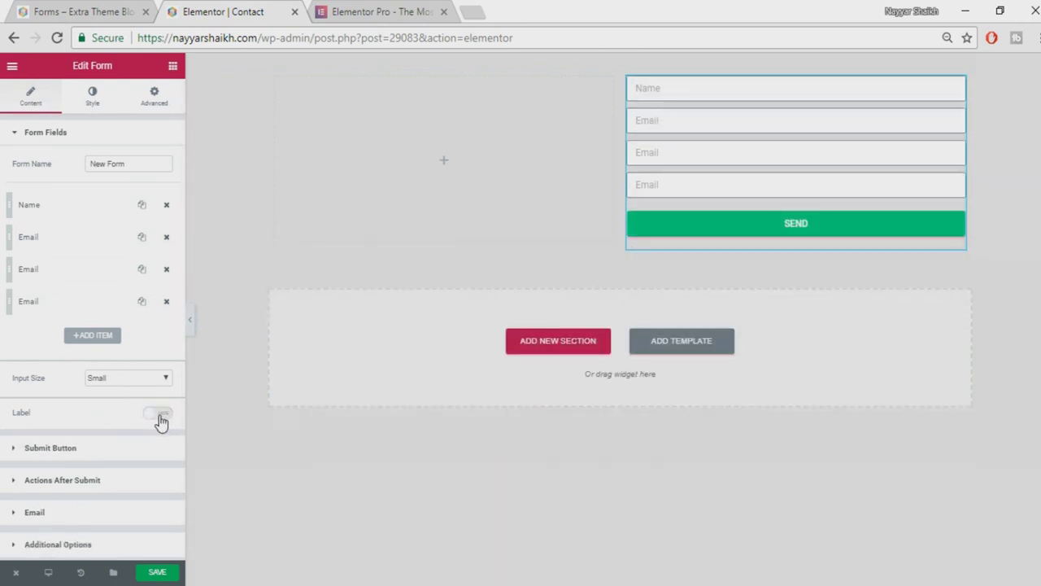
left_click(139, 379)
left_click(129, 412)
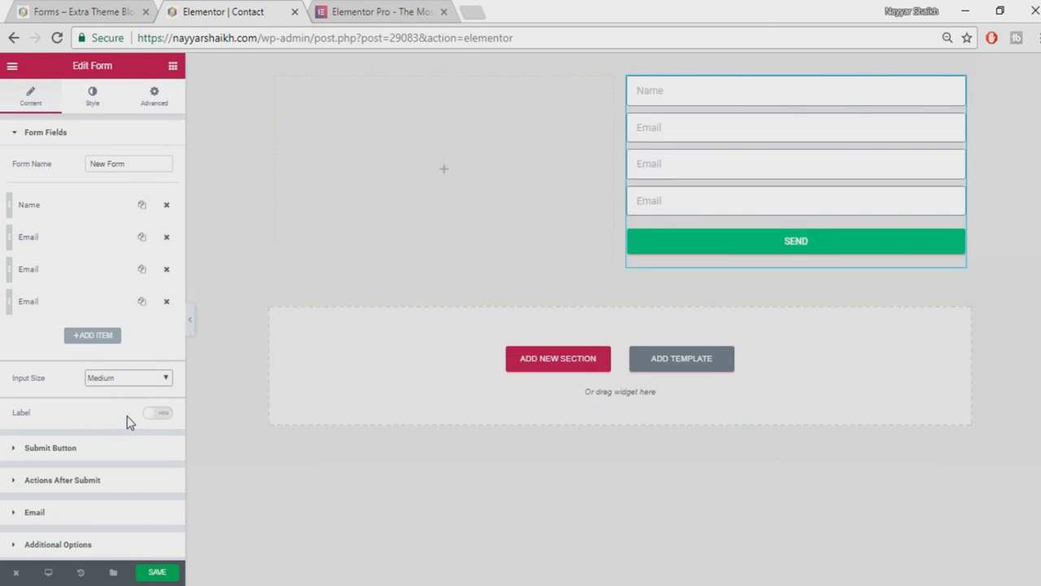
left_click(130, 379)
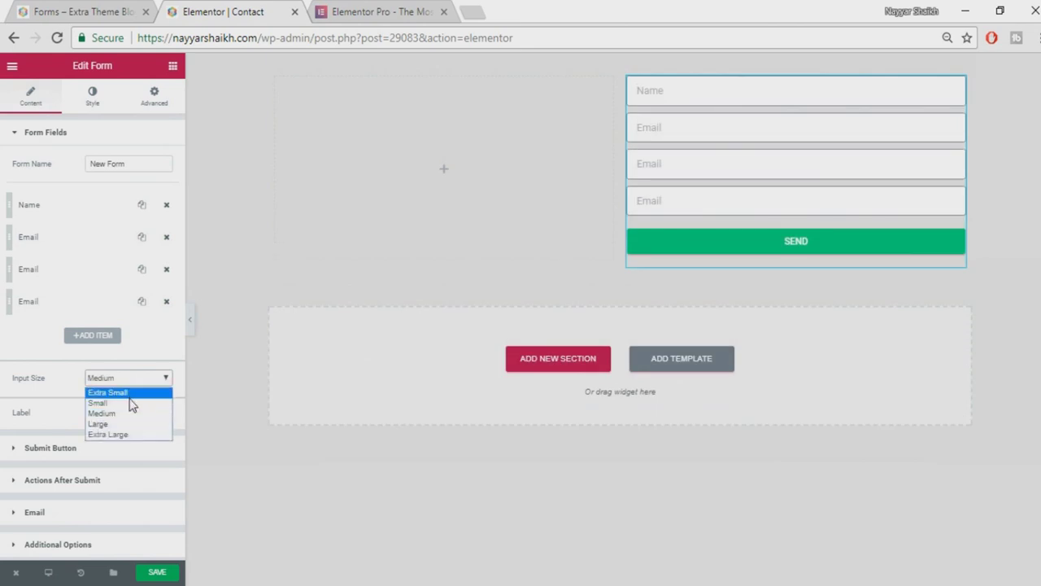
left_click(130, 404)
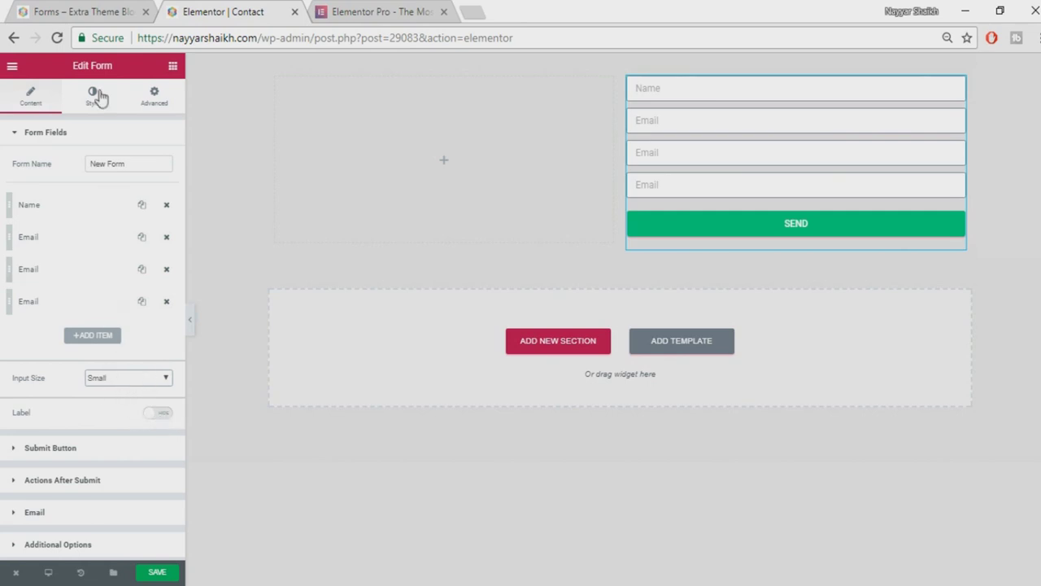
Check the submit button settings, and set the form's columns gap to 0 and rows gap to 21
left_click(91, 139)
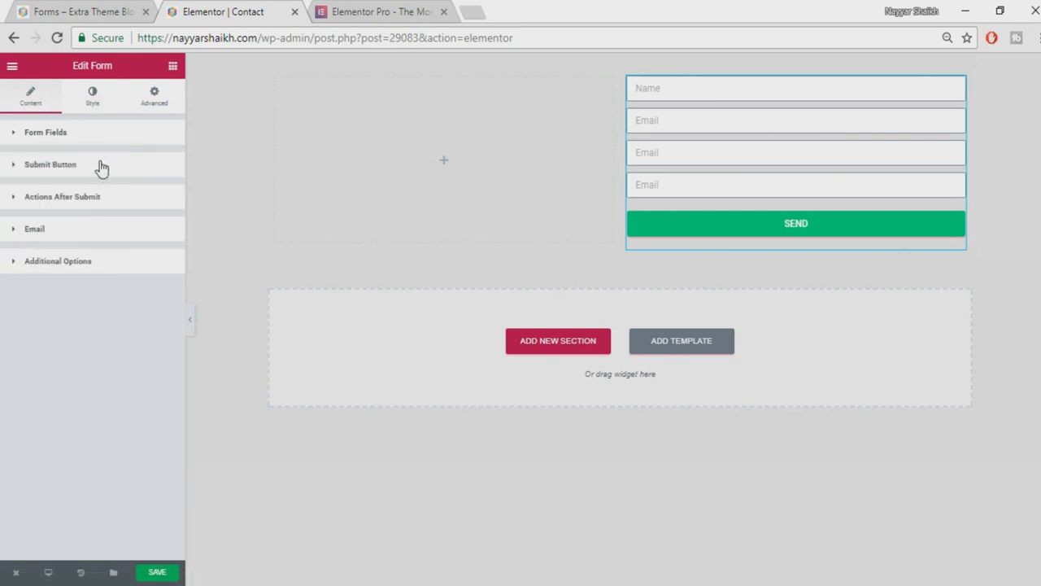
left_click(102, 167)
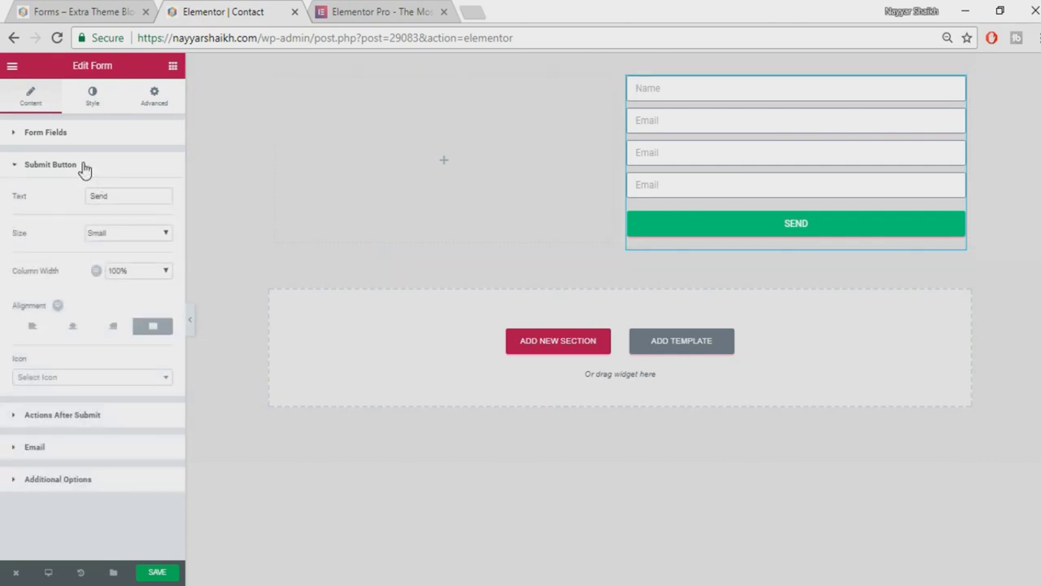
left_click(81, 172)
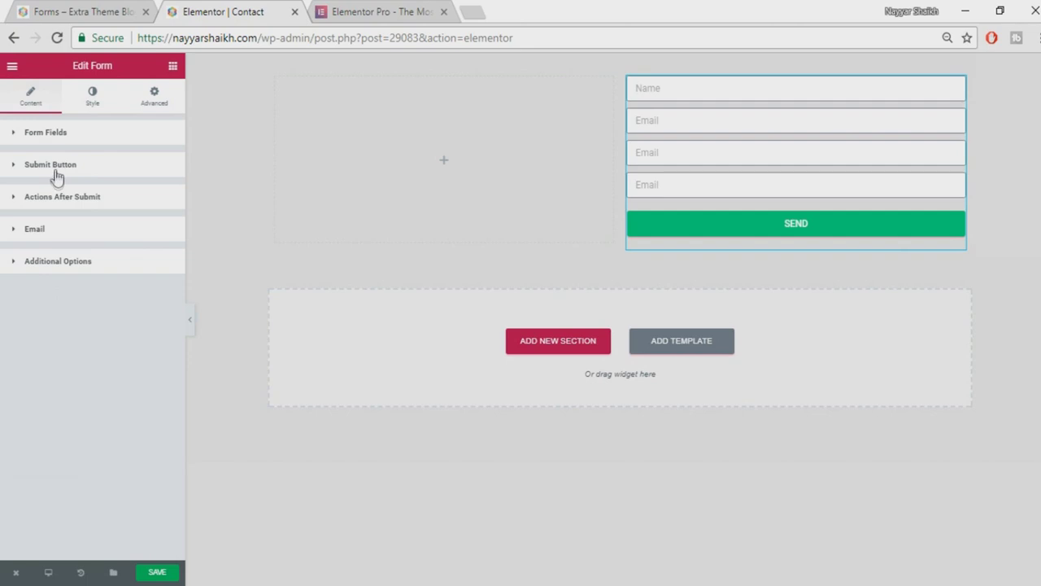
left_click(98, 109)
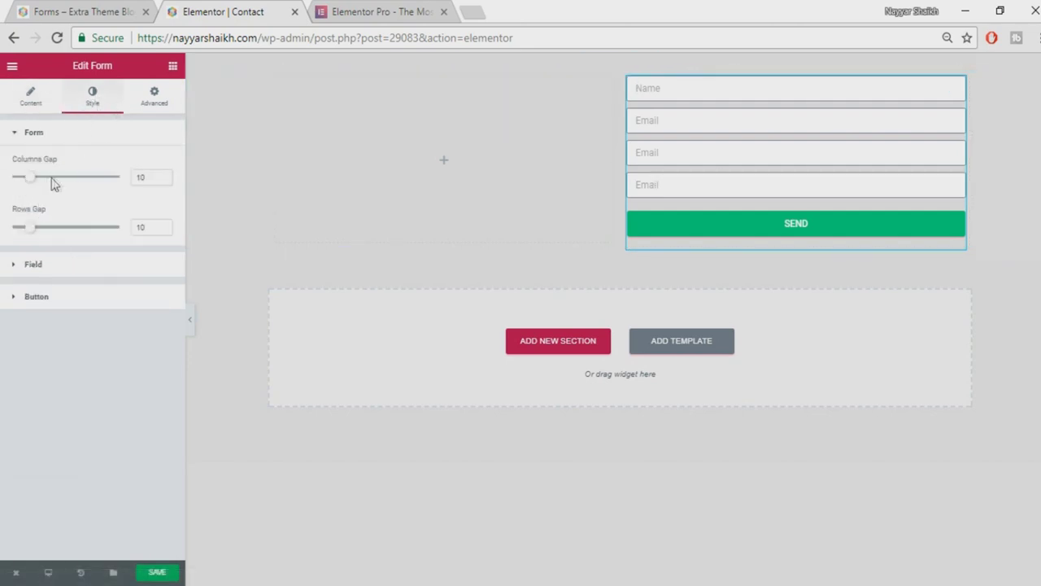
left_click_drag(28, 180, 6, 208)
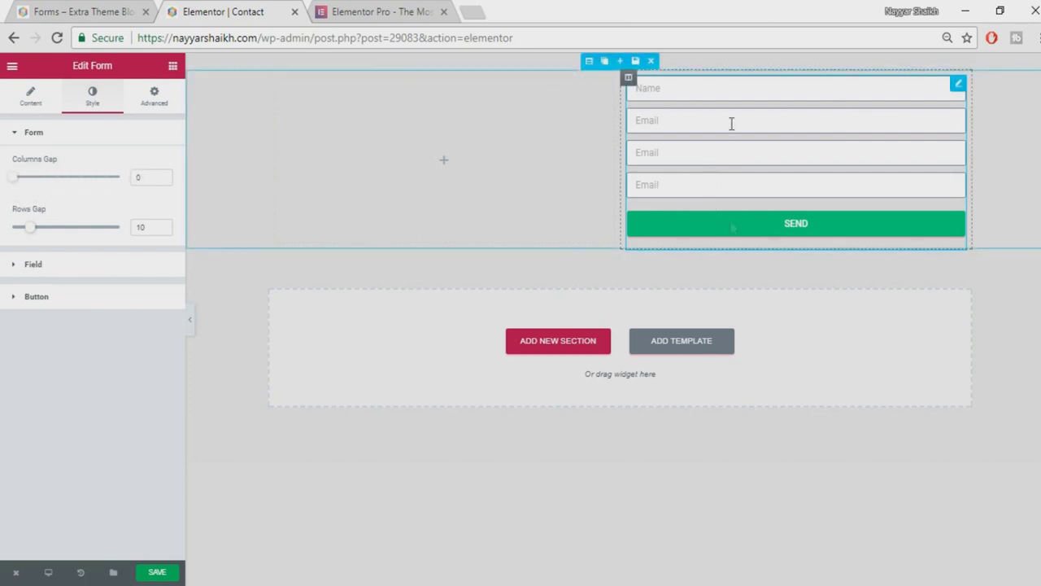
left_click_drag(33, 234, 52, 234)
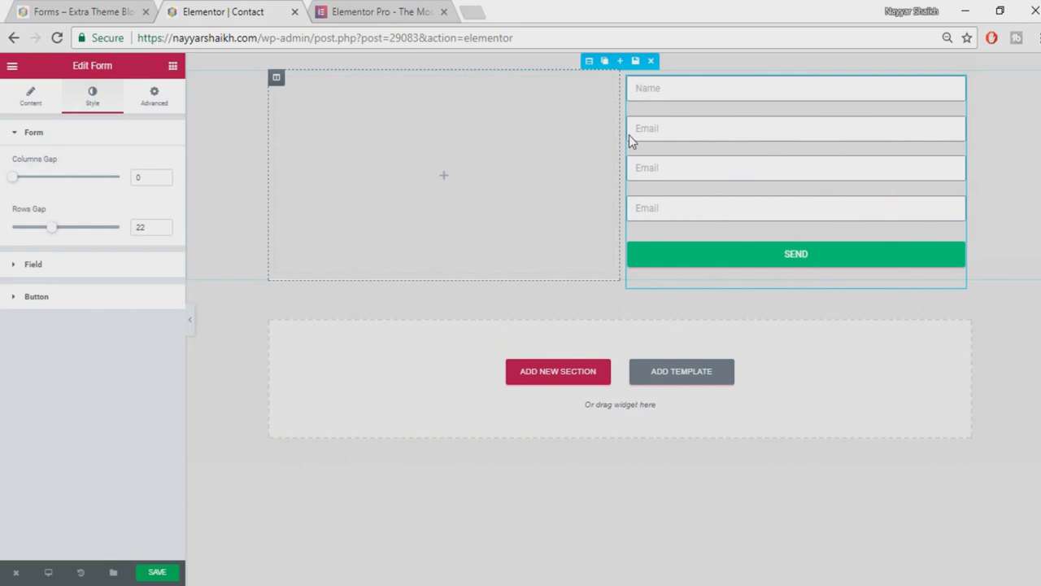
left_click(53, 236)
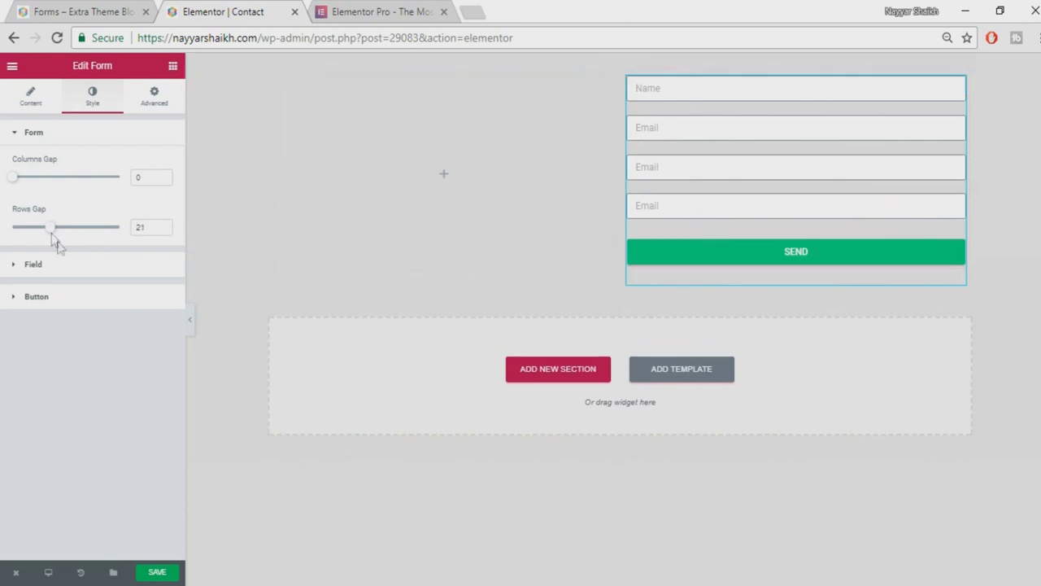
Set the form fields' text color to the dark grey #54595f swatch and close the color picker
left_click(47, 265)
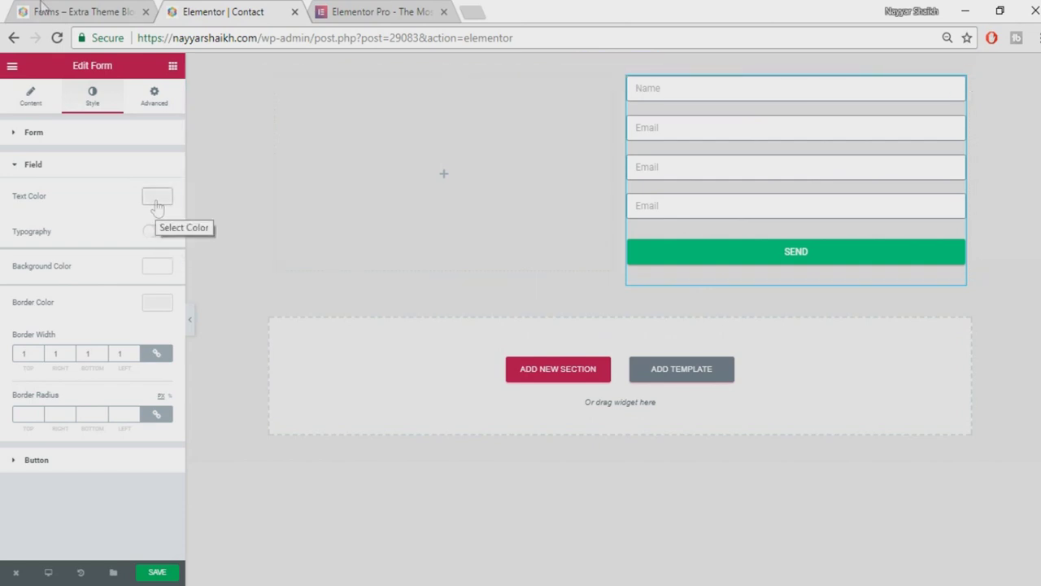
key("ctrl+shift+Tab")
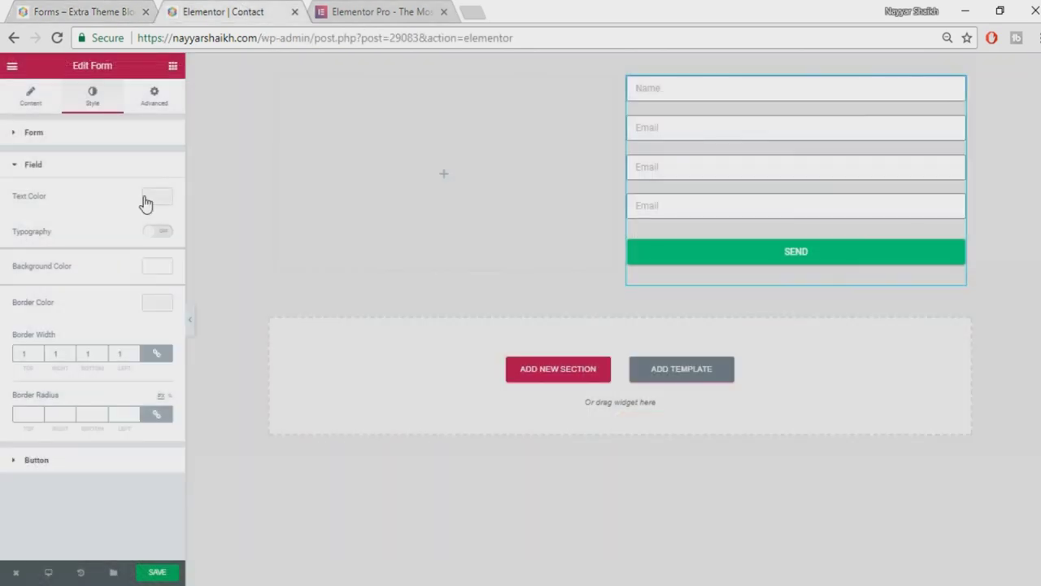
left_click(146, 204)
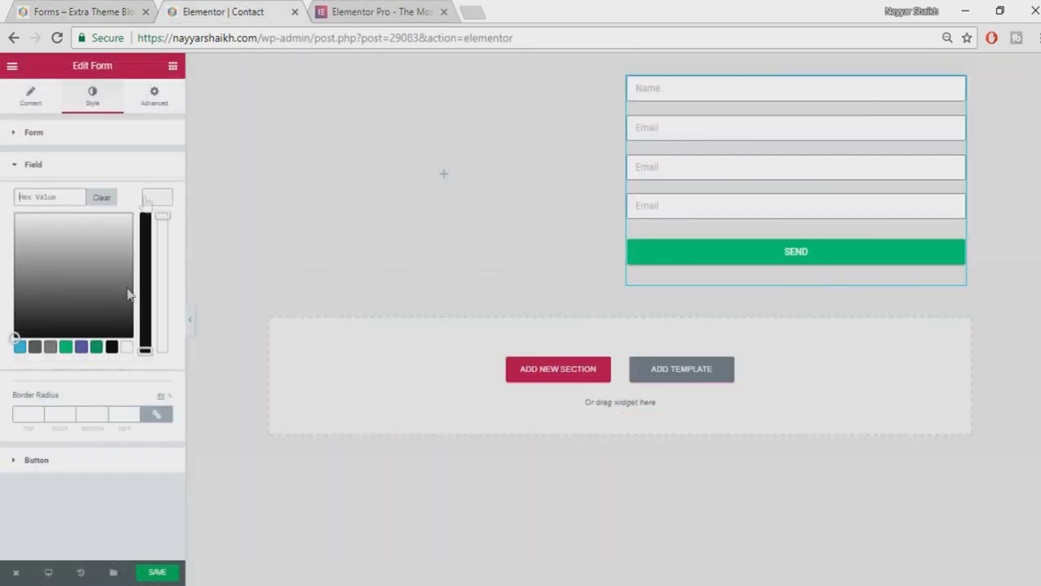
left_click(35, 347)
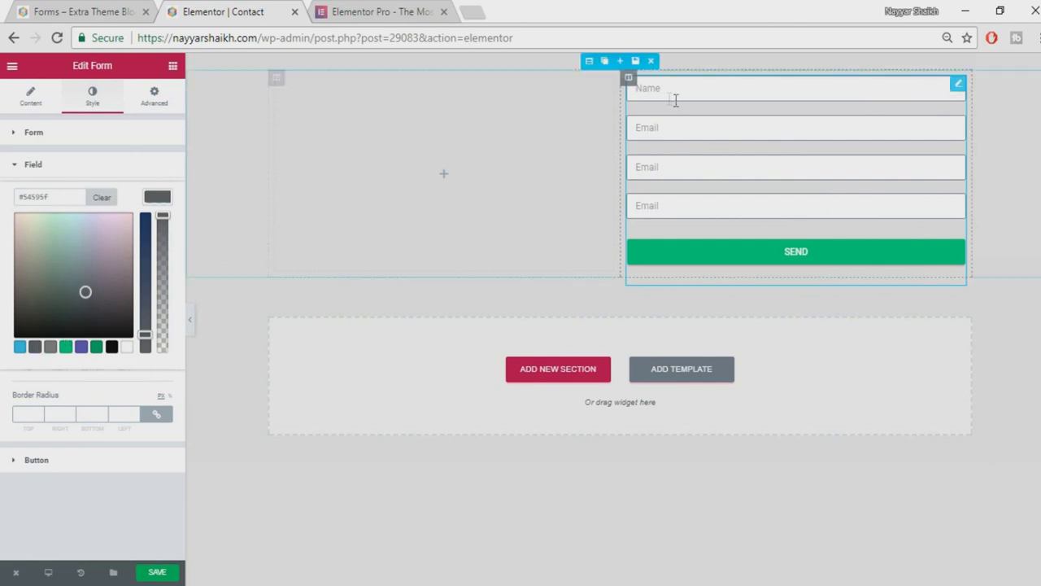
left_click(153, 200)
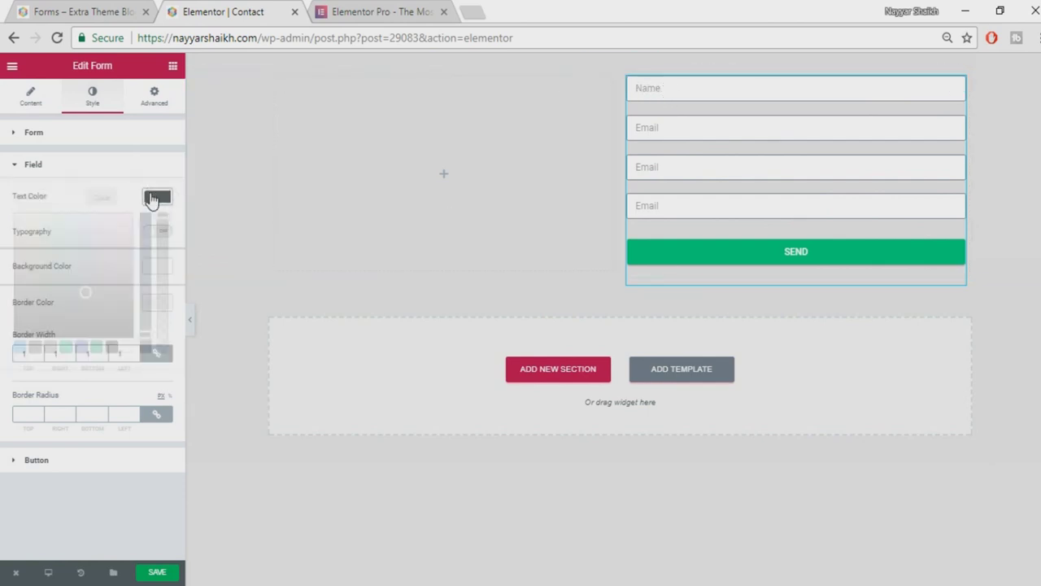
Enable custom typography for the form fields, try a very small text size, and clear the size value
left_click(160, 232)
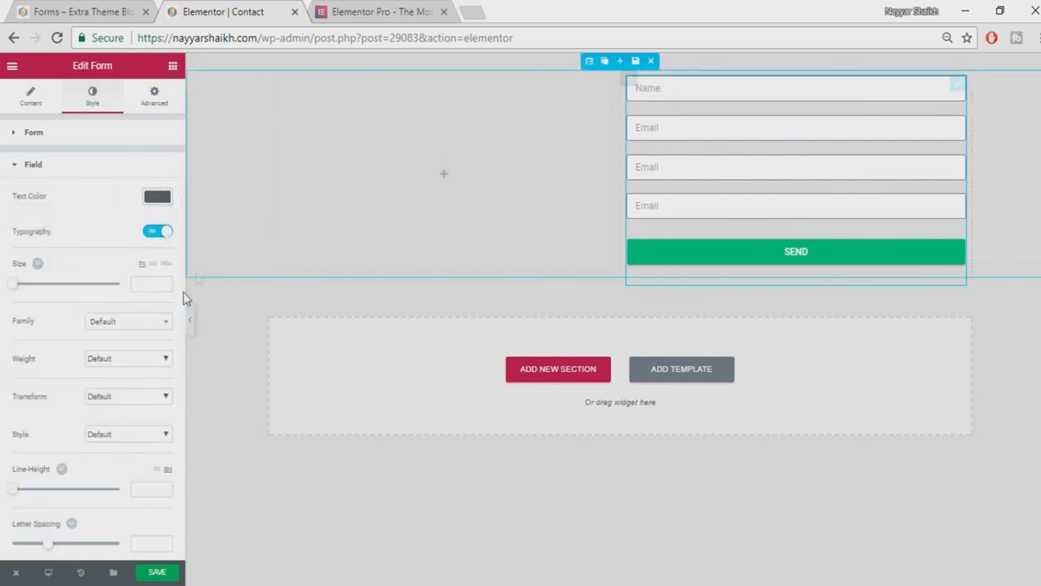
left_click_drag(22, 289, 47, 295)
double_click(157, 284)
type("4")
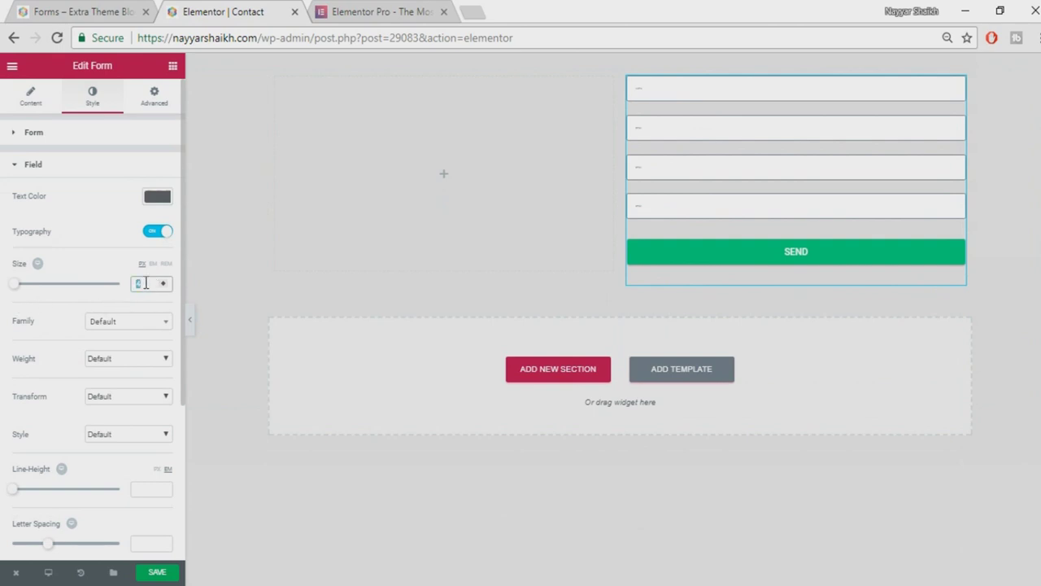
key("BackSpace")
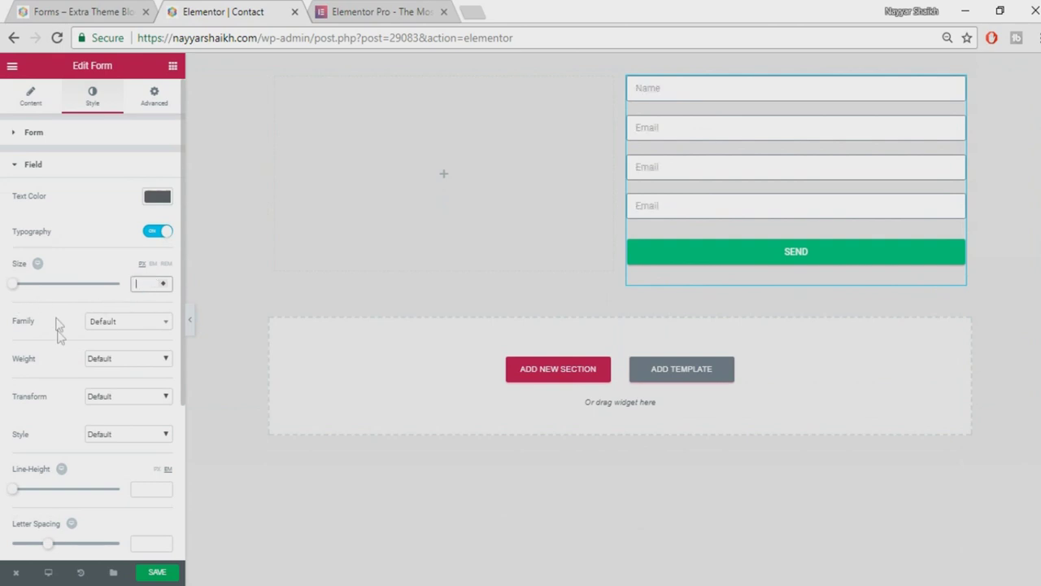
Try the Roboto font family on the form fields, and turn their custom typography back off
left_click(153, 325)
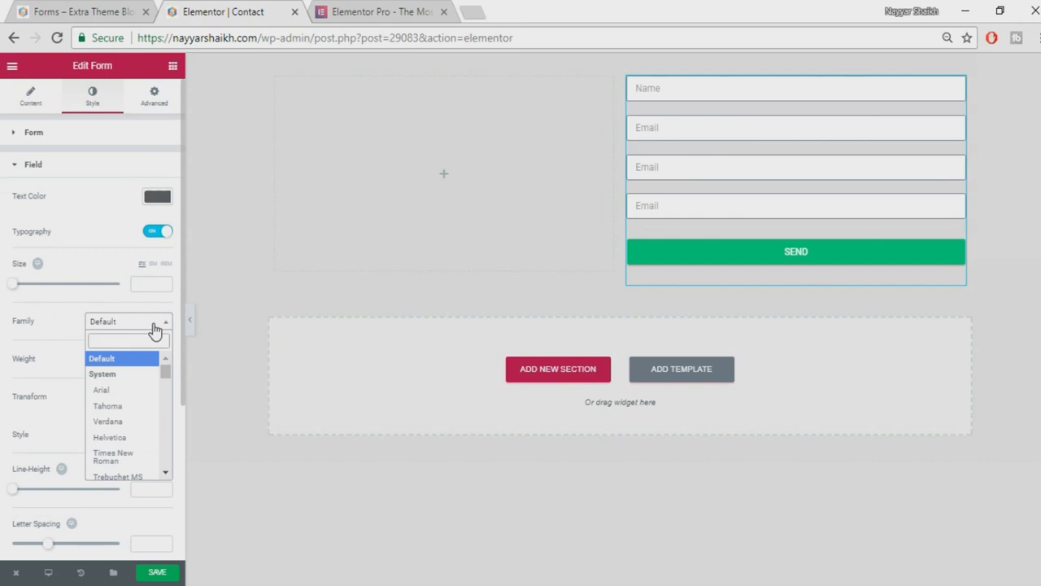
type("roboto")
key("Return")
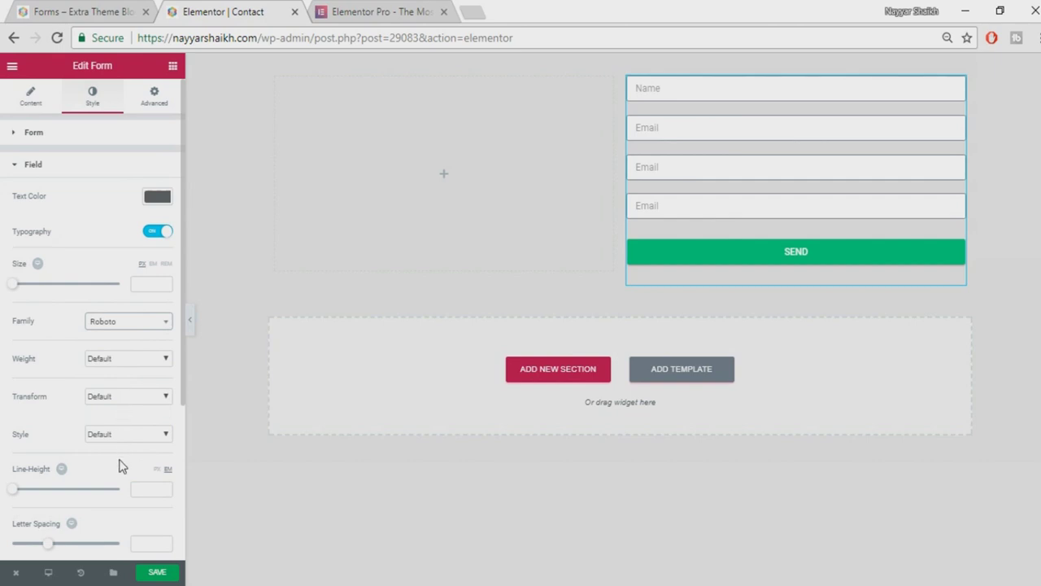
scroll(119, 466, "down", 3)
scroll(118, 423, "up", 3)
left_click(157, 232)
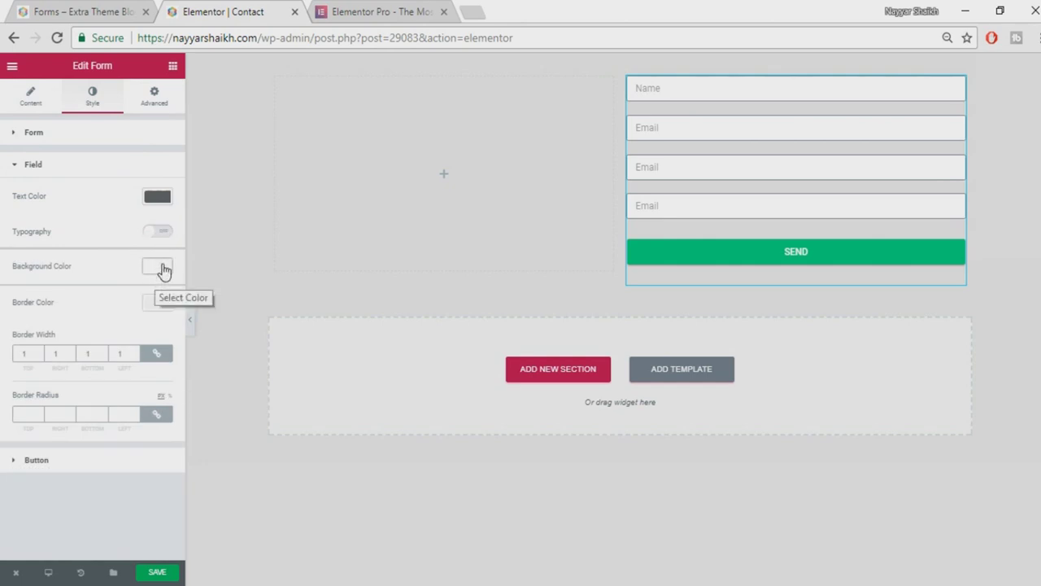
Set the form fields' background color to #ea5474 and lower its opacity to a light pink like the reference form
left_click(159, 269)
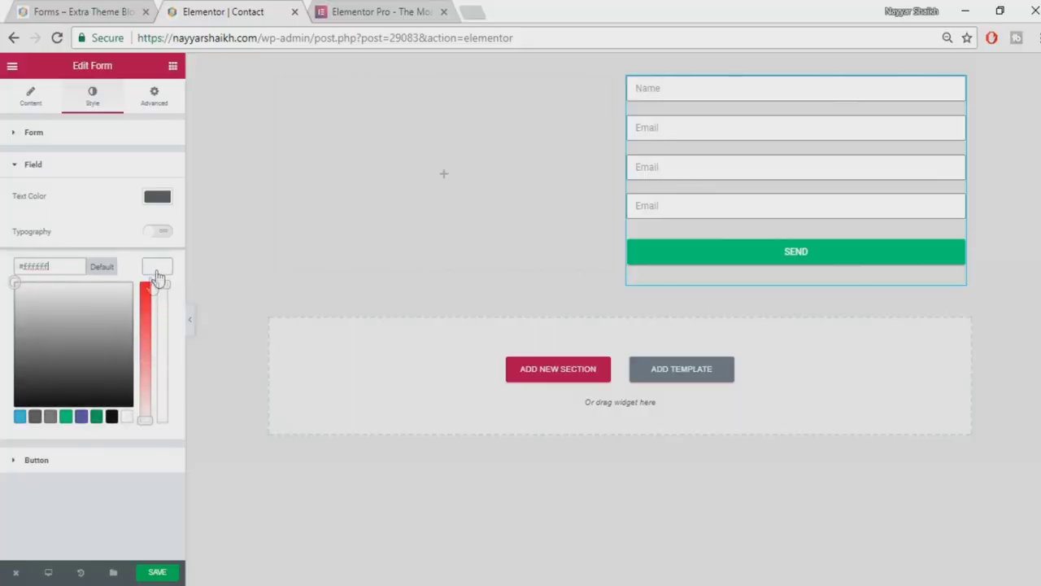
left_click(81, 11)
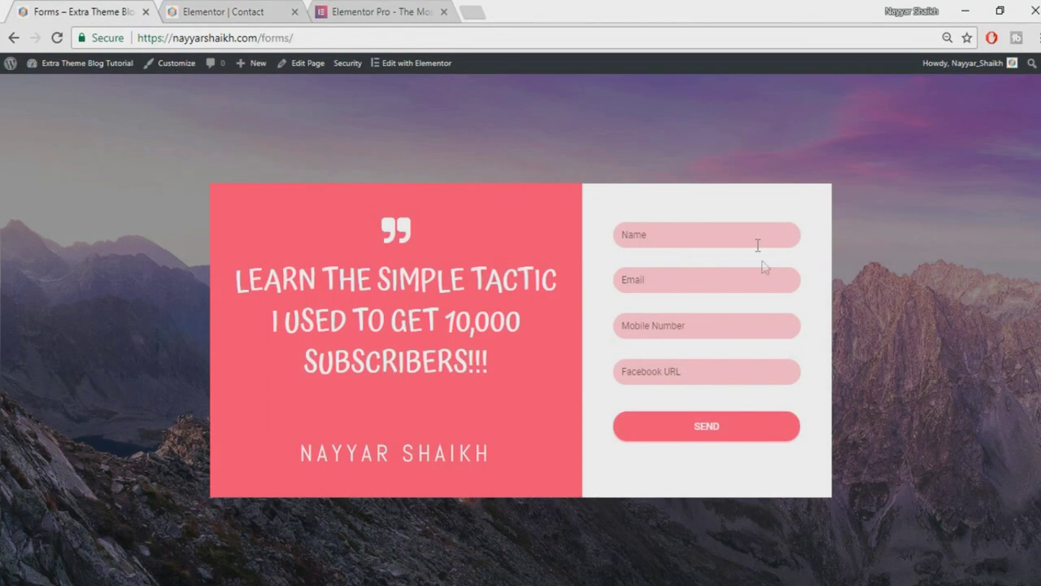
left_click(255, 11)
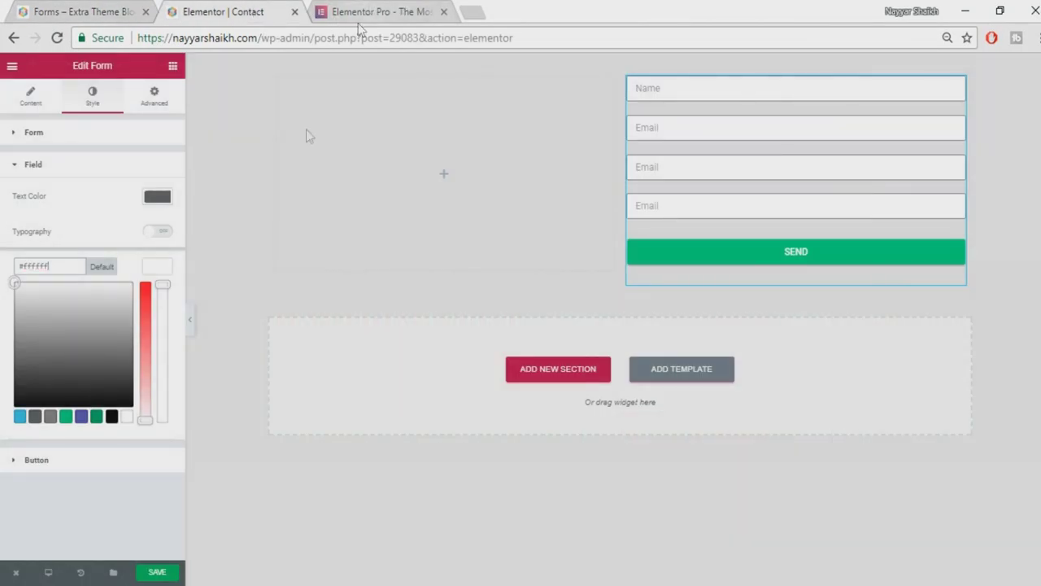
left_click_drag(139, 330, 145, 368)
triple_click(56, 270)
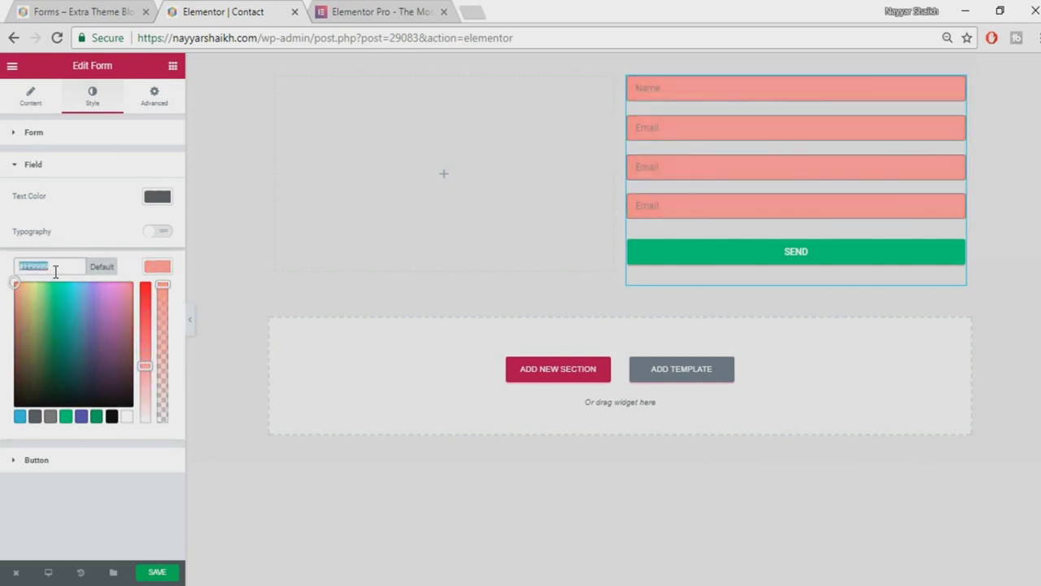
type("#ea5474")
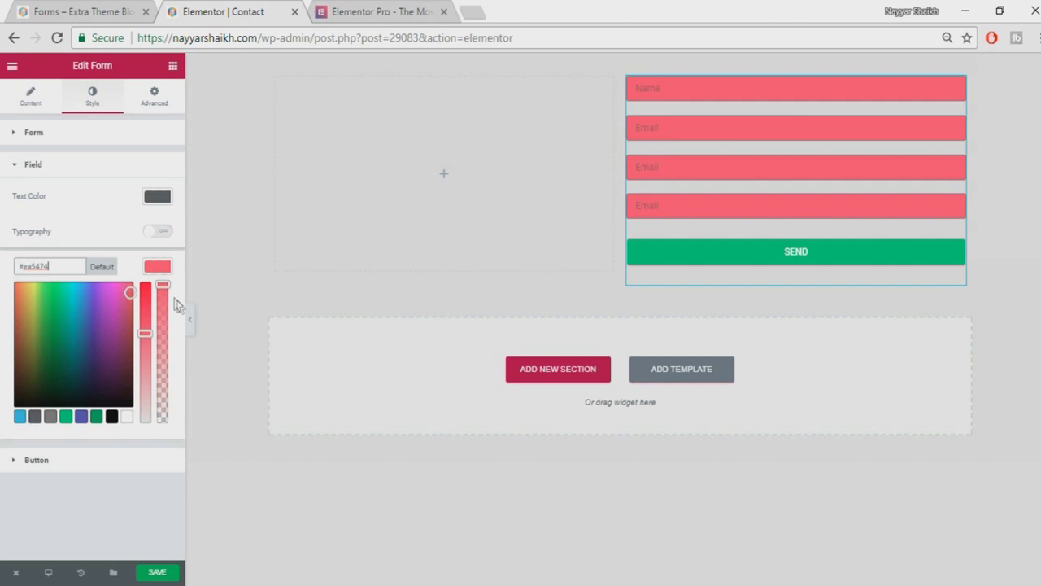
left_click_drag(165, 288, 167, 382)
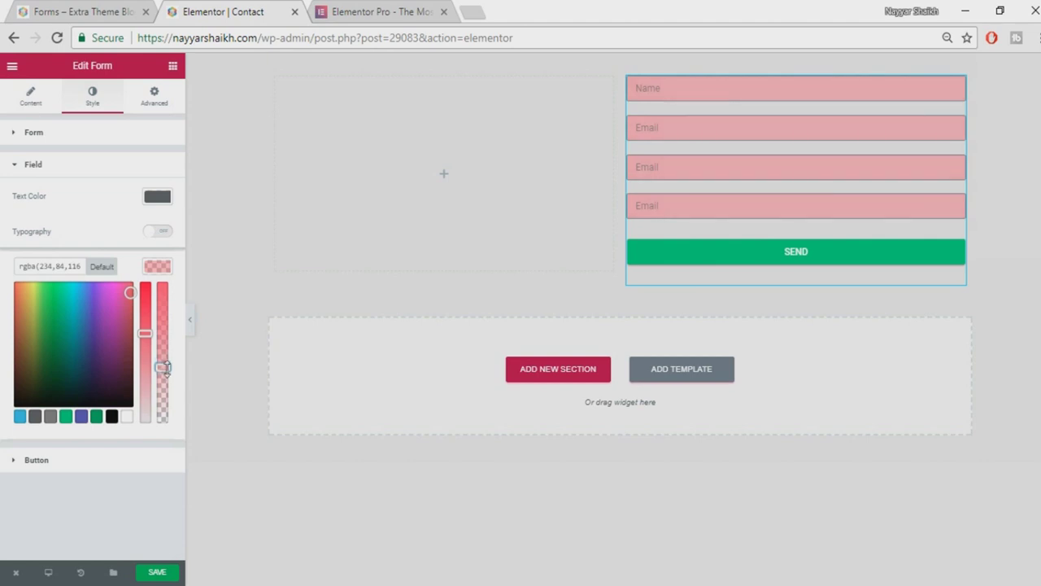
left_click(158, 266)
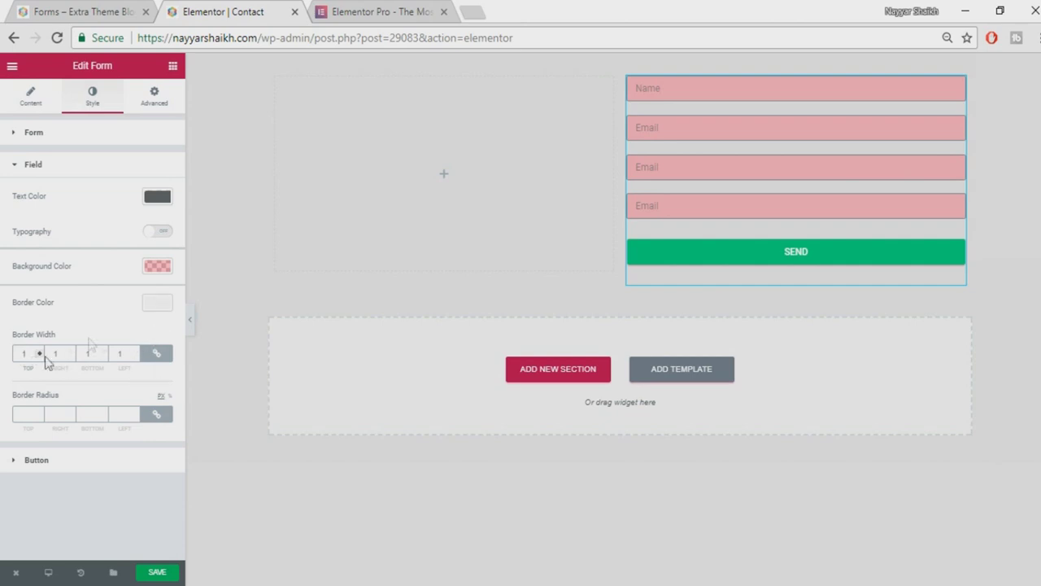
Set the form fields' border width to 0 and border radius to 50 on all sides, using the reference form as a guide
key("Down")
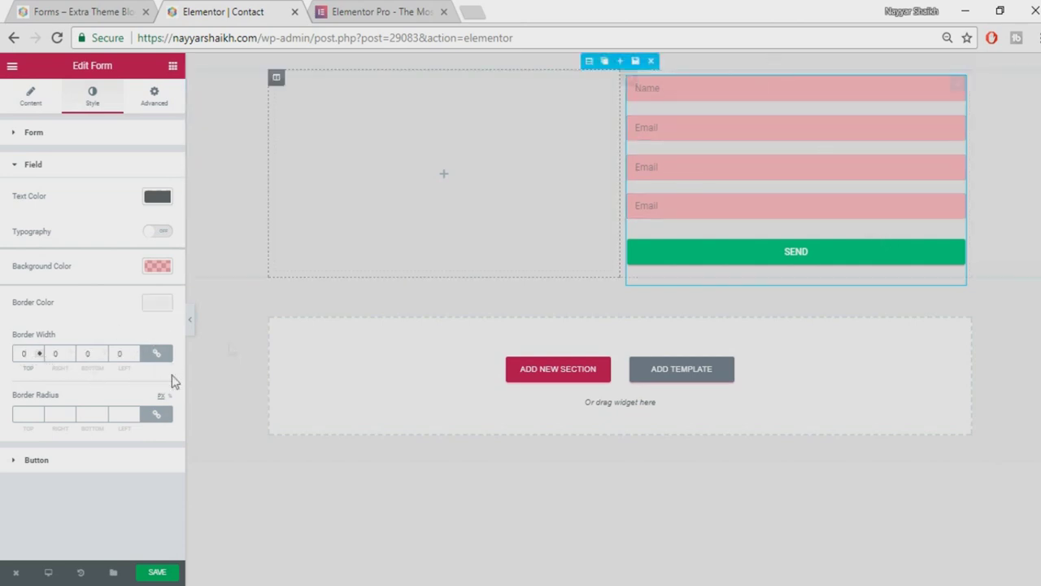
left_click(82, 12)
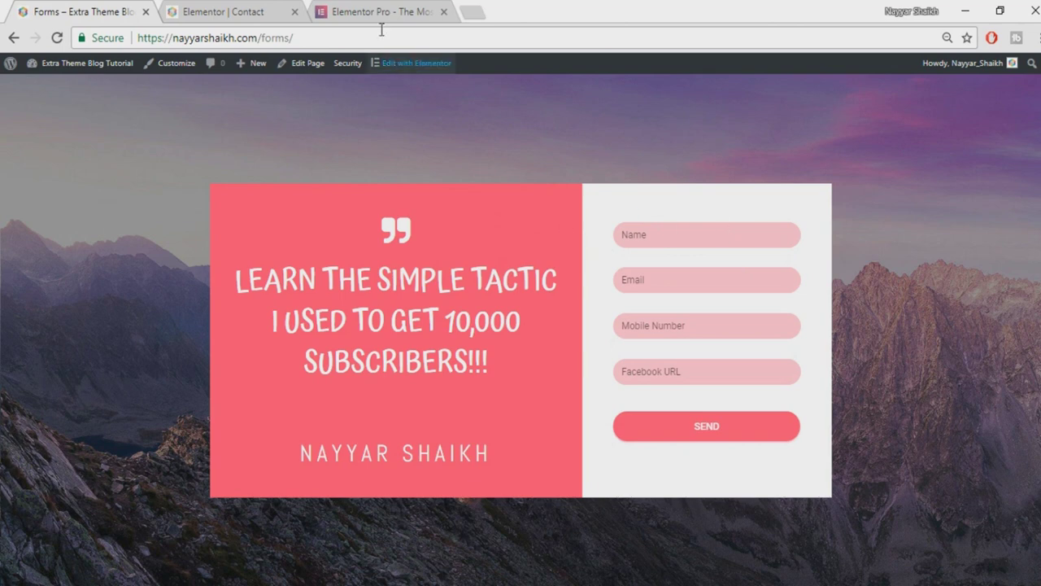
left_click(247, 11)
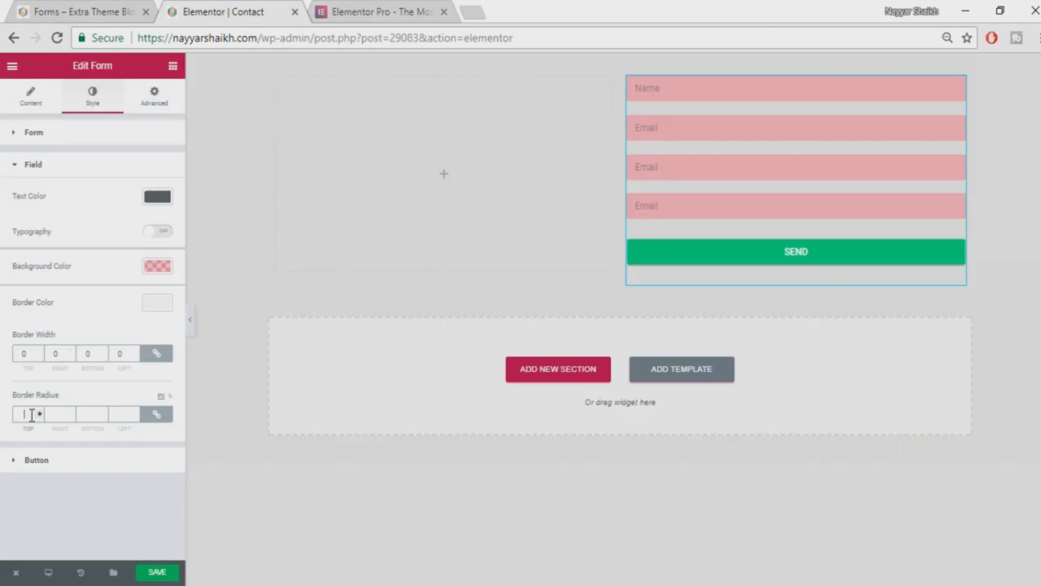
type("0")
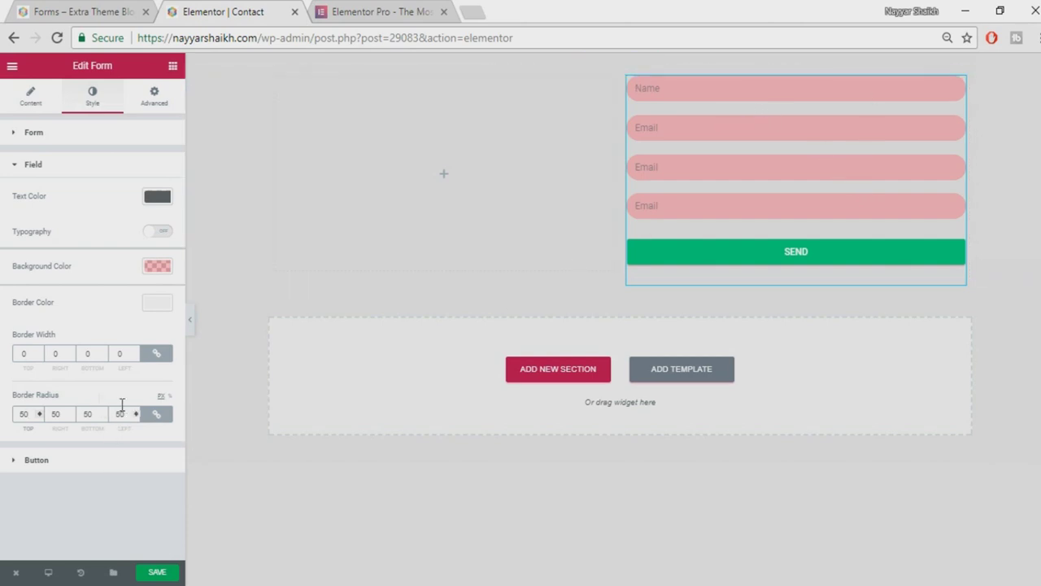
Set the submit button's text color to white and its background color to #ea5474
left_click(36, 460)
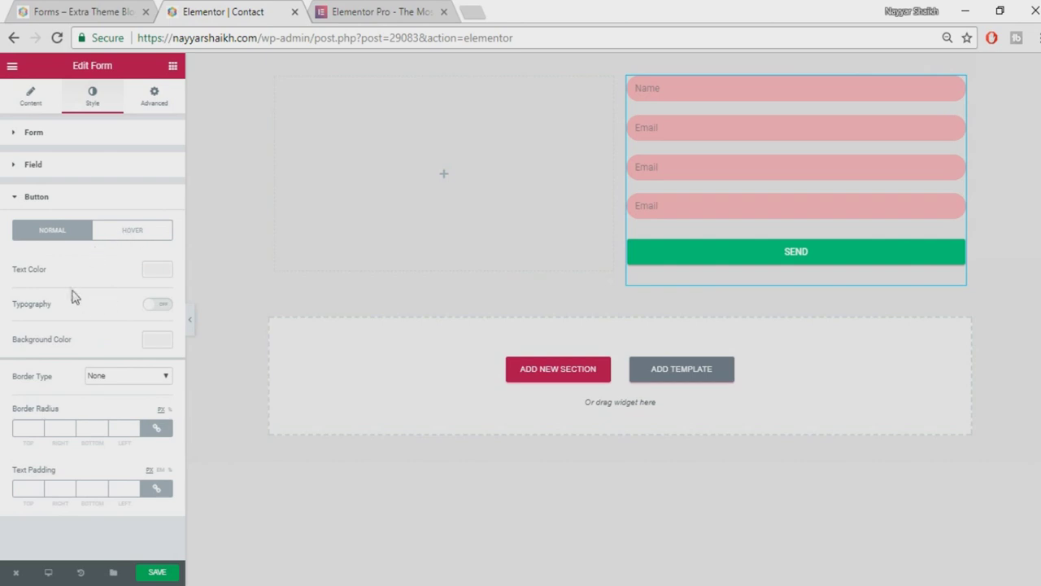
left_click(159, 272)
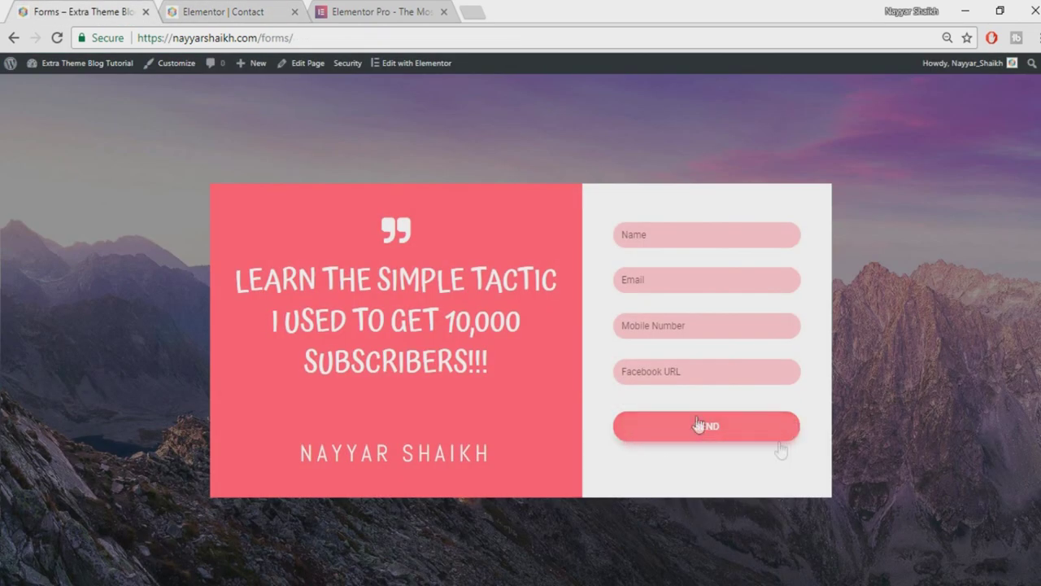
left_click(240, 13)
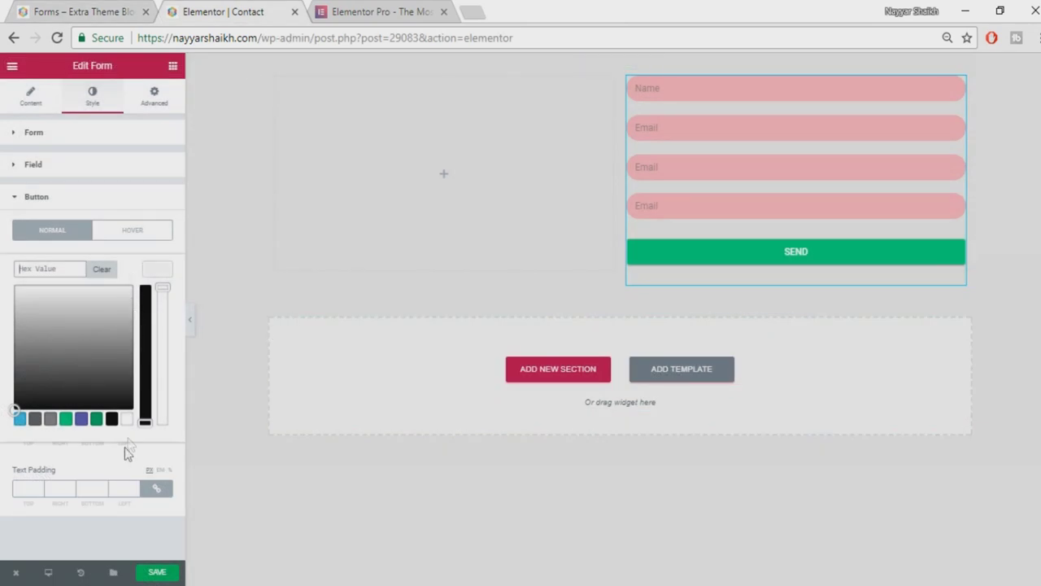
left_click(126, 418)
left_click(150, 275)
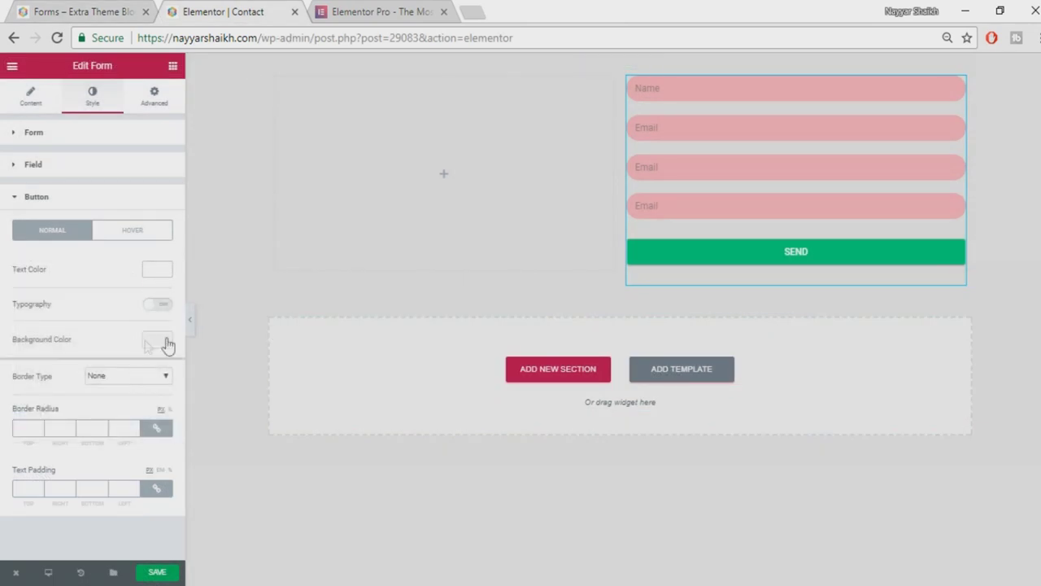
left_click(157, 339)
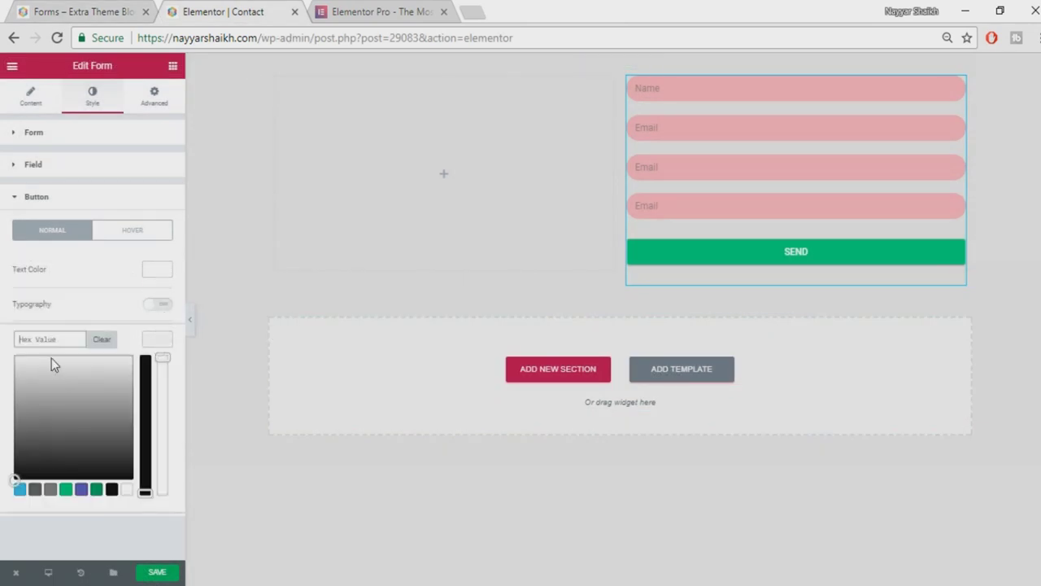
type("#ea5474")
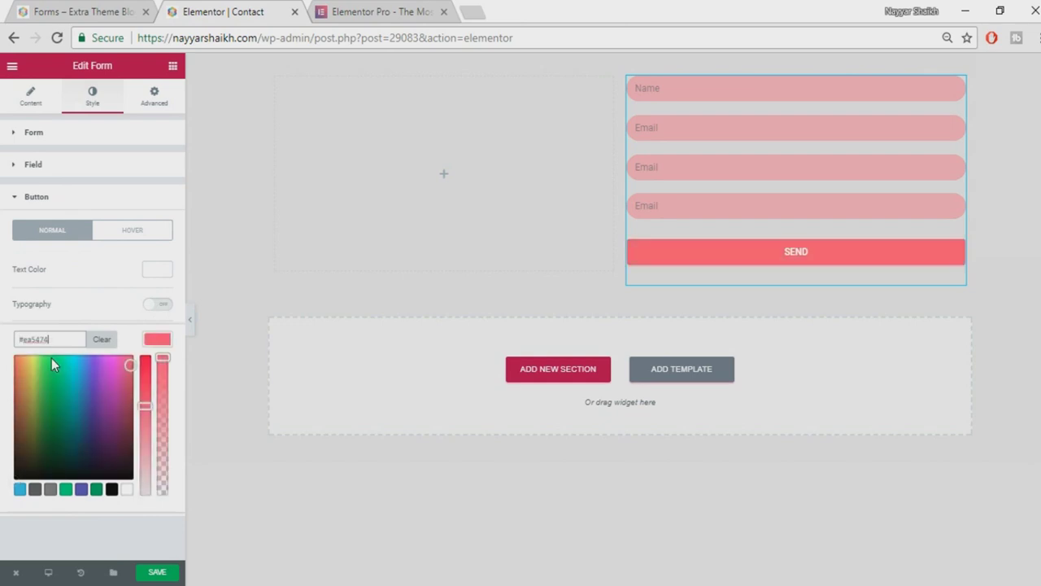
left_click(161, 341)
Set the submit button's border radius to 50 on all sides and save the page
left_click(25, 428)
type("50")
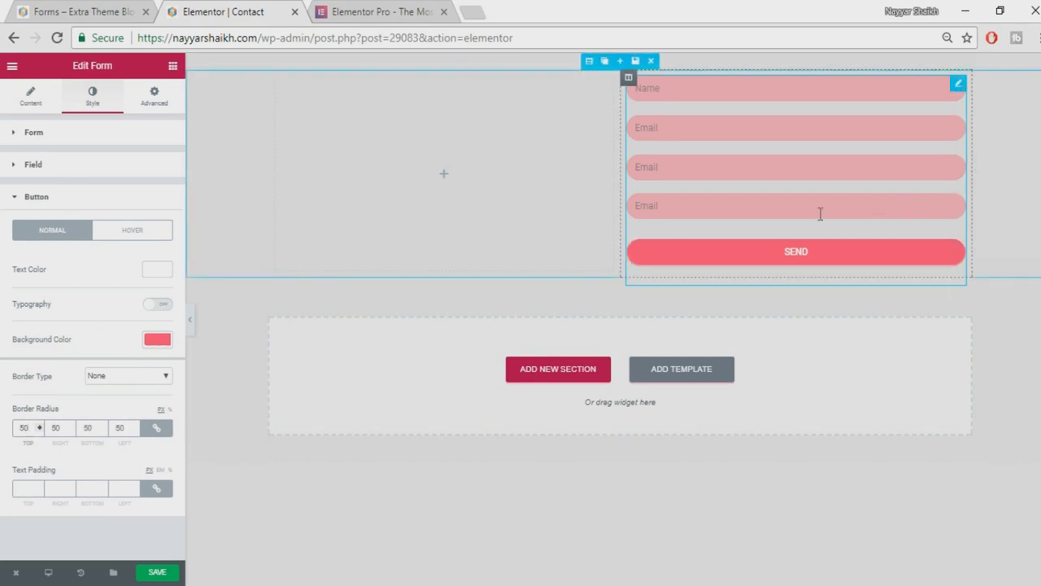
left_click(154, 575)
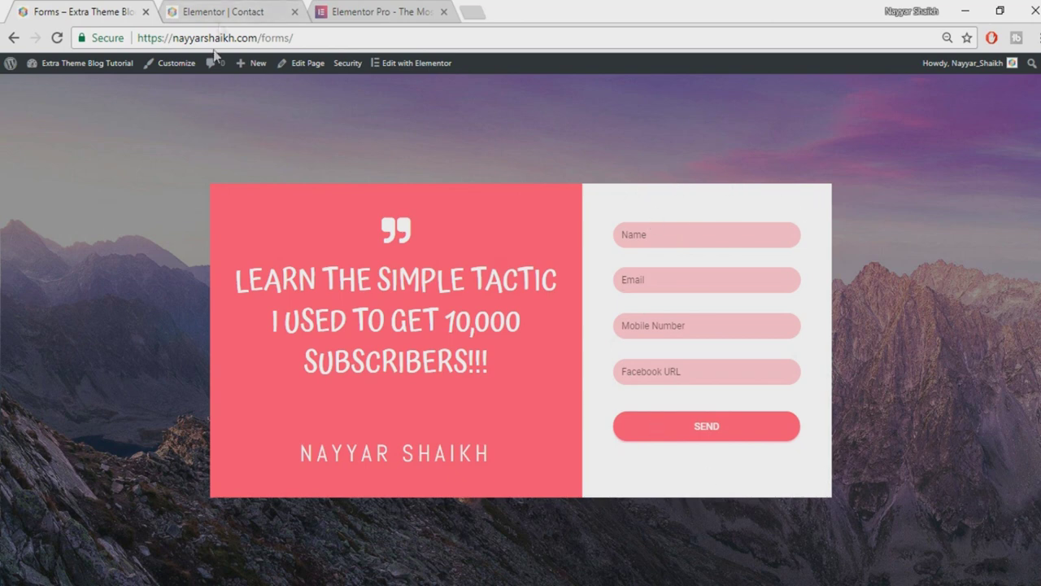
Set the padding of the column containing the form to 50 on all sides
left_click(225, 9)
left_click(627, 76)
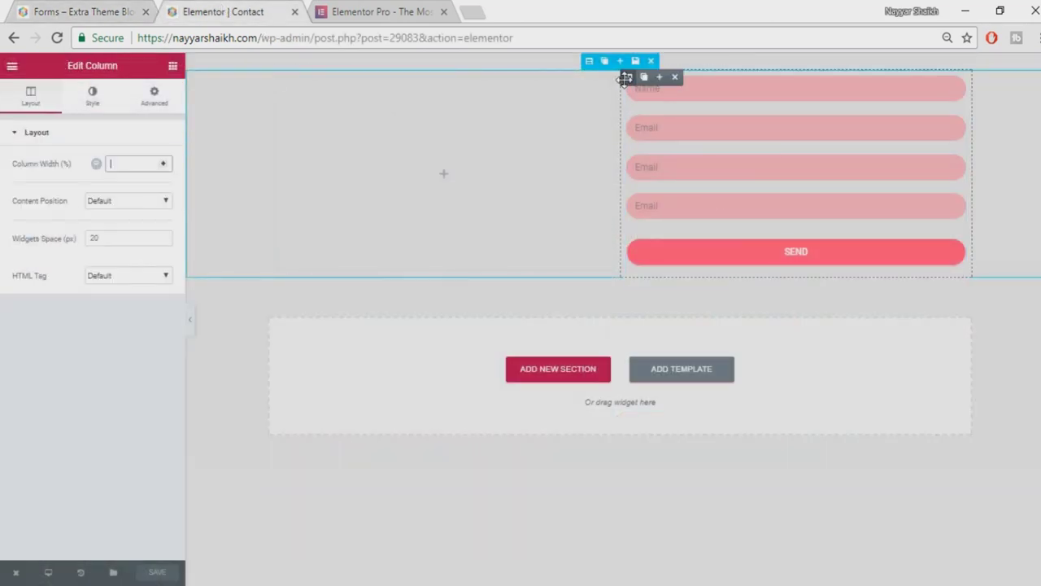
left_click(157, 106)
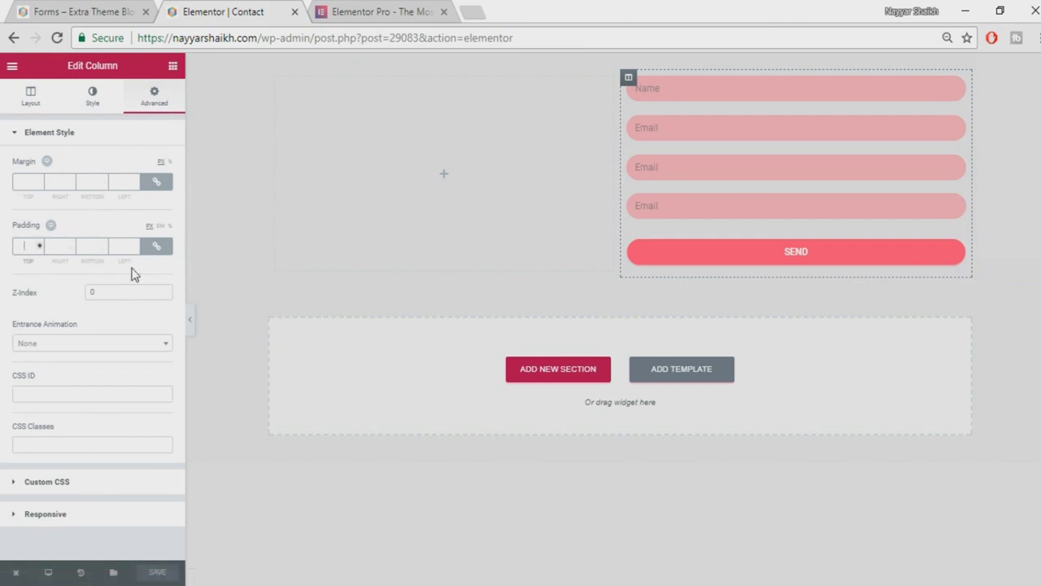
type("20")
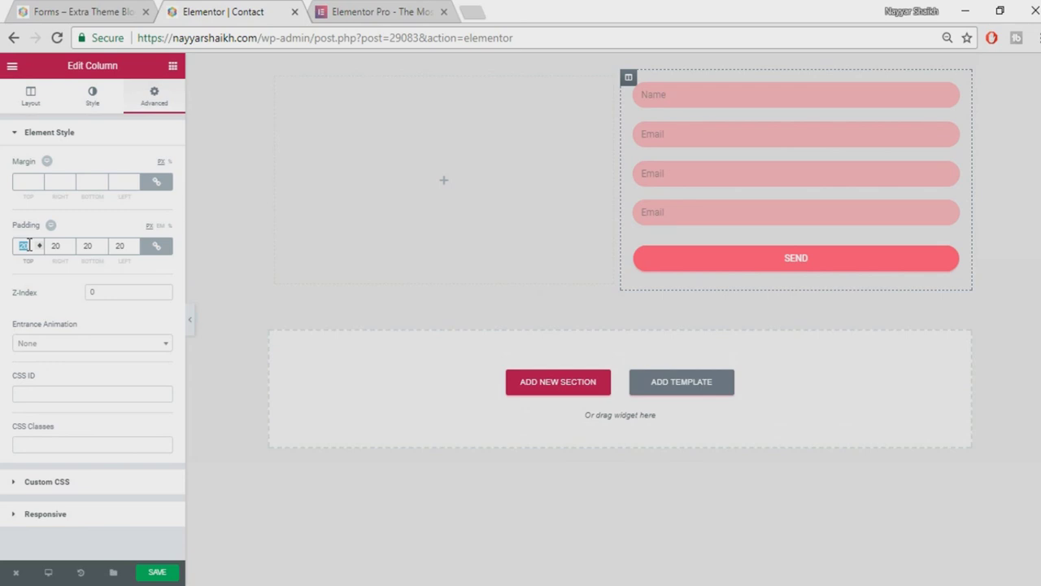
type("50")
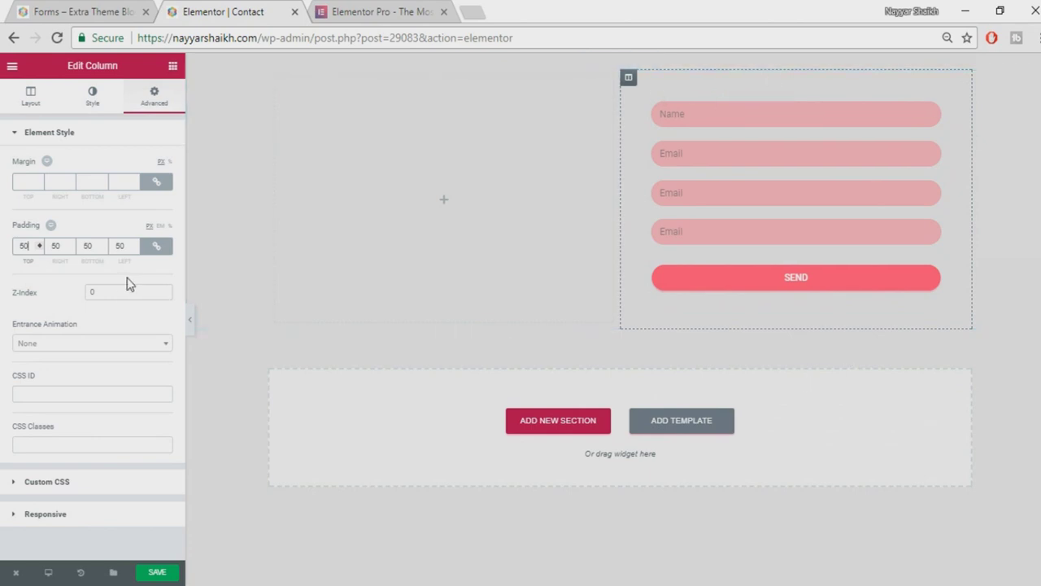
Give the form's column a classic white #ffffff background and compare it with the reference form
left_click(92, 98)
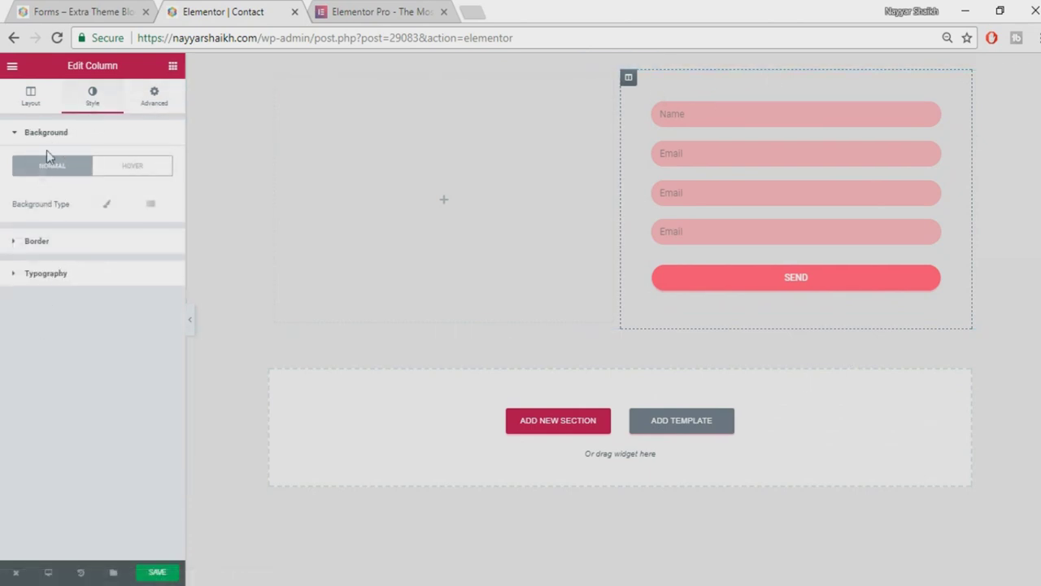
left_click(108, 206)
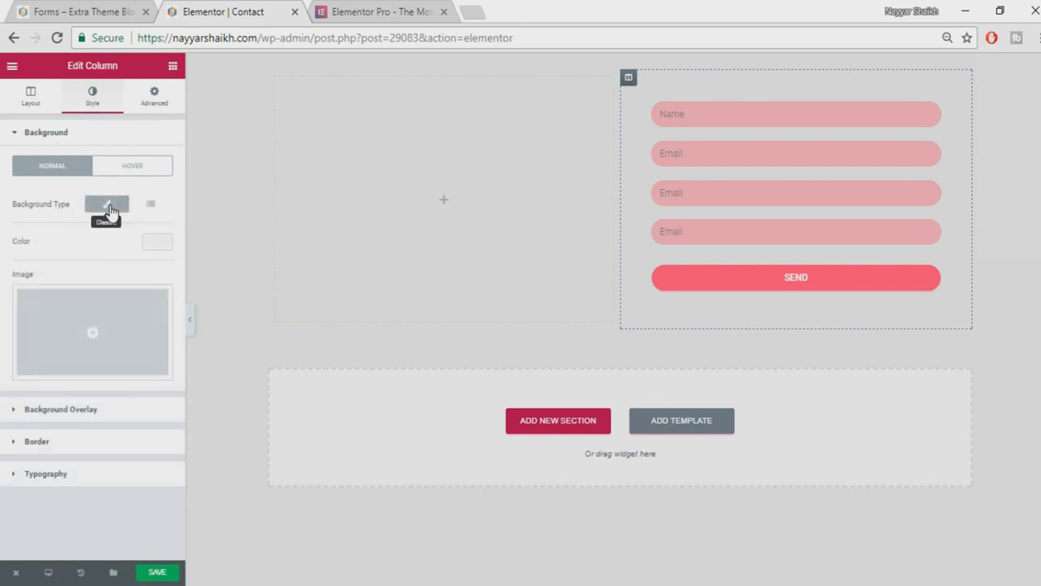
left_click(156, 242)
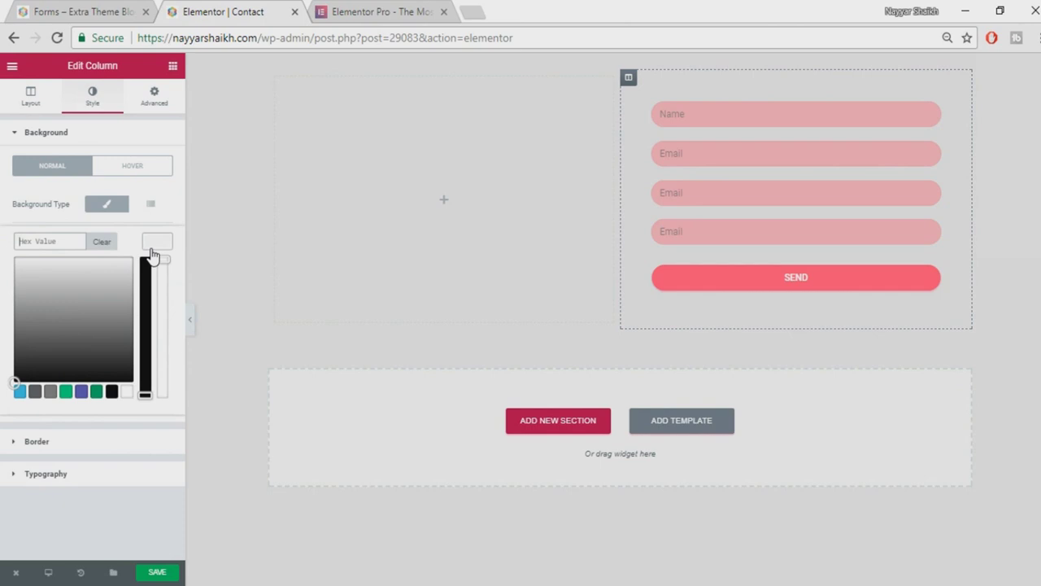
left_click(126, 393)
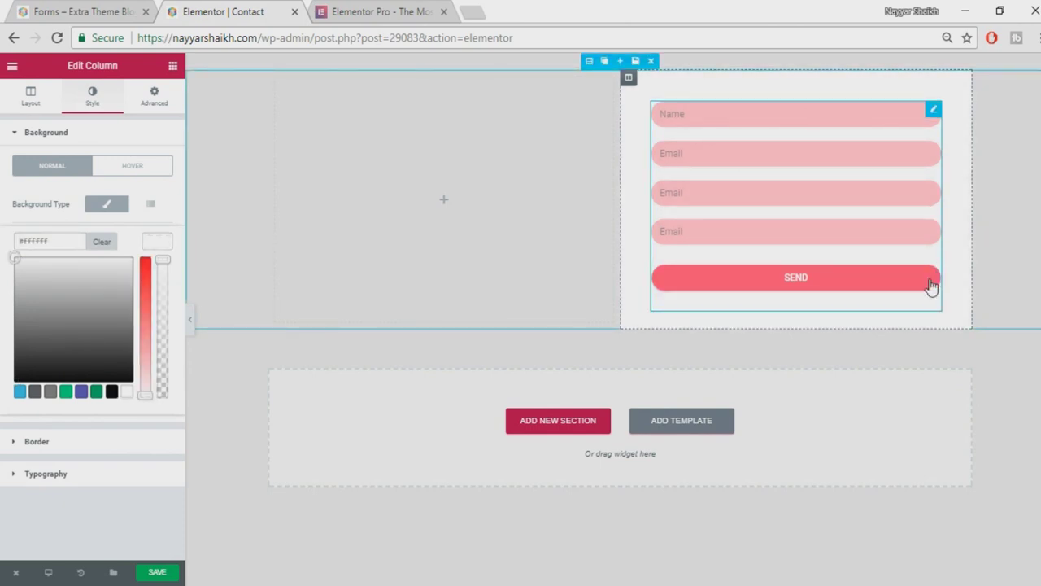
left_click(81, 11)
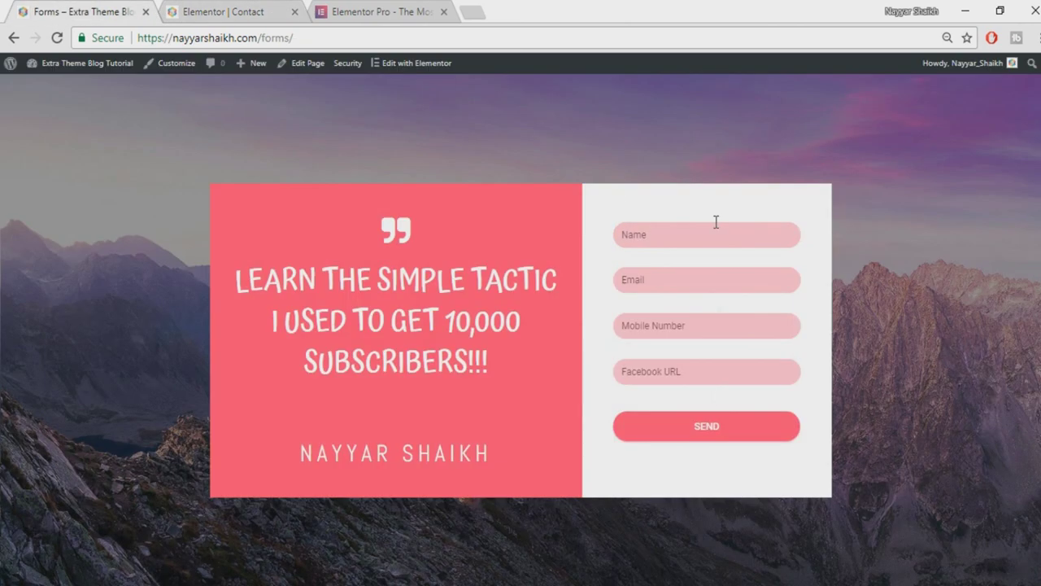
left_click(215, 12)
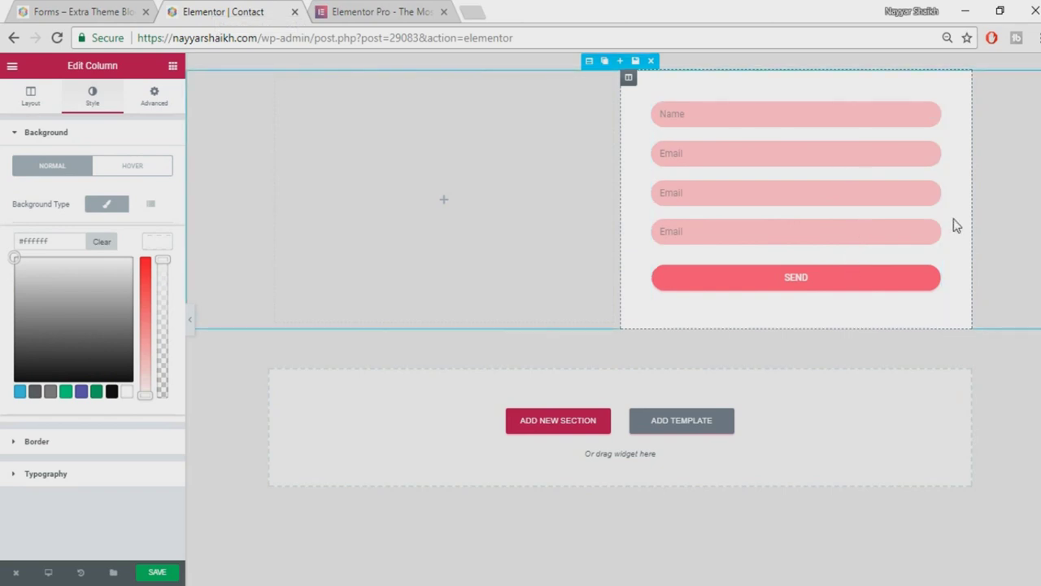
Save the page and compare it with the reference form
left_click(162, 573)
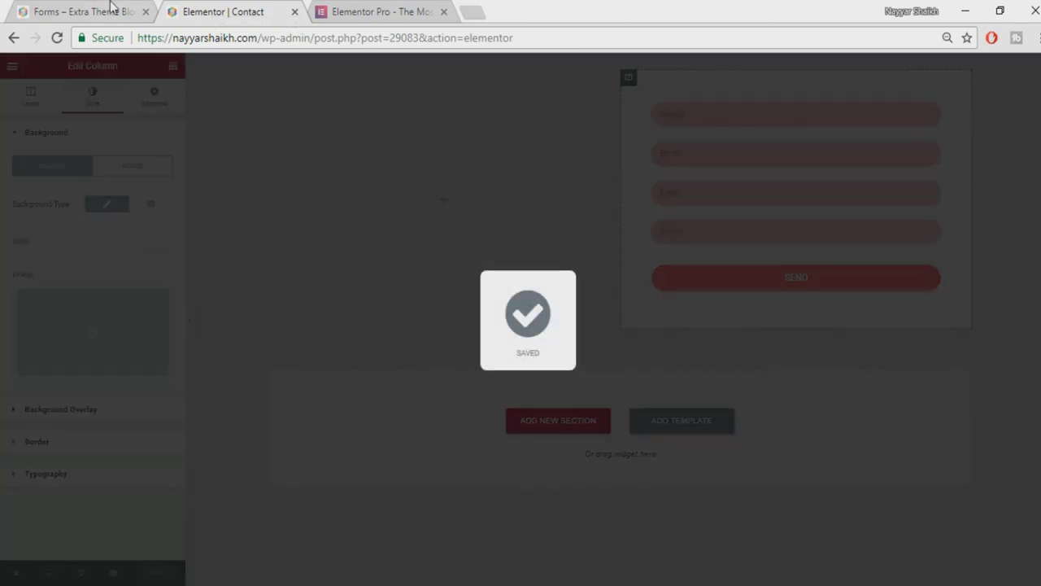
left_click(81, 12)
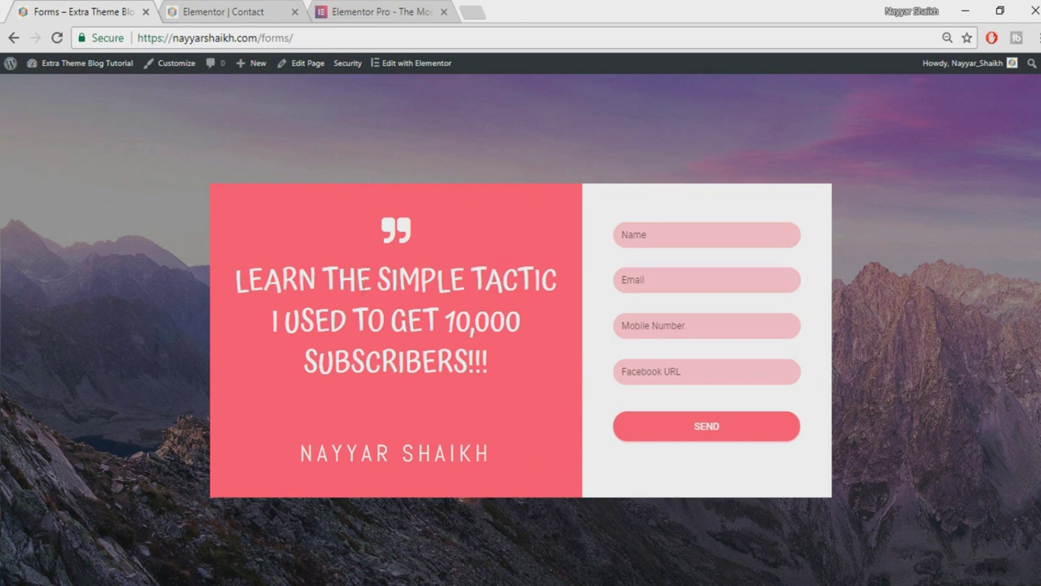
left_click(226, 11)
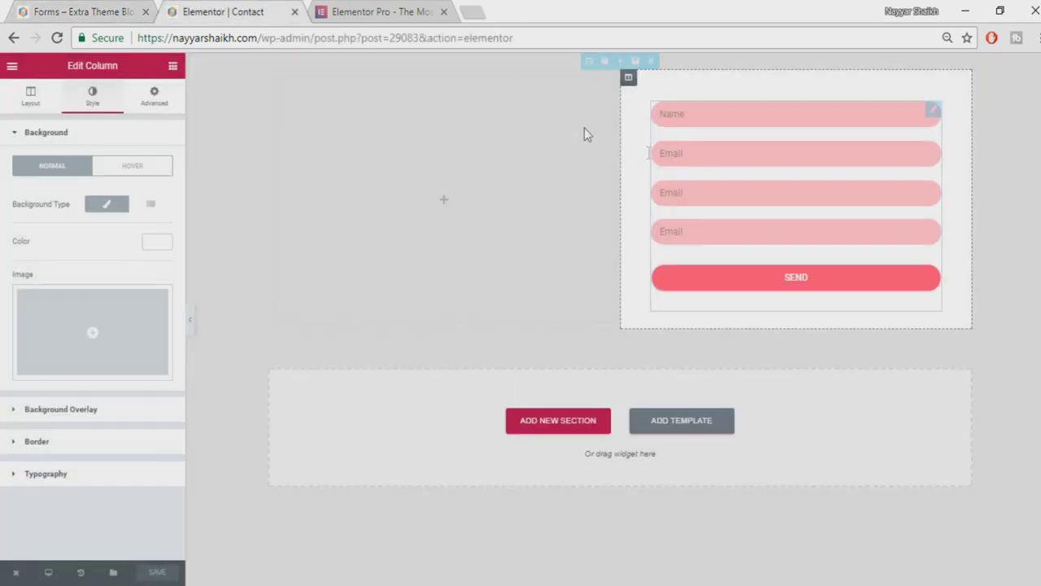
Check the reference form and add an Icon widget to the empty column beside the form
left_click(431, 154)
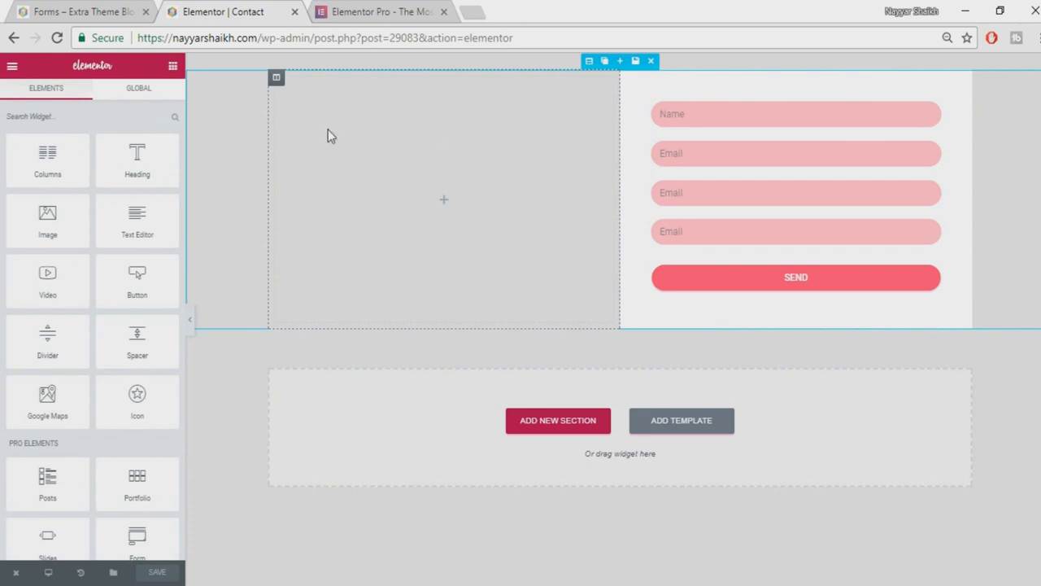
left_click(100, 11)
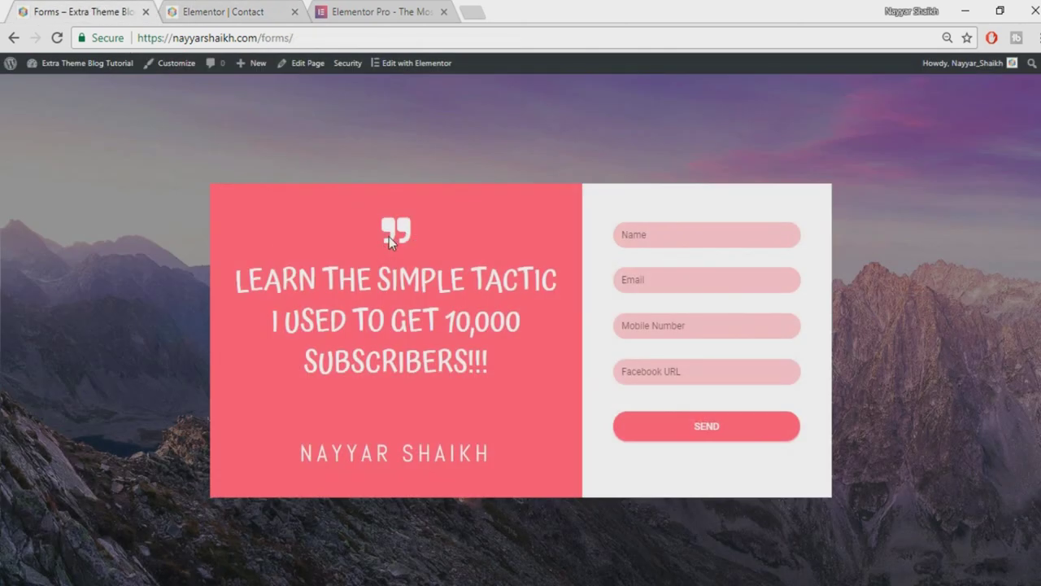
left_click(232, 10)
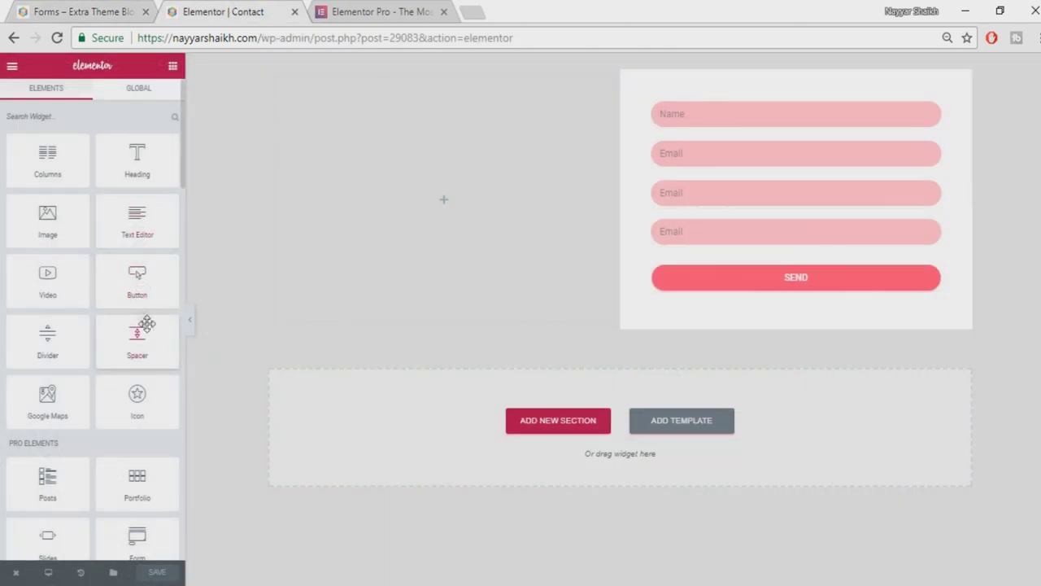
left_click_drag(144, 406, 432, 228)
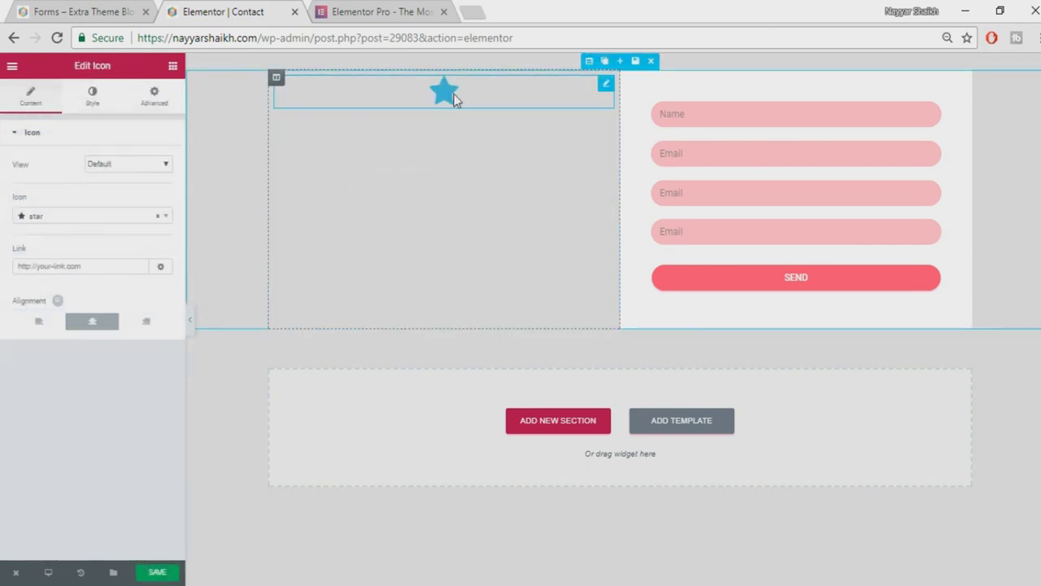
Change the widget's icon to quote-right and compare it with the reference form
left_click(65, 216)
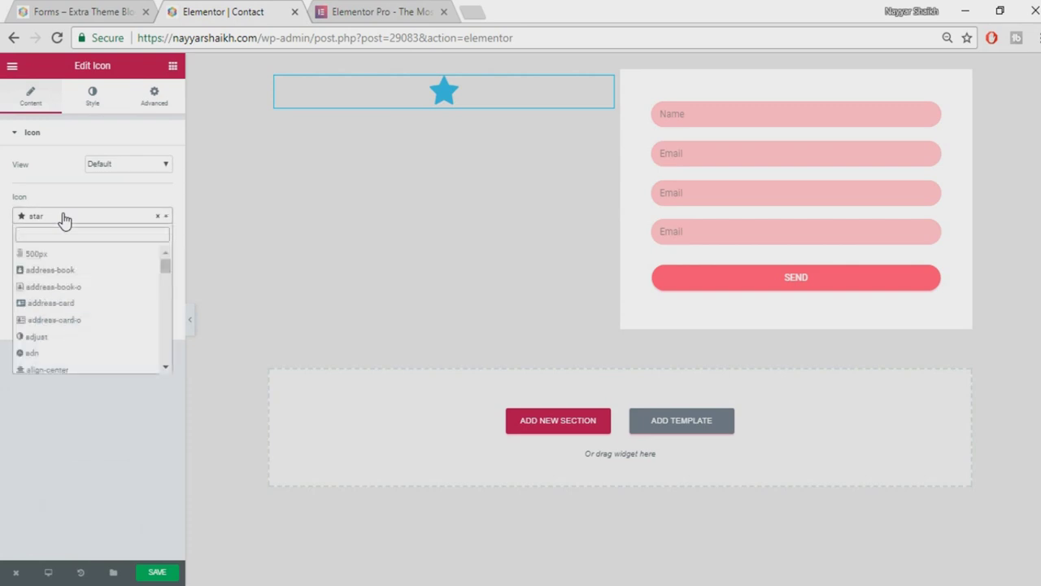
type("quot")
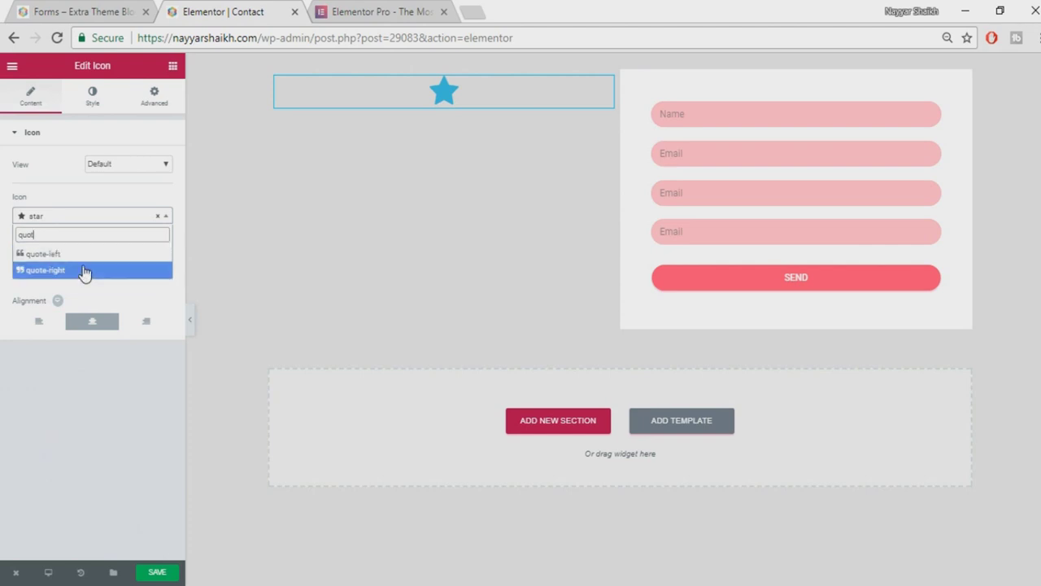
left_click(87, 275)
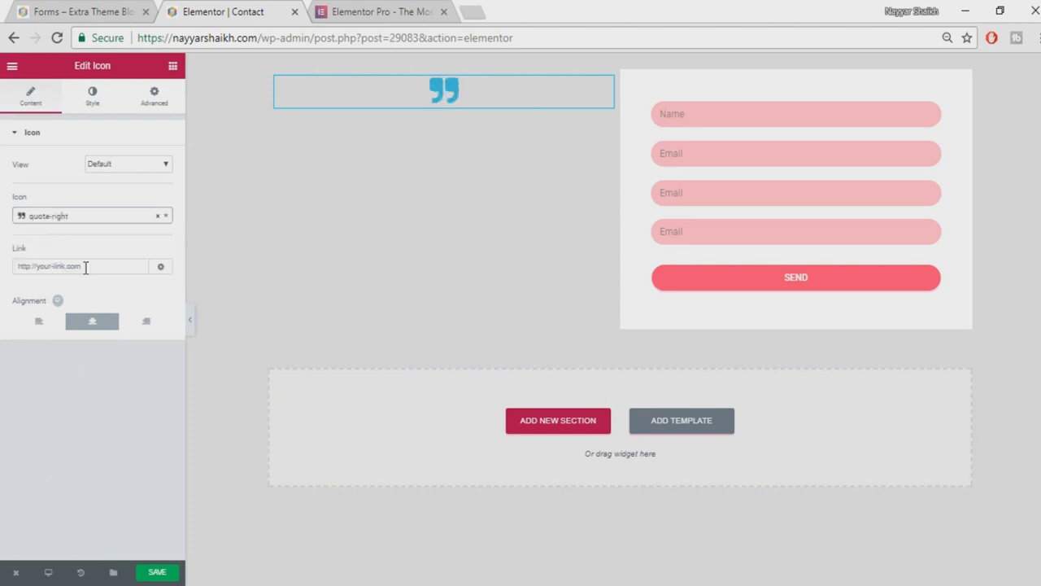
left_click(55, 8)
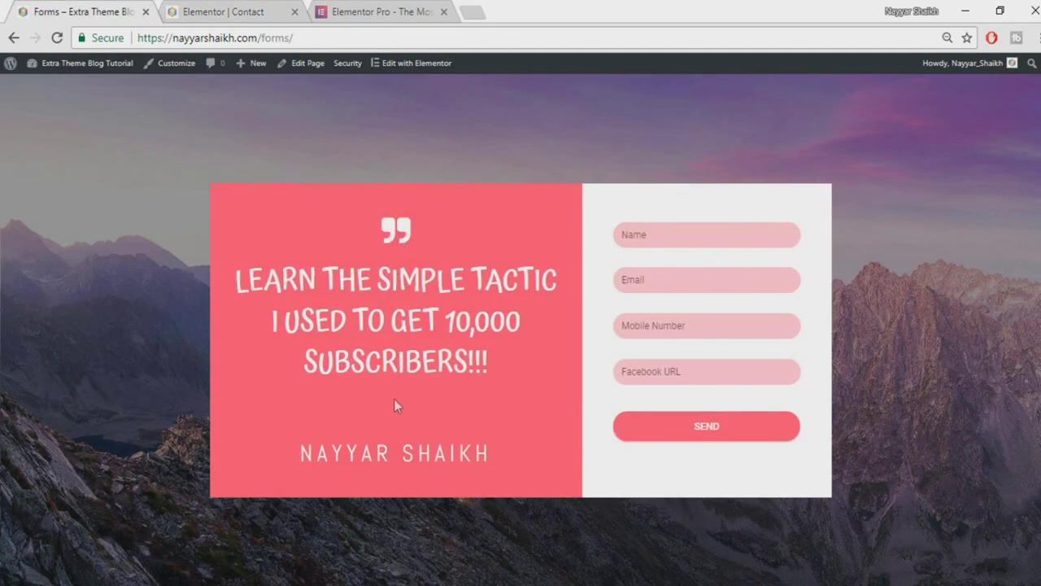
left_click(196, 10)
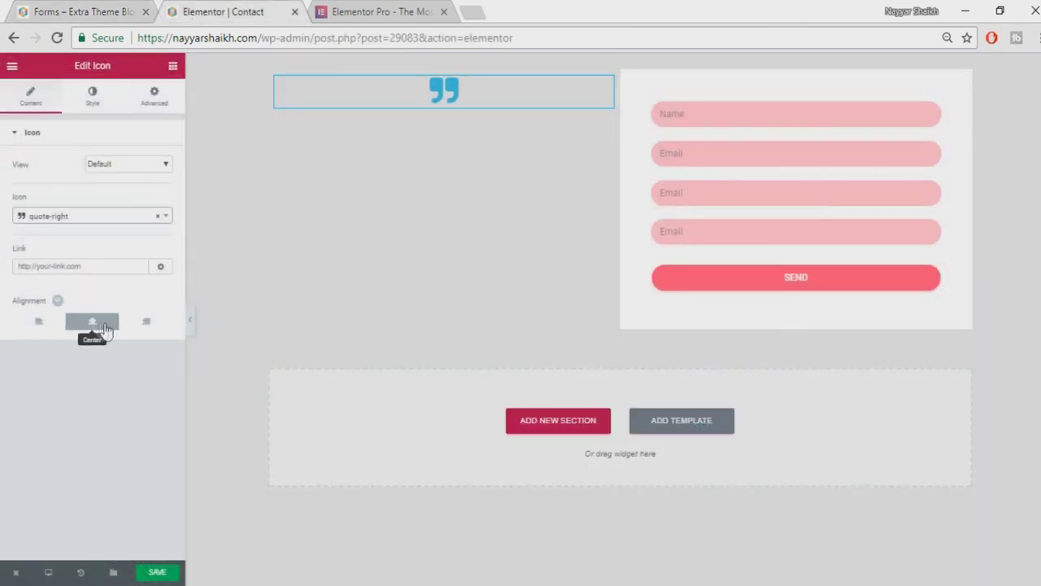
Set the quote icon's primary color to white #ffffff and its size to 69
left_click(104, 104)
left_click(167, 171)
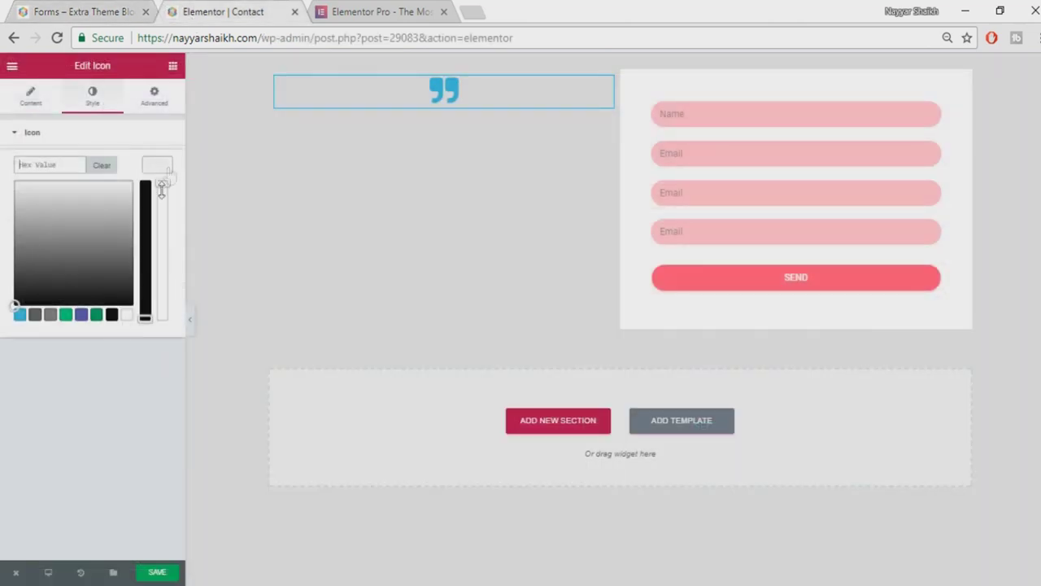
left_click(128, 314)
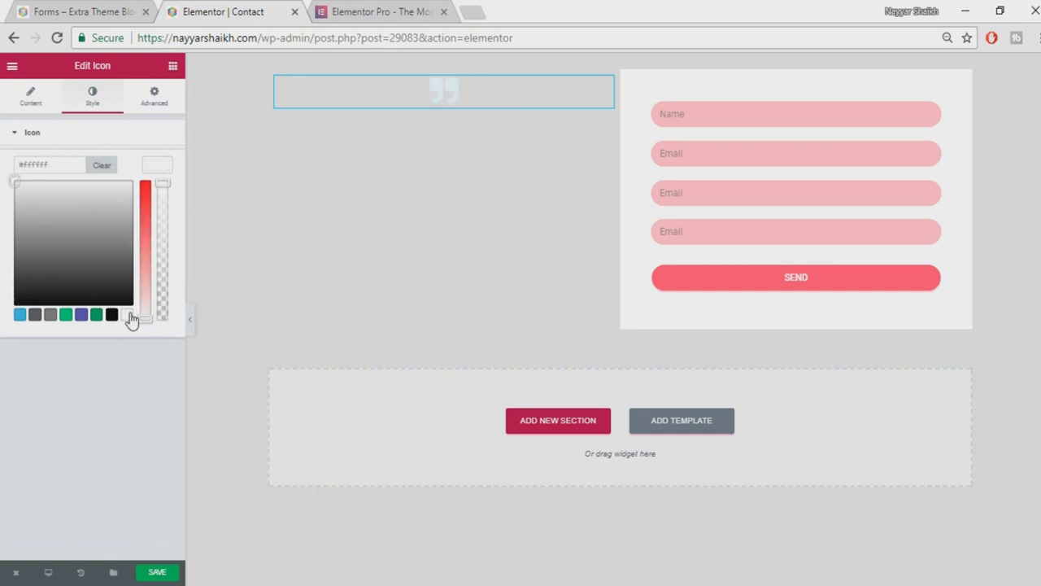
left_click(160, 166)
left_click_drag(14, 221, 35, 226)
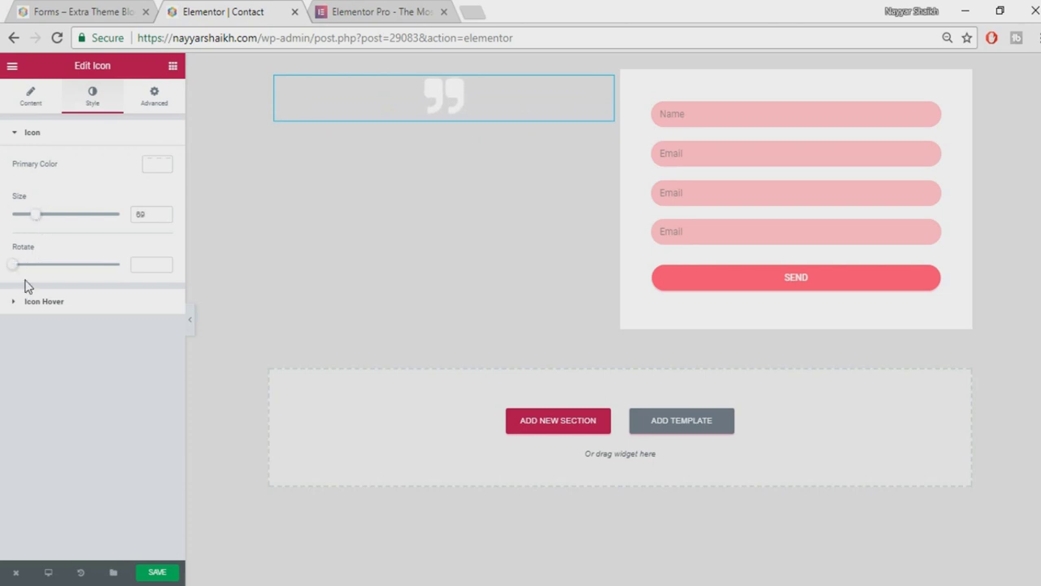
Try black #000000 as the quote icon's hover color, and clear it again
left_click(67, 307)
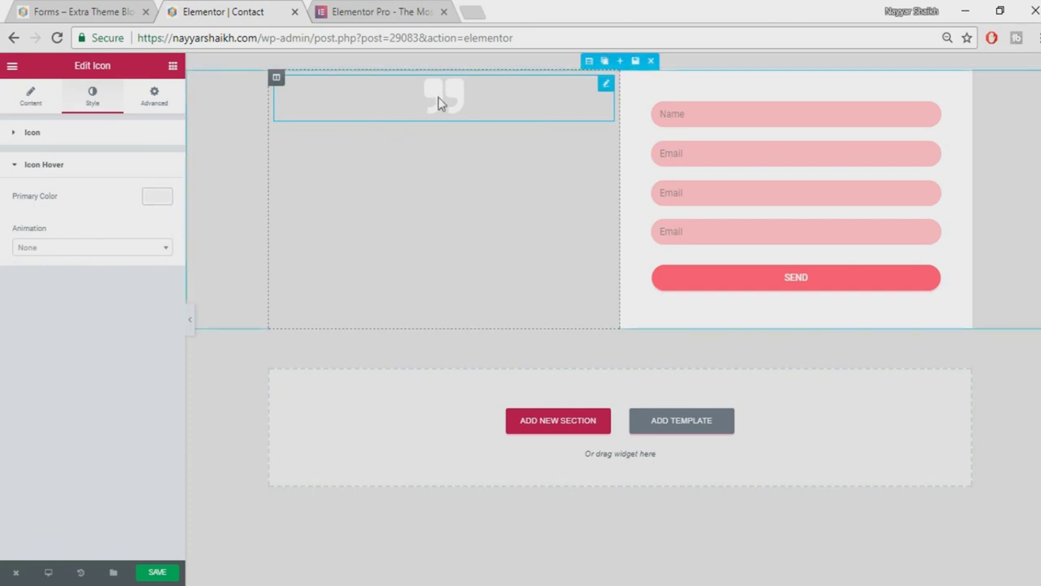
left_click(161, 197)
left_click(113, 348)
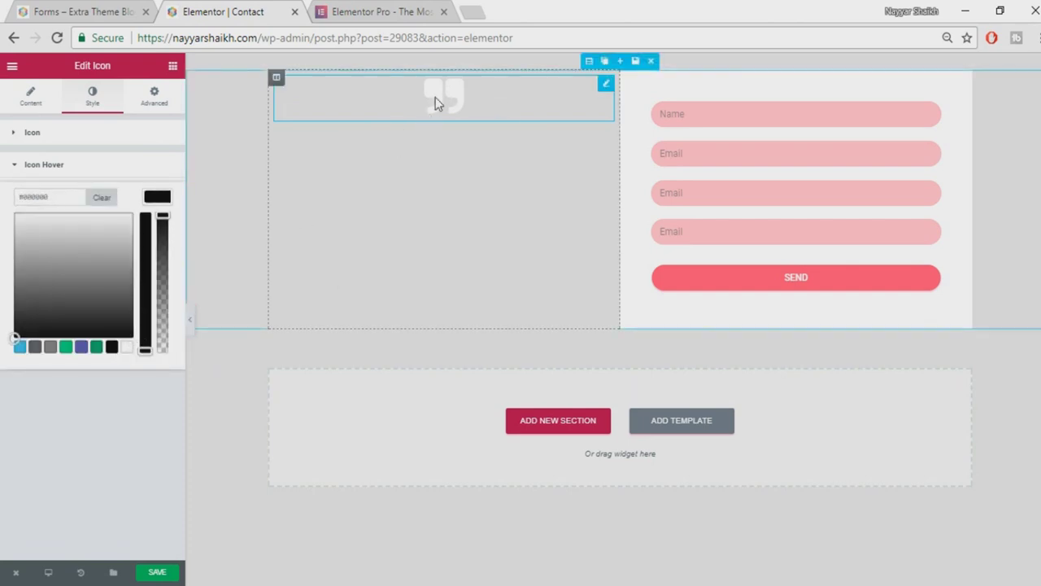
left_click(160, 200)
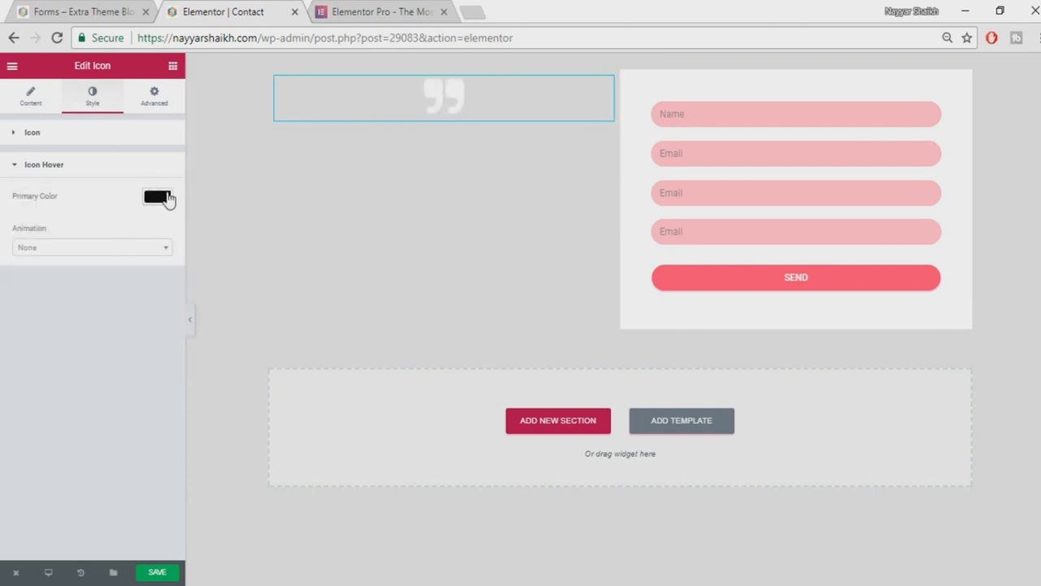
left_click(165, 199)
left_click(102, 198)
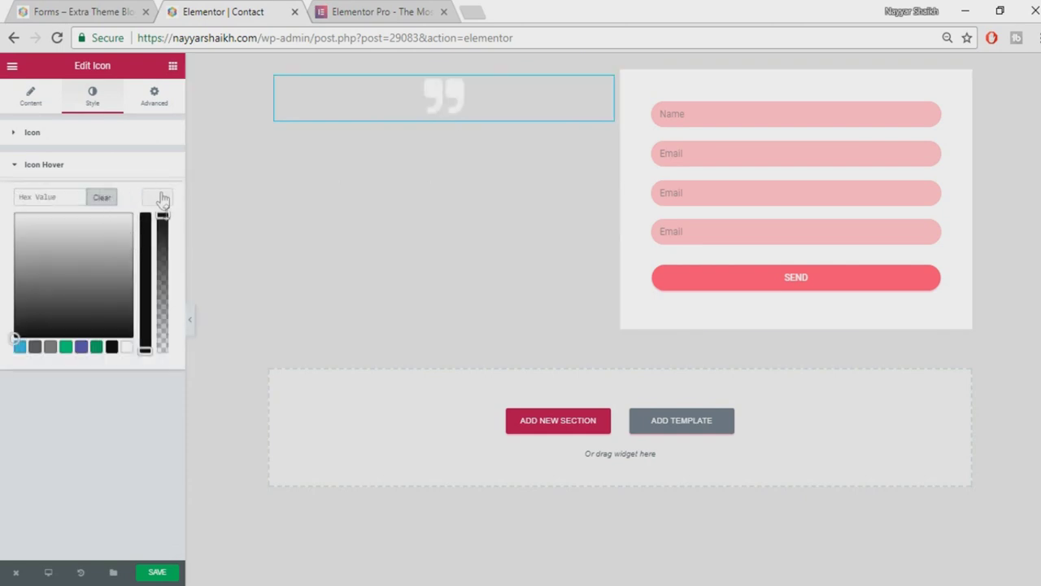
left_click(157, 196)
Set the quote icon's hover animation to Grow
left_click(73, 251)
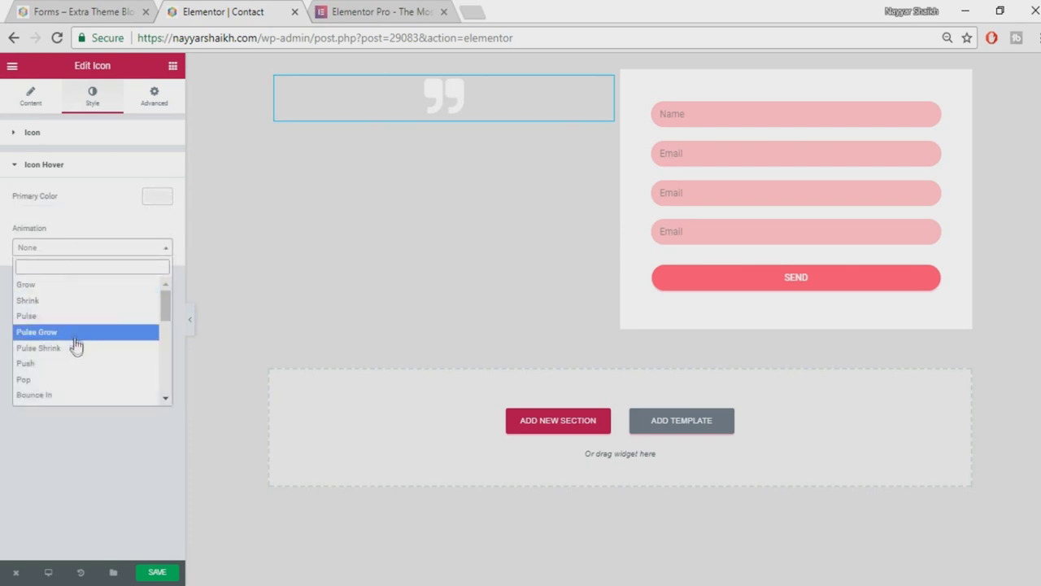
left_click(80, 286)
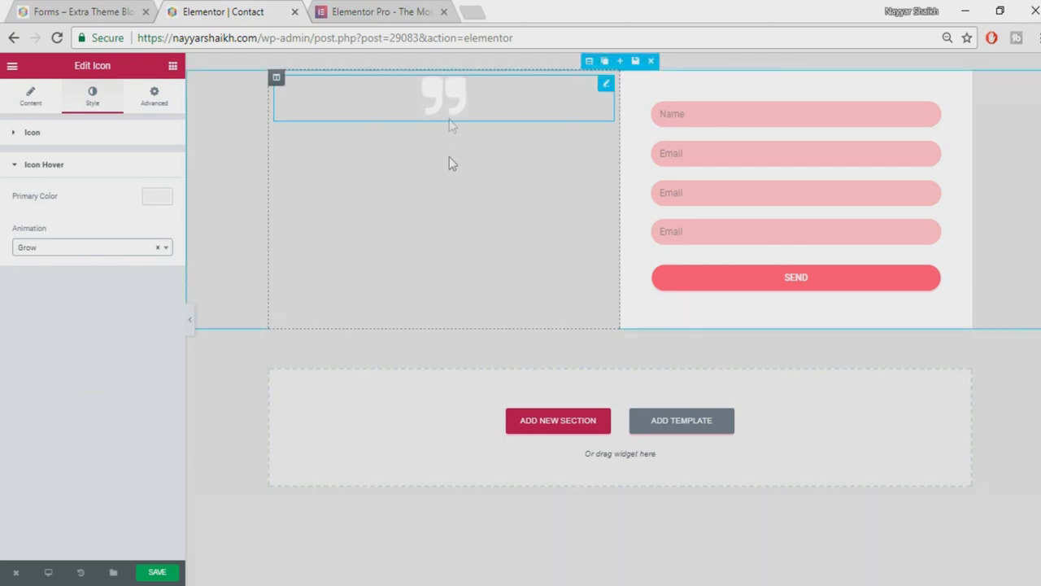
left_click(108, 249)
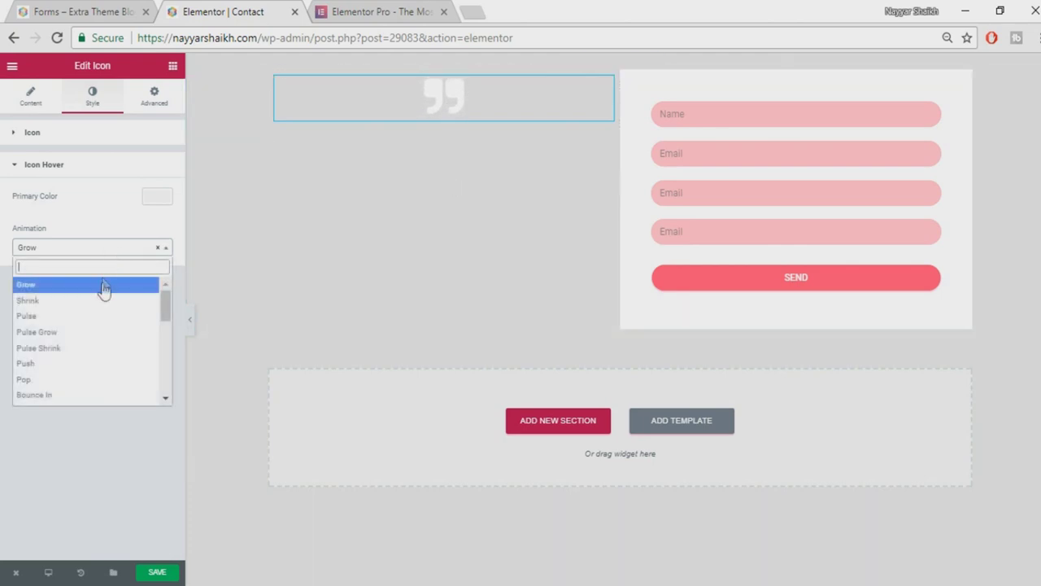
left_click(85, 214)
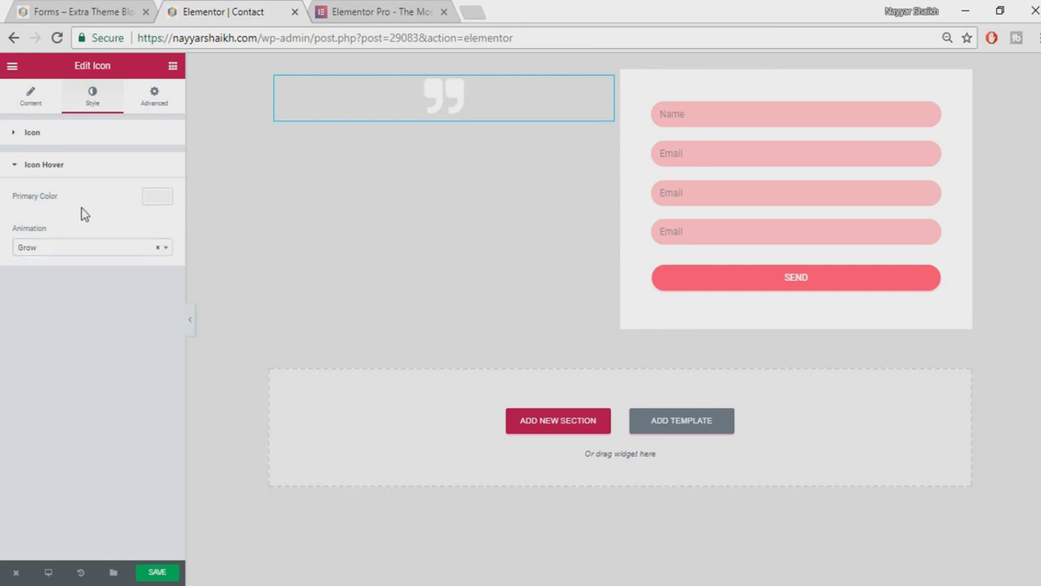
left_click(95, 167)
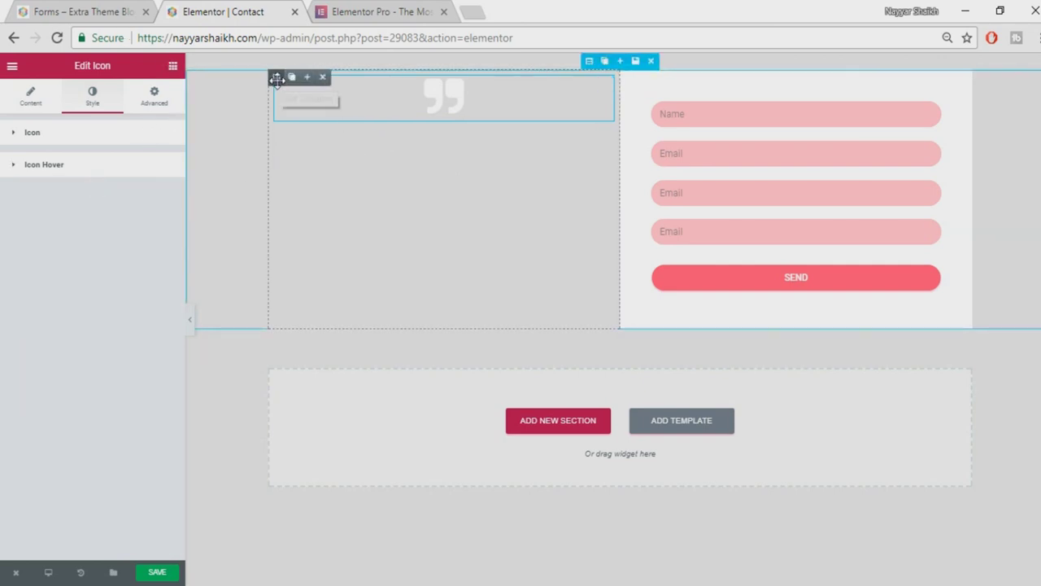
Check the reference form and give the quote icon's column a classic background in #ea5474
left_click(137, 12)
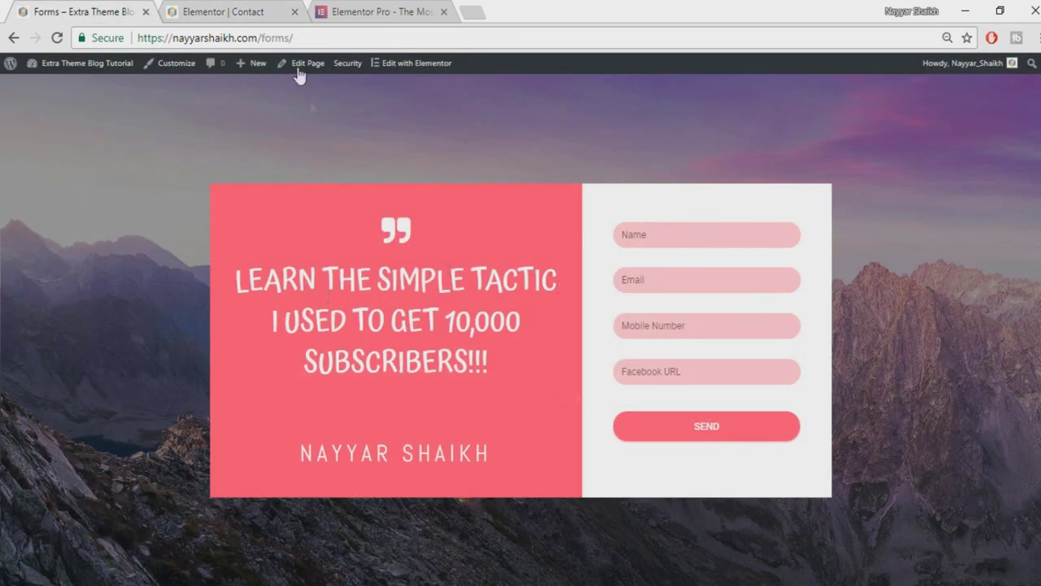
left_click(267, 8)
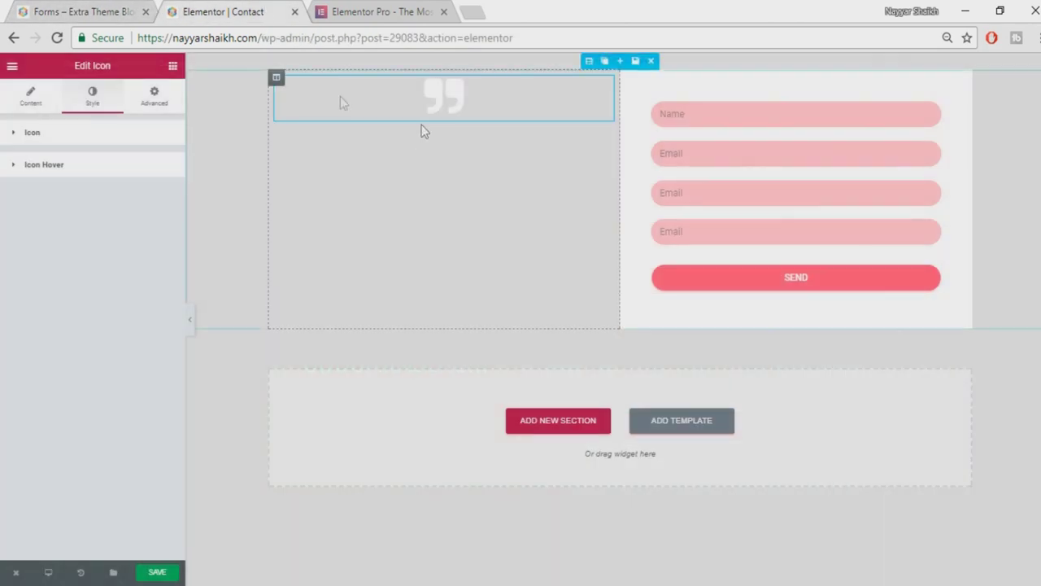
left_click(276, 76)
left_click(154, 97)
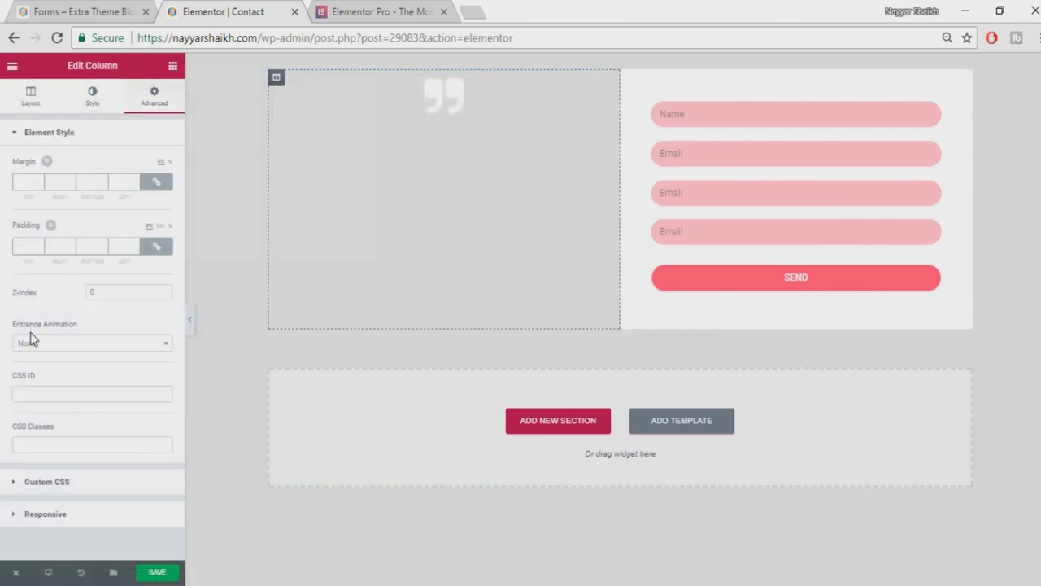
left_click(95, 102)
left_click(109, 210)
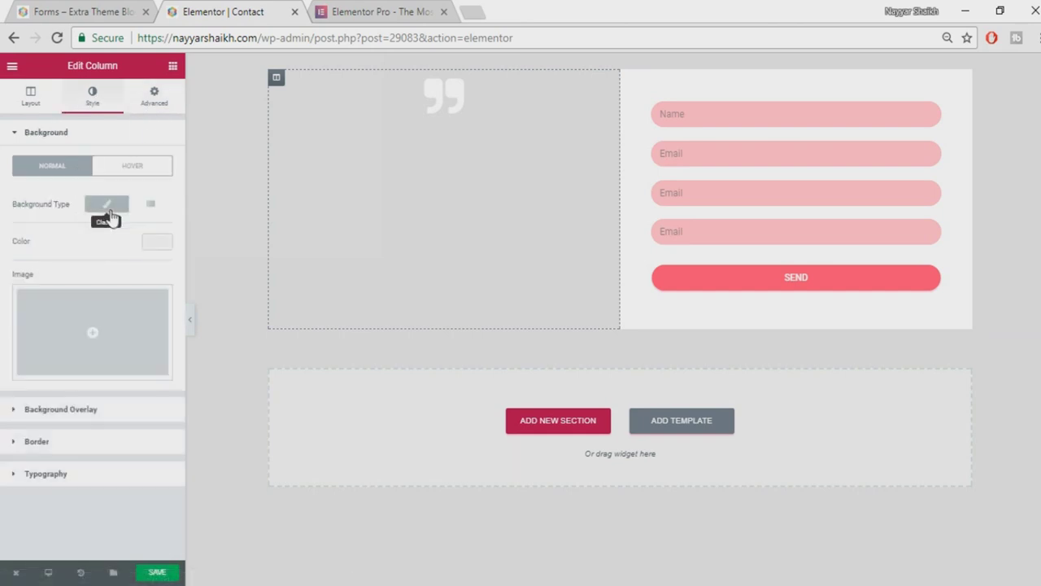
left_click(154, 240)
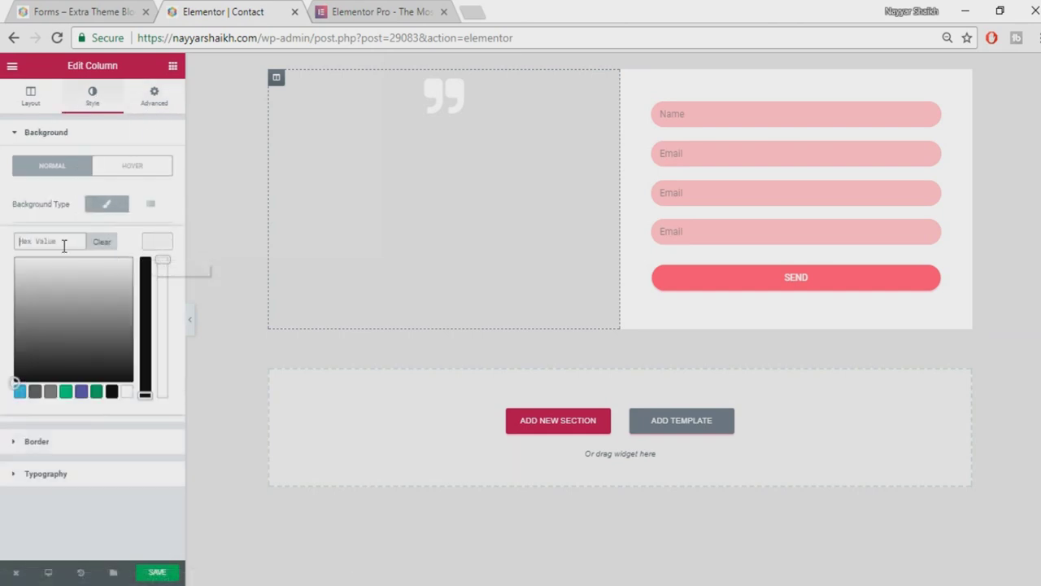
type("#ea5474")
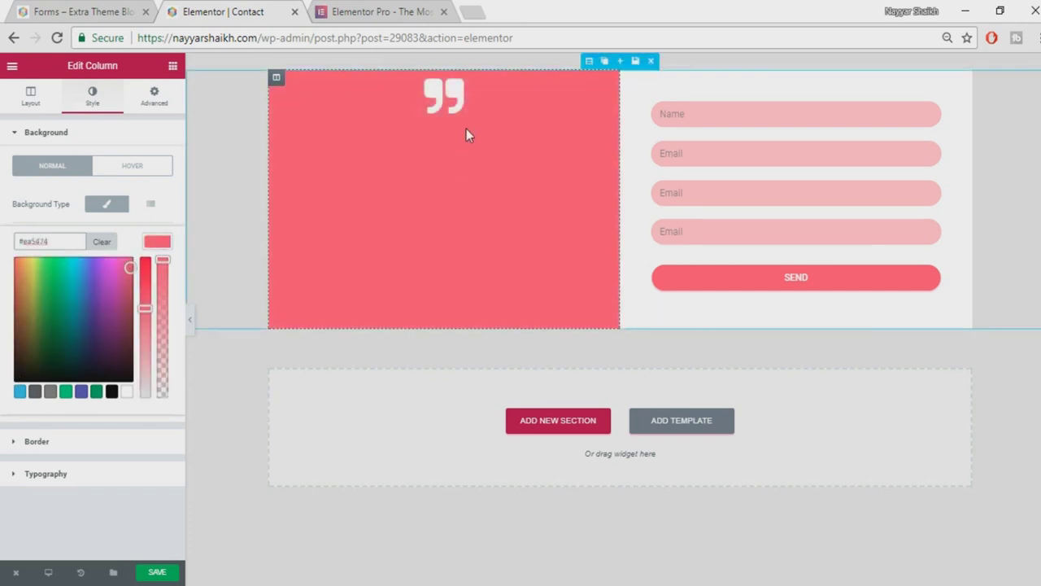
Set the padding of the quote icon's column to 20 on all sides
left_click(155, 96)
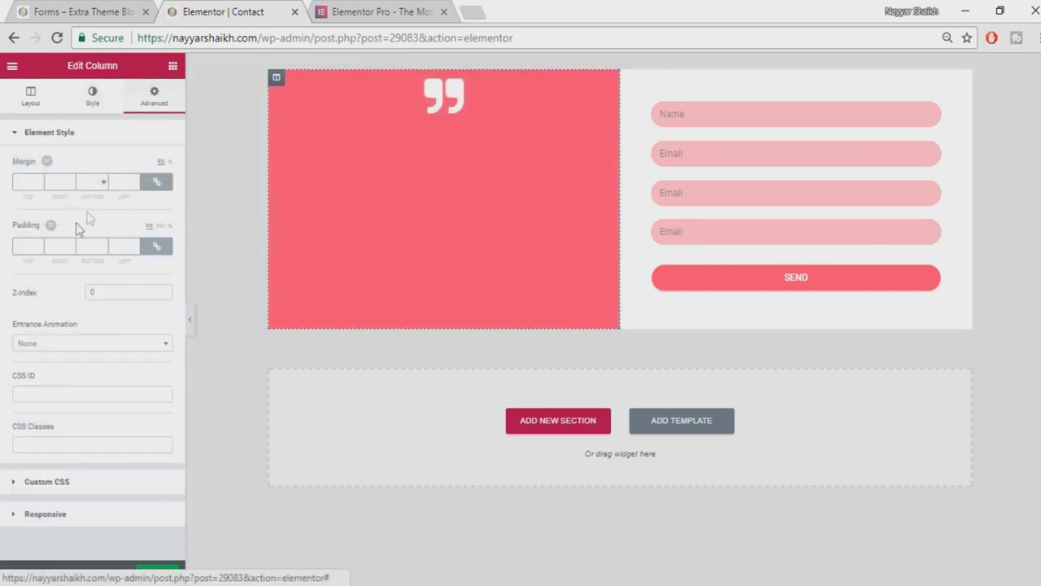
left_click(24, 246)
type("20")
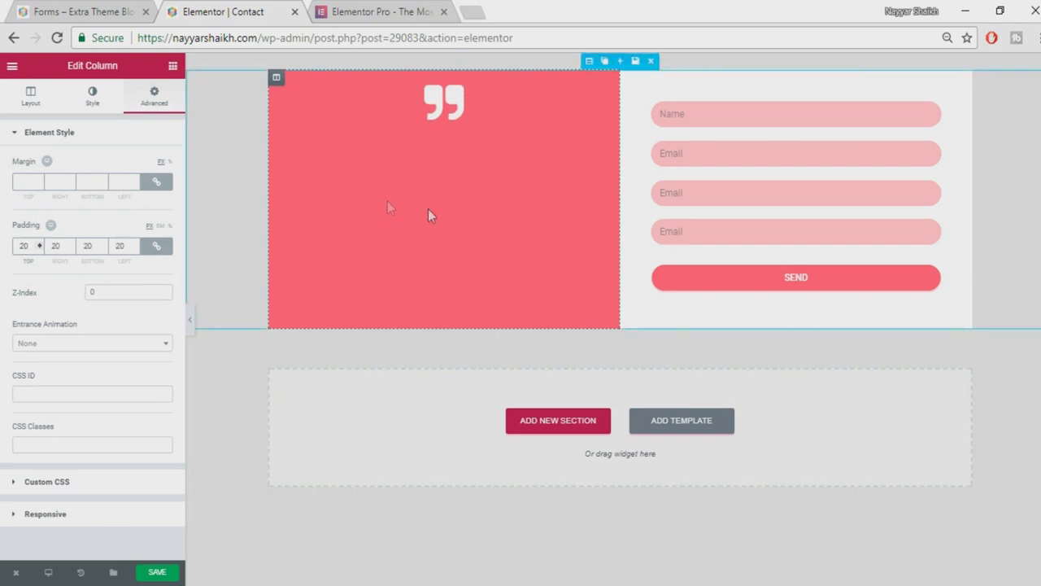
Check the reference form's proportions and widen the pink column, narrowing the form's column accordingly
left_click(81, 11)
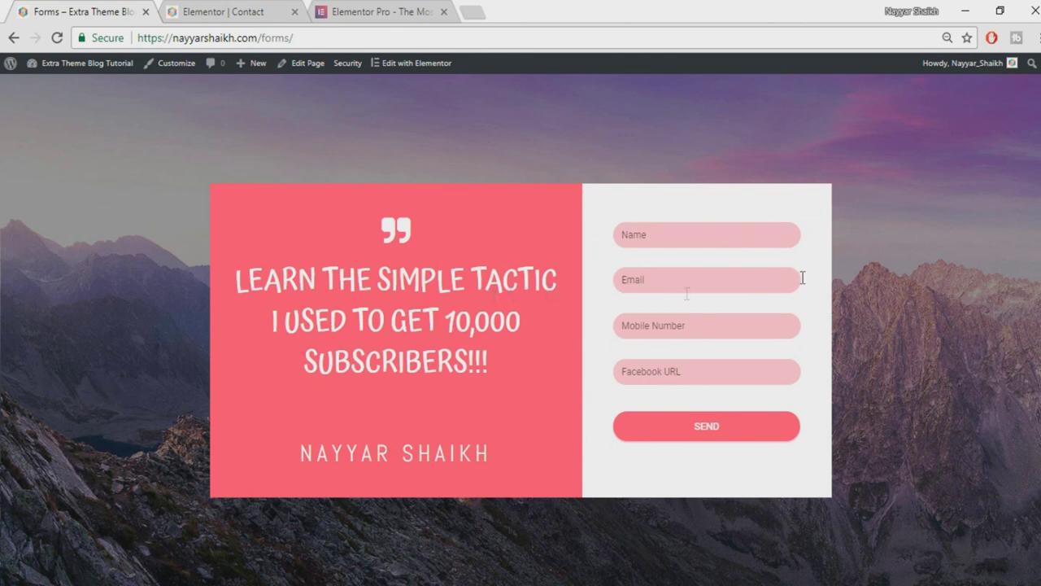
left_click(244, 11)
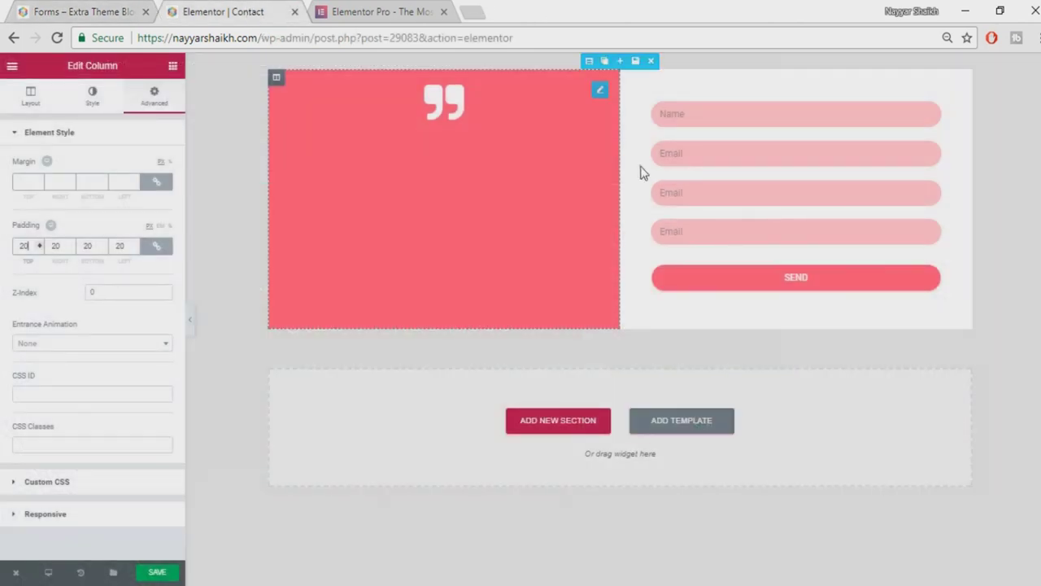
left_click_drag(622, 169, 717, 180)
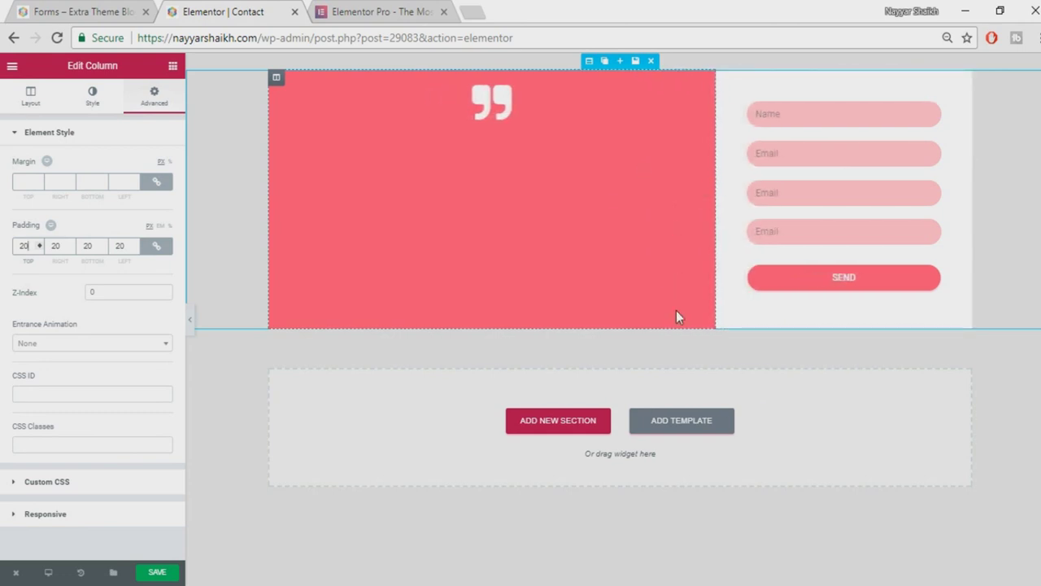
Save the page and copy the "LEARN THE SIMPLE TACTIC" heading text from the reference form
left_click(146, 573)
left_click(82, 11)
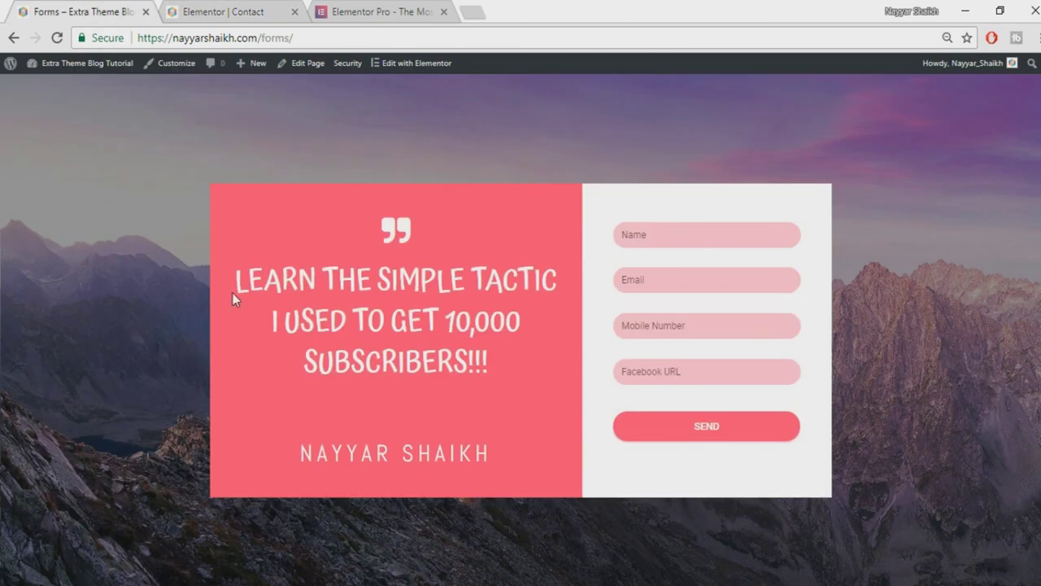
mouse_move(235, 277)
left_mouse_down()
mouse_move(525, 325)
mouse_move(484, 362)
mouse_move(247, 276)
left_mouse_up()
left_click(460, 355)
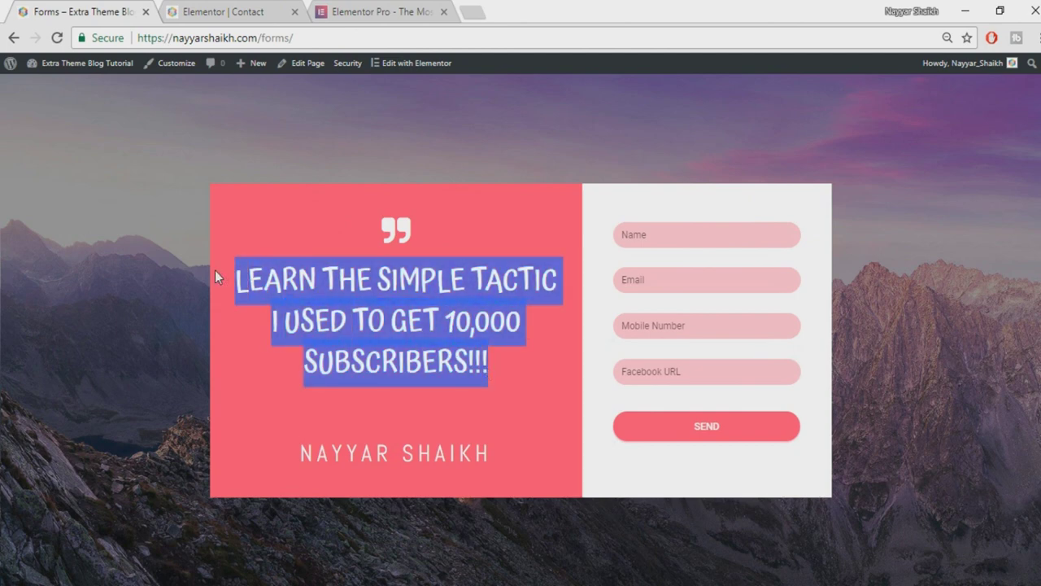
left_click(232, 11)
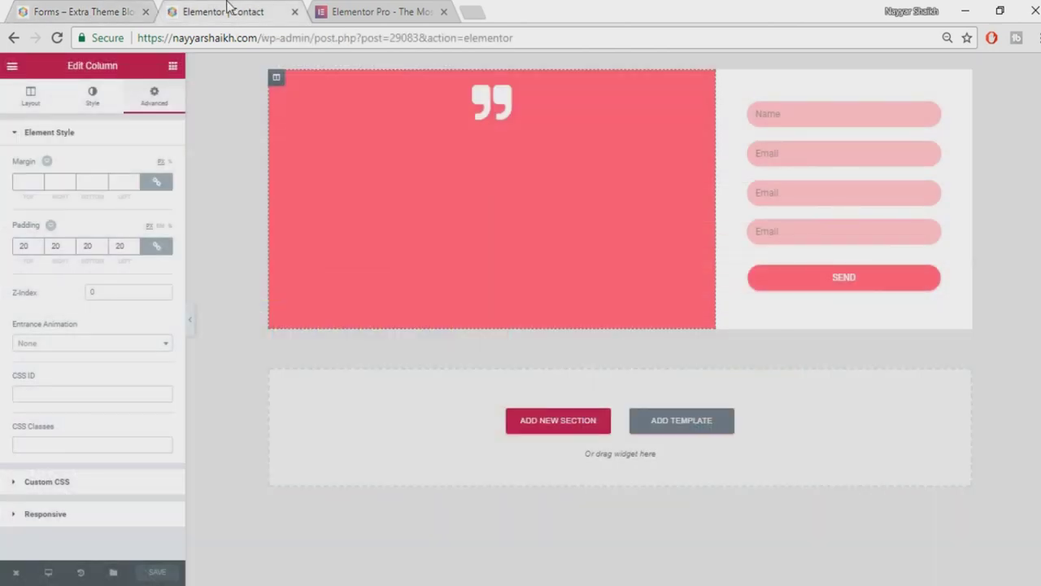
Add a centred heading below the quote icon reading "LEARN THE SIMPLE TACTIC I USED TO GET 10,000 SUBSCRIBERS!!!"
left_click(173, 66)
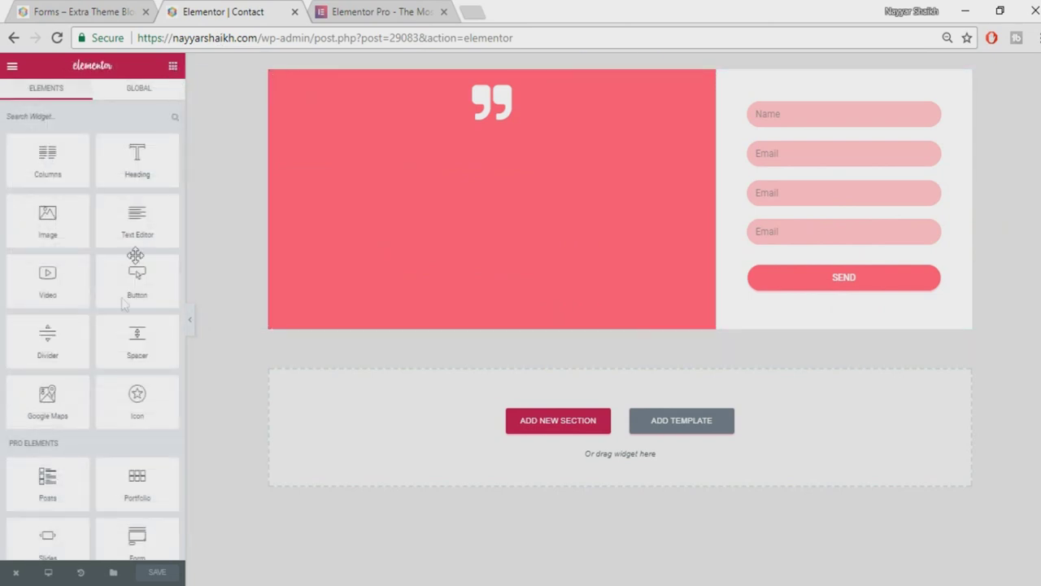
left_click_drag(138, 159, 517, 124)
triple_click(76, 181)
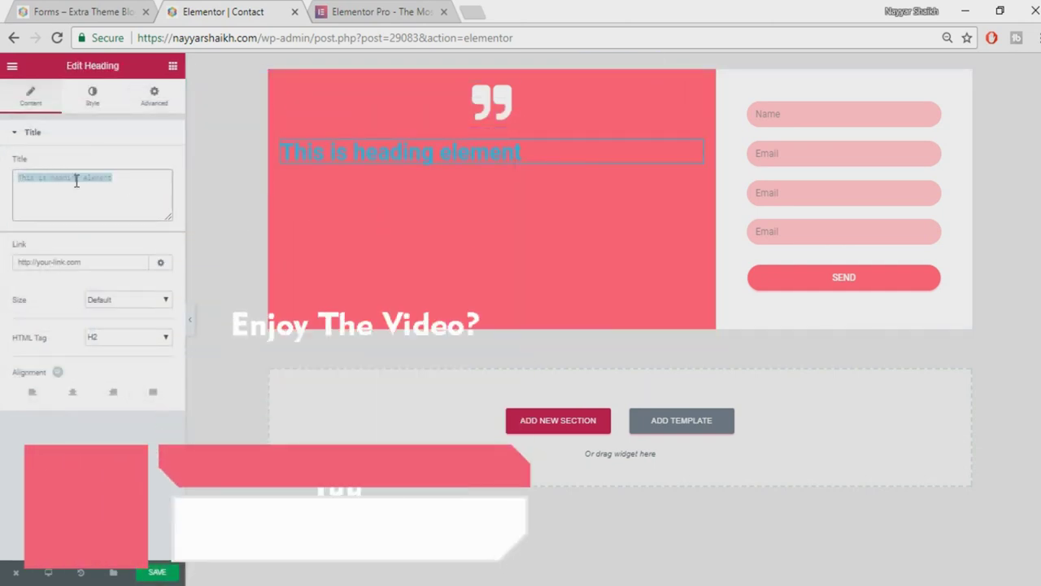
type("LEARN THE SIMPLE TACTIC I USED TO GET 10,000 SUBSCRIBERS!!!")
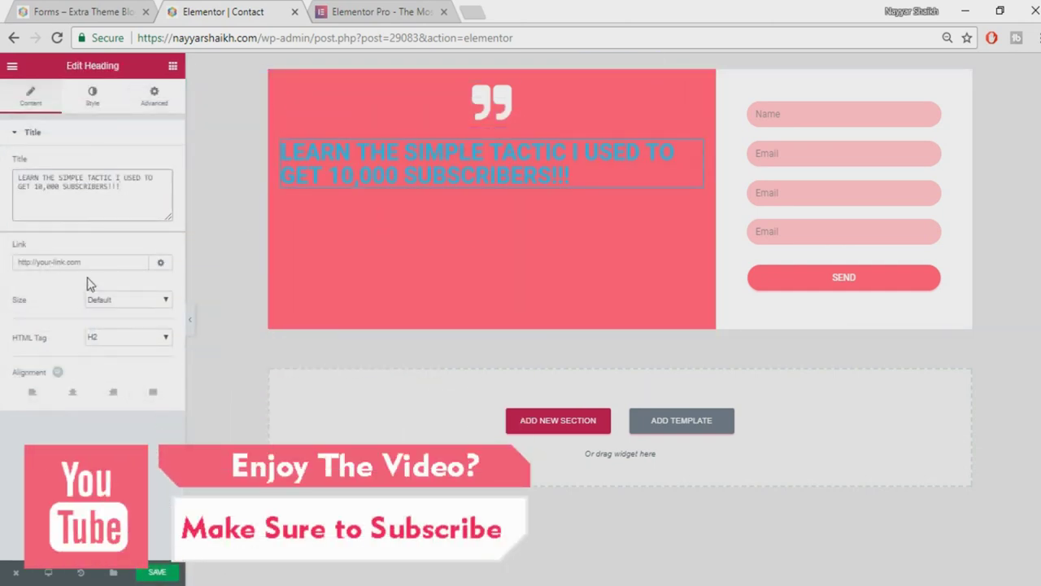
left_click(72, 393)
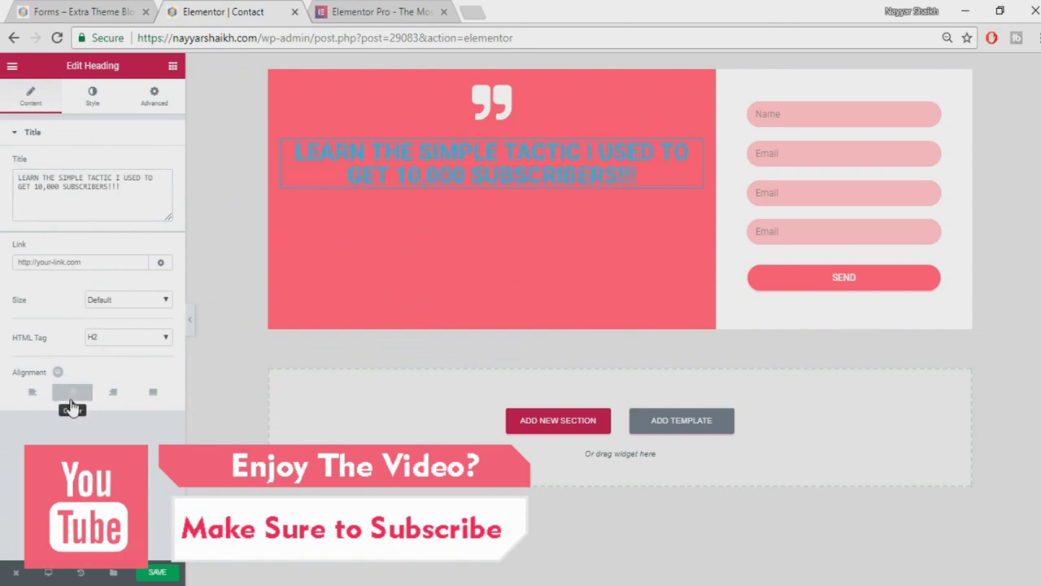
Colour the heading below the quote icon white and enable its custom typography
left_click(93, 96)
left_click(158, 172)
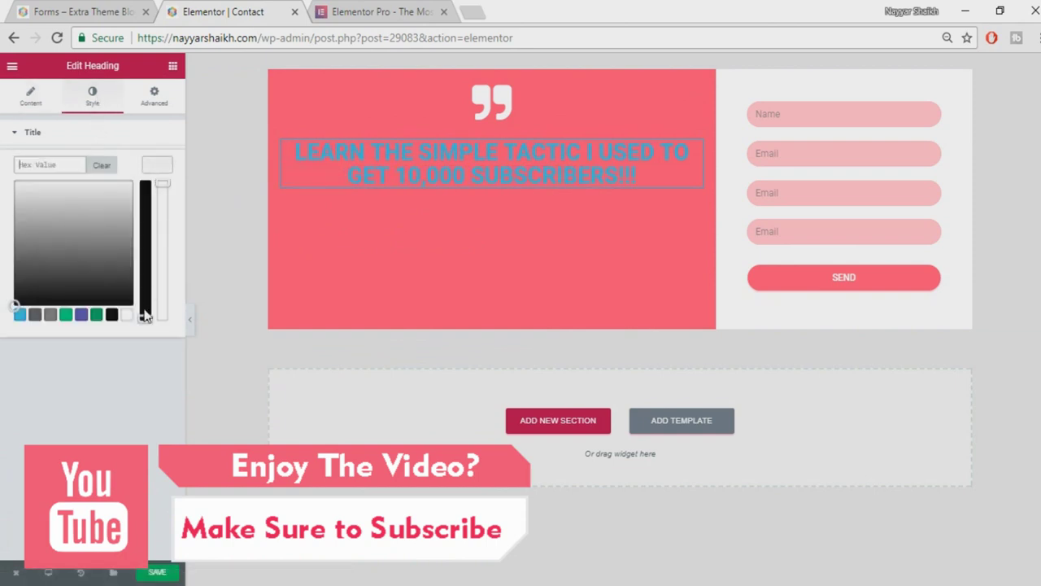
left_click(126, 315)
left_click(170, 166)
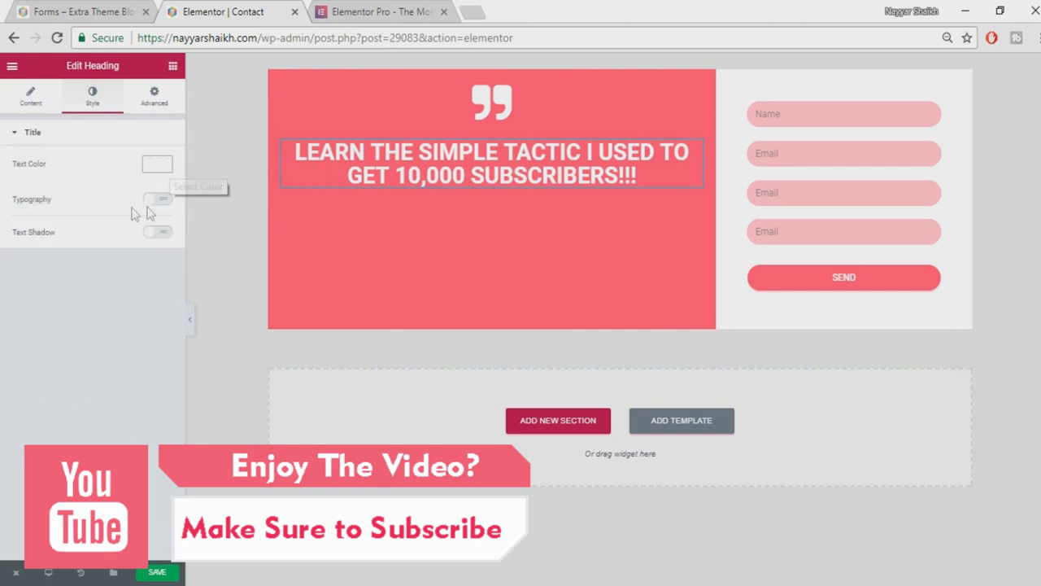
left_click(157, 200)
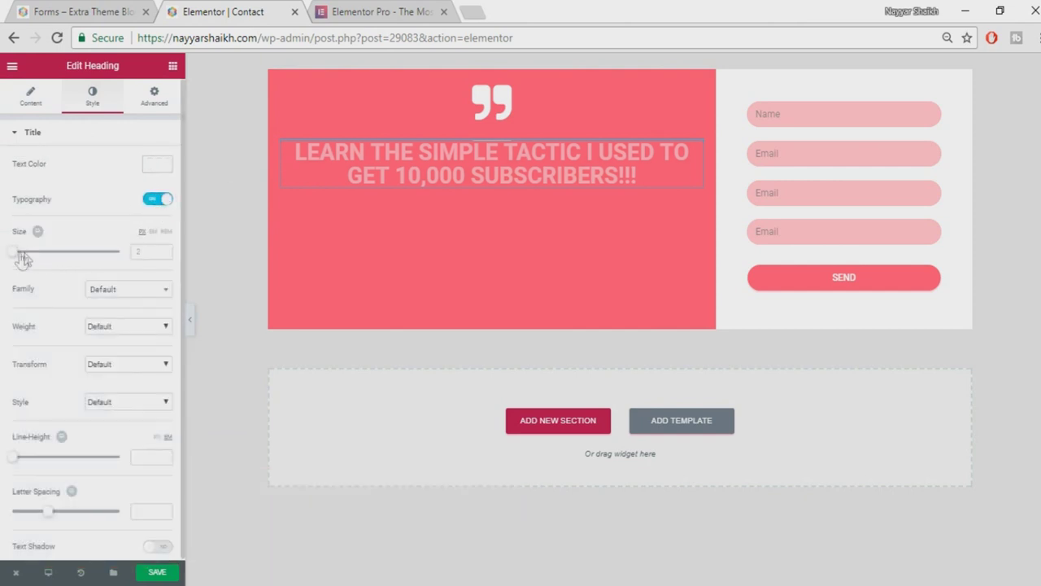
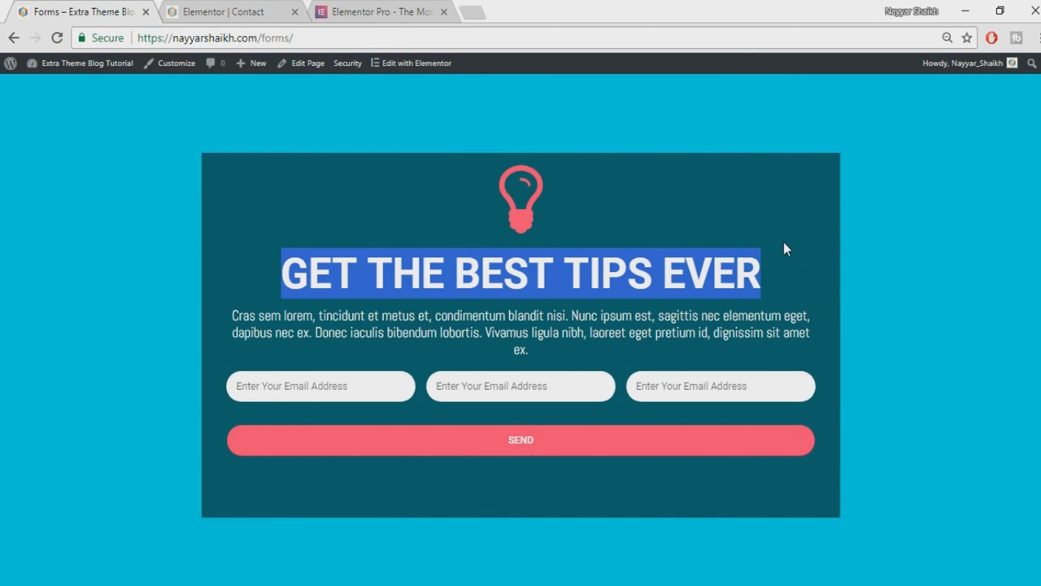
Return to the Contact page editor and add a centred heading below the light bulb icon reading "GET THE BEST TIPS EVER"
left_click(244, 11)
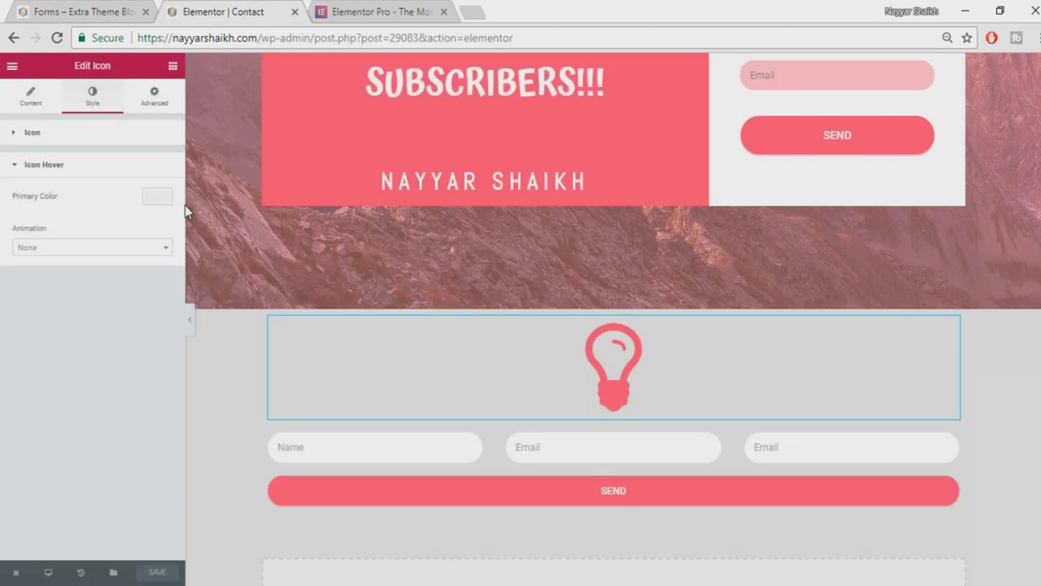
left_click(173, 65)
left_click_drag(154, 176, 611, 407)
left_click(163, 177)
key("ctrl+a")
type("GET THE BEST TIPS EVER")
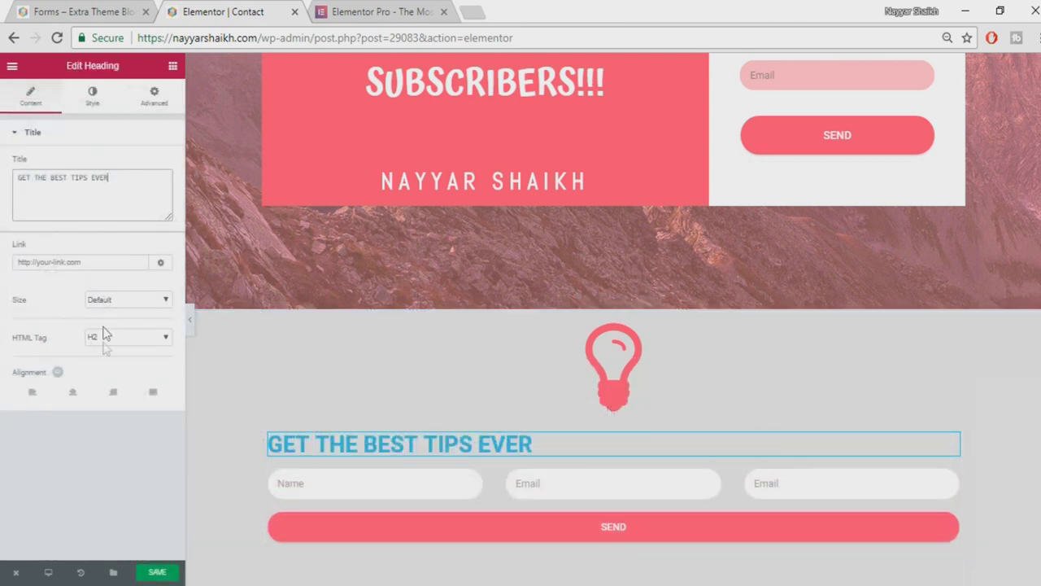
left_click(73, 392)
Colour the "GET THE BEST TIPS EVER" heading white and set its font size to 81 px
left_click(85, 100)
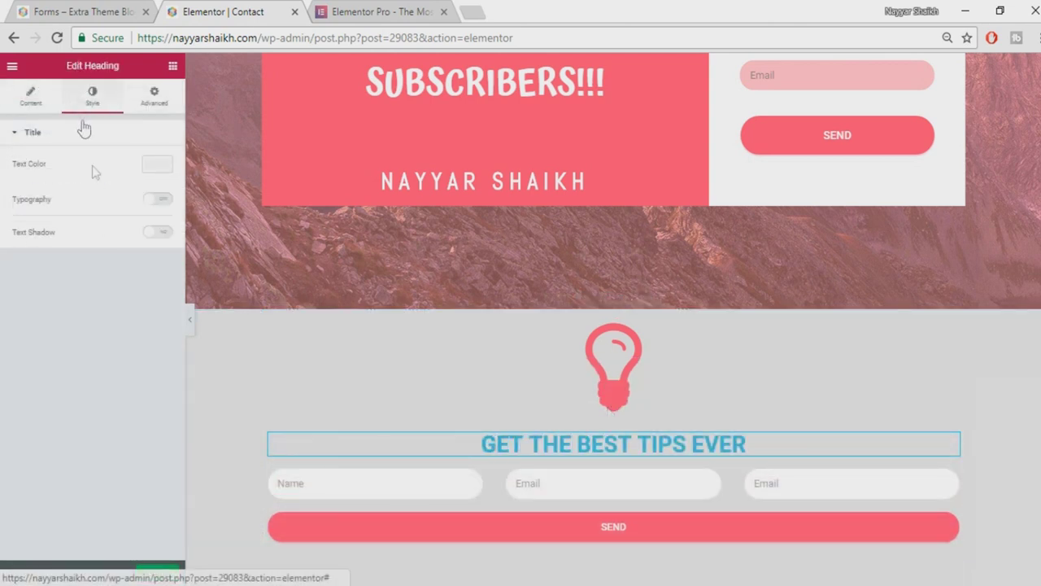
left_click(165, 170)
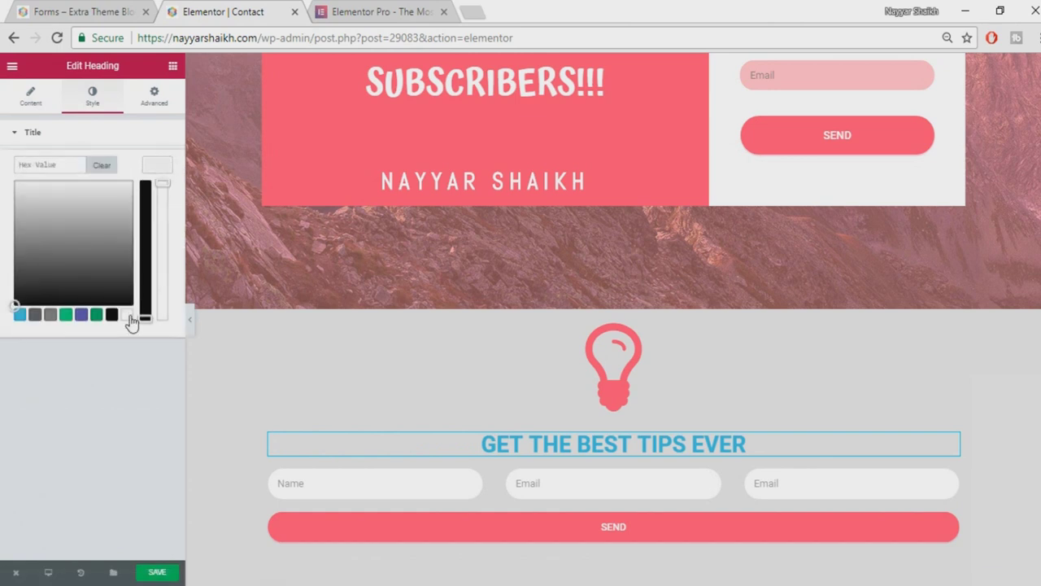
left_click(127, 314)
left_click(161, 167)
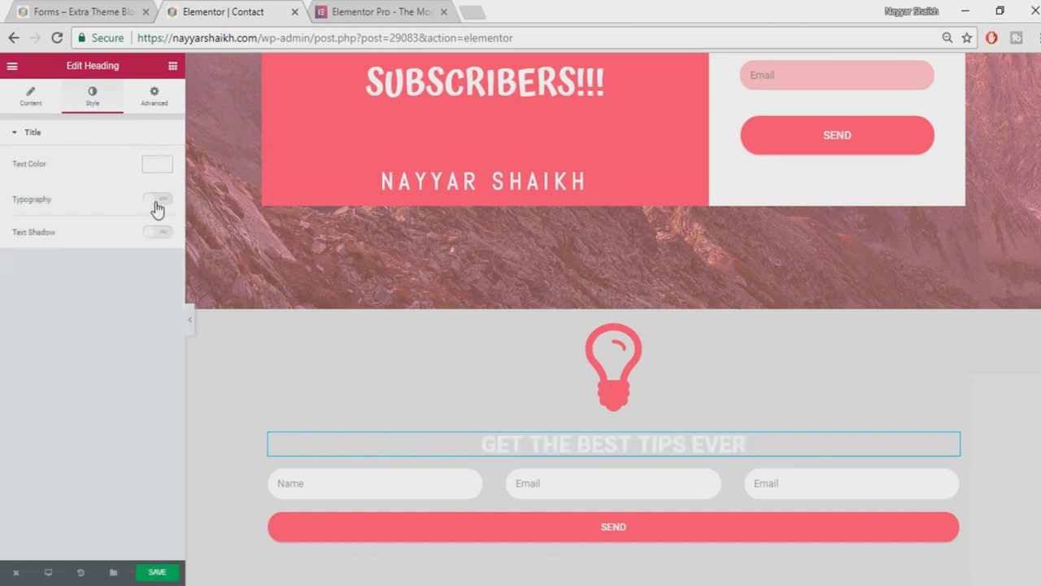
left_click(156, 201)
left_click(157, 201)
left_click(156, 201)
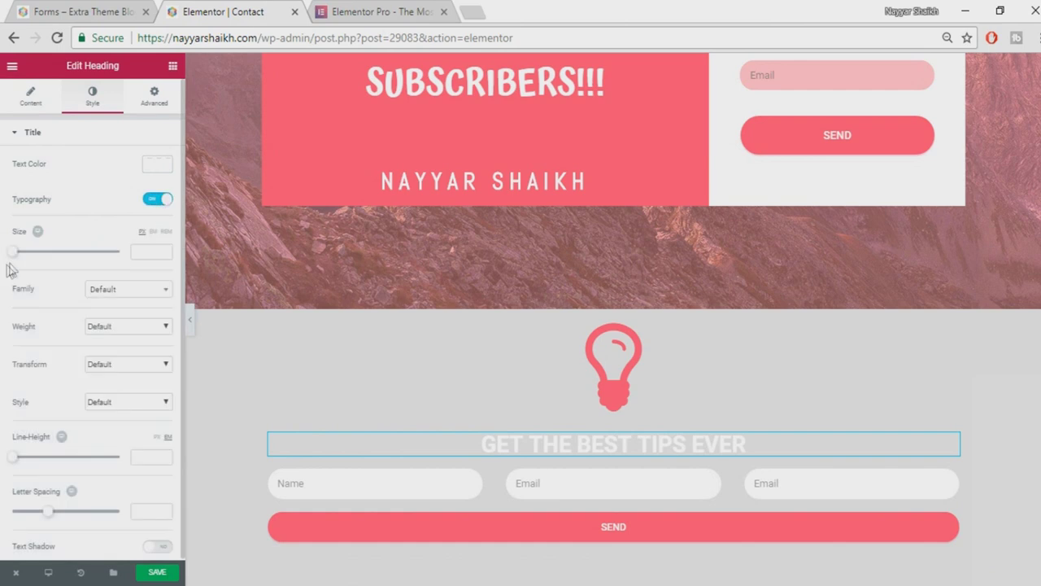
left_click_drag(23, 255, 58, 262)
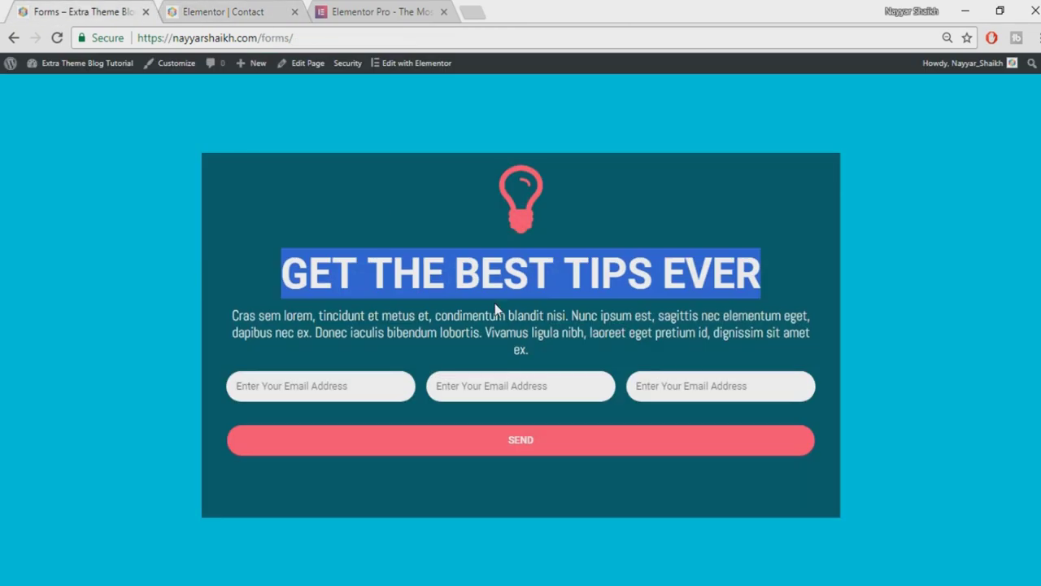
Copy the "Cras sem lorem" paragraph from the reference form and return to the Contact page editor
left_click(494, 303)
left_click_drag(232, 315, 840, 347)
key("ctrl+c")
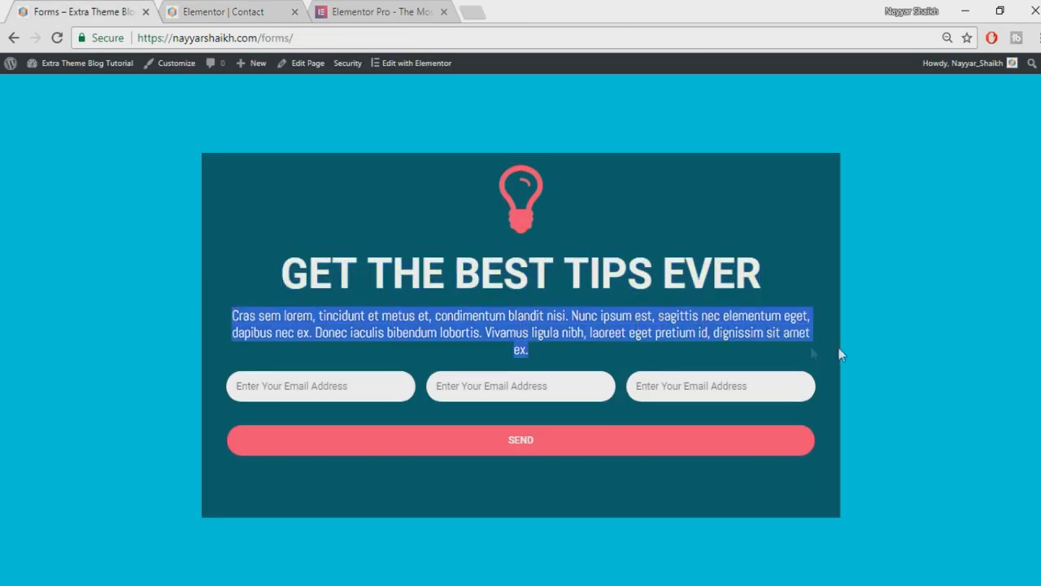
left_click(286, 10)
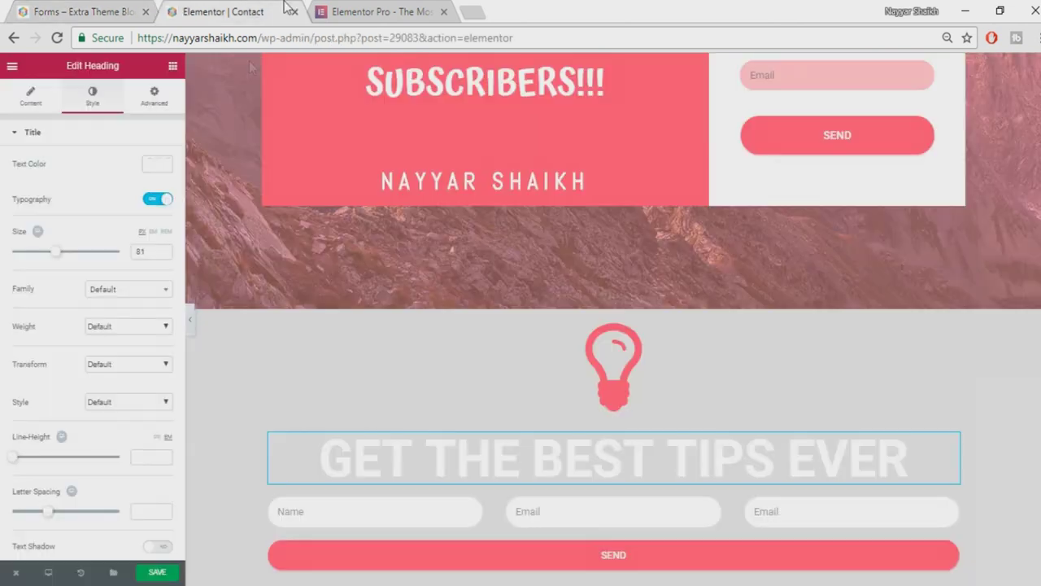
Add a second heading above the form fields, replace its text with the copied "Cras sem lorem" paragraph and centre it
left_click(172, 66)
left_click_drag(137, 159, 584, 488)
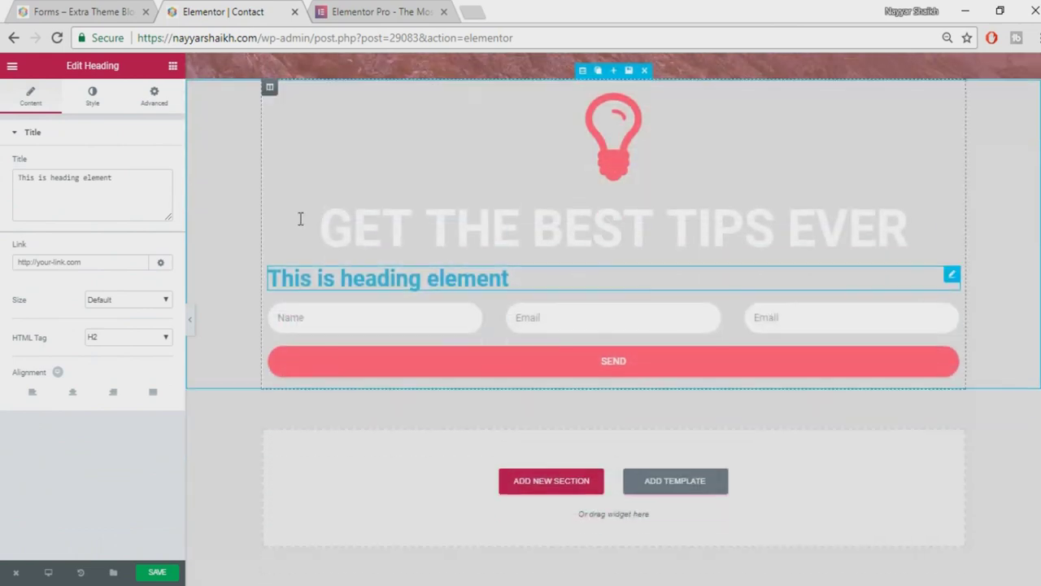
triple_click(65, 177)
key("ctrl+v")
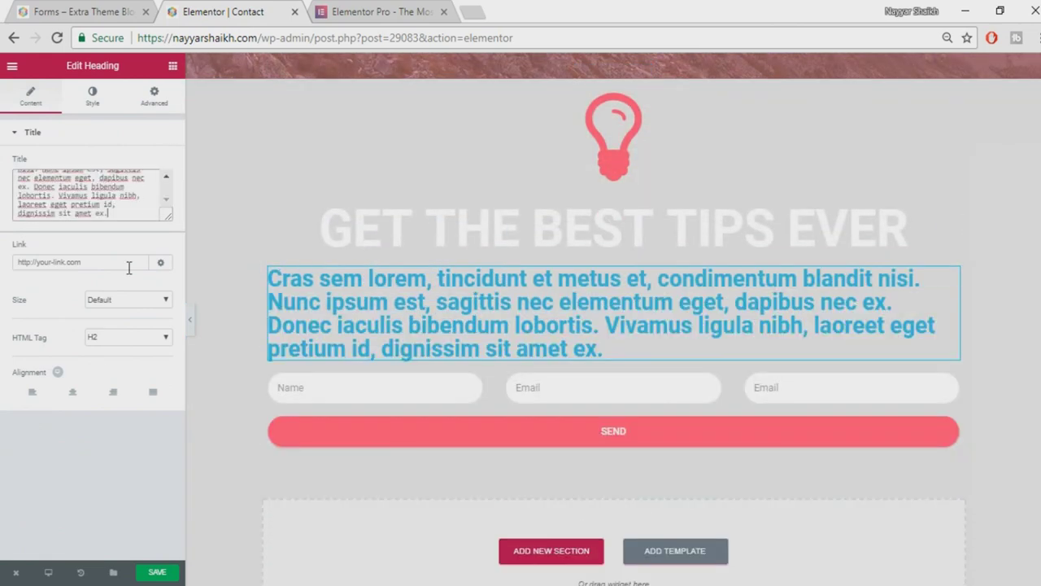
left_click(77, 392)
Colour the paragraph heading white and set its font size to 24 px
left_click(92, 96)
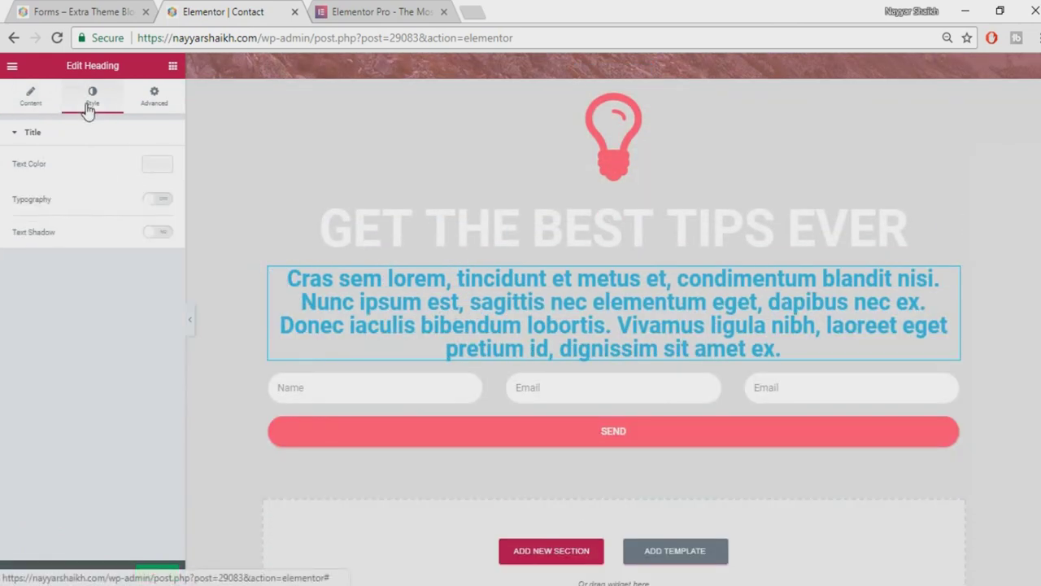
left_click(157, 162)
left_click(127, 314)
left_click(157, 167)
left_click(156, 200)
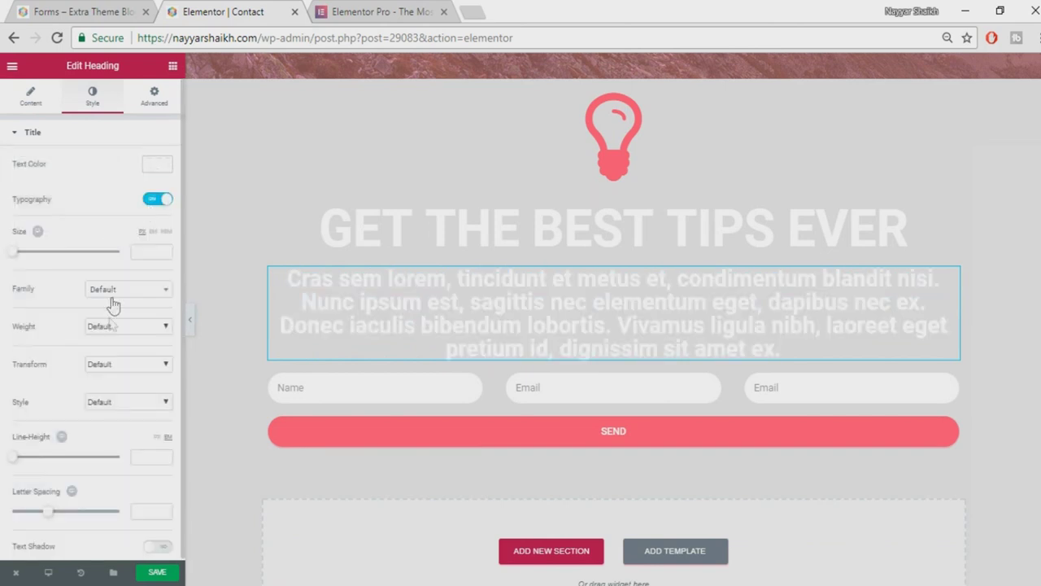
left_click_drag(18, 260, 27, 262)
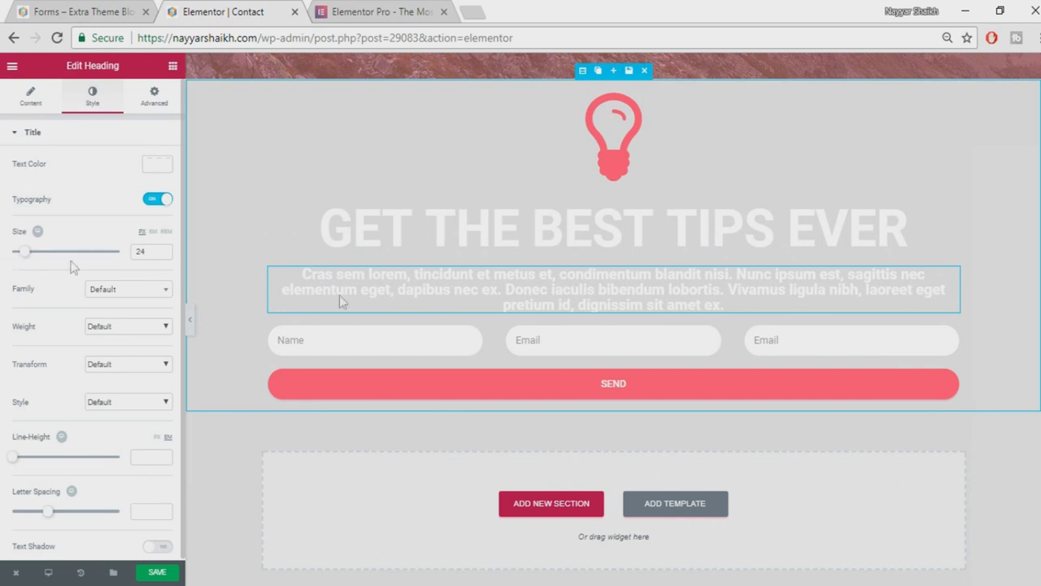
Set the paragraph heading's font family to Abel, weight to 400 and line height to 1.3 em
left_click(146, 294)
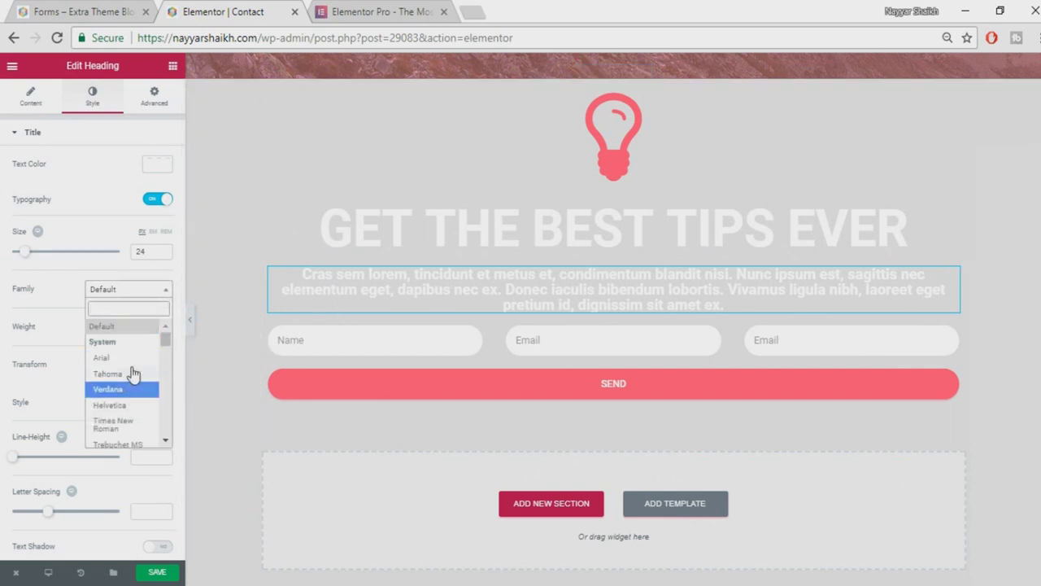
type("abel")
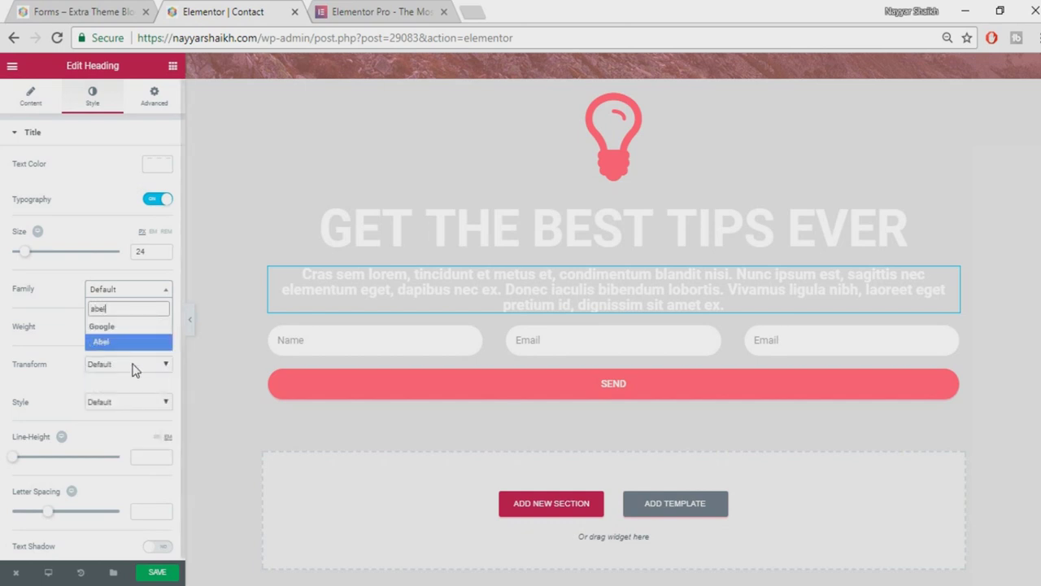
key("Return")
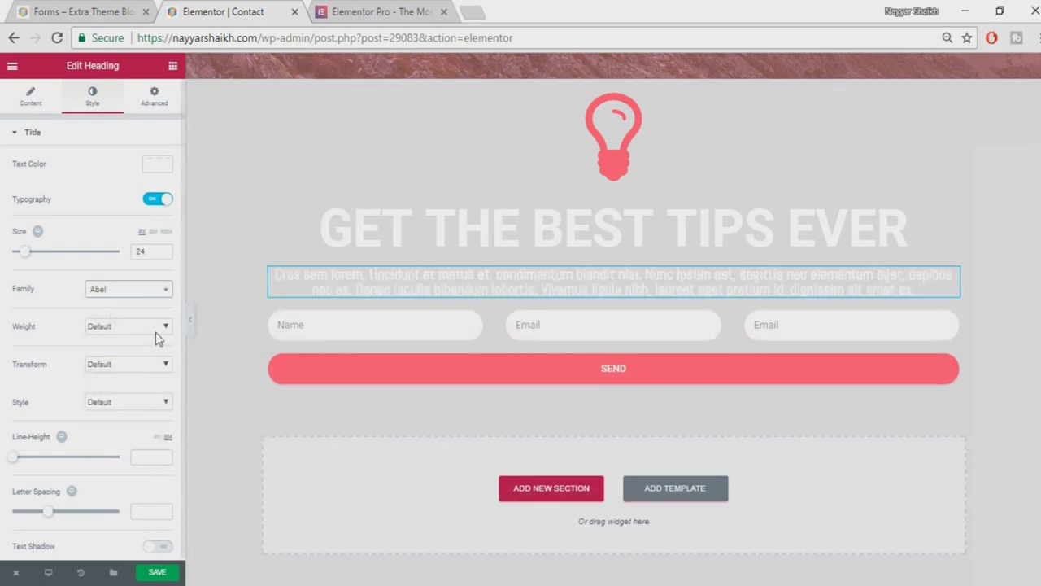
left_click(129, 327)
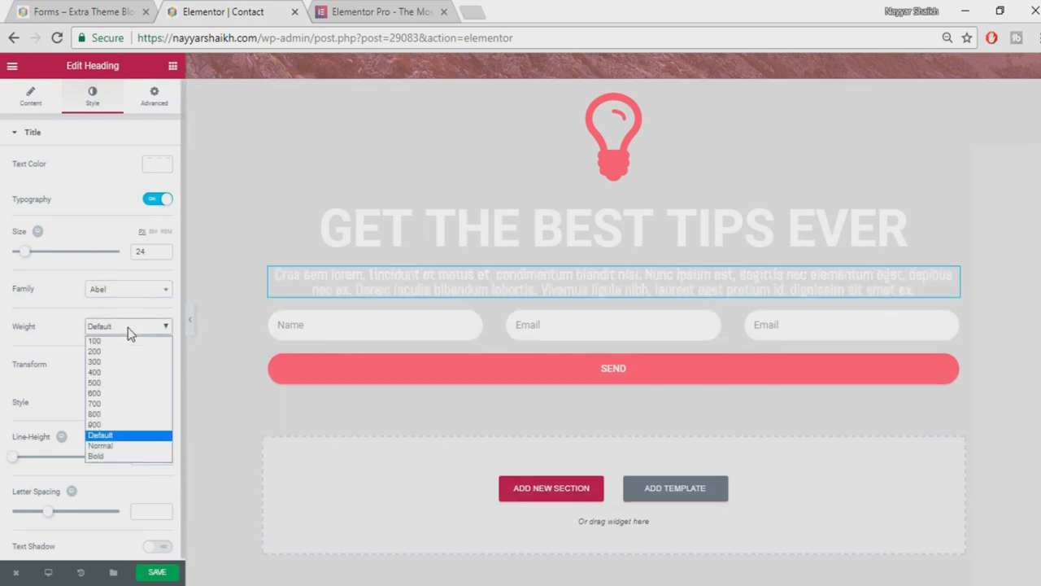
left_click(114, 372)
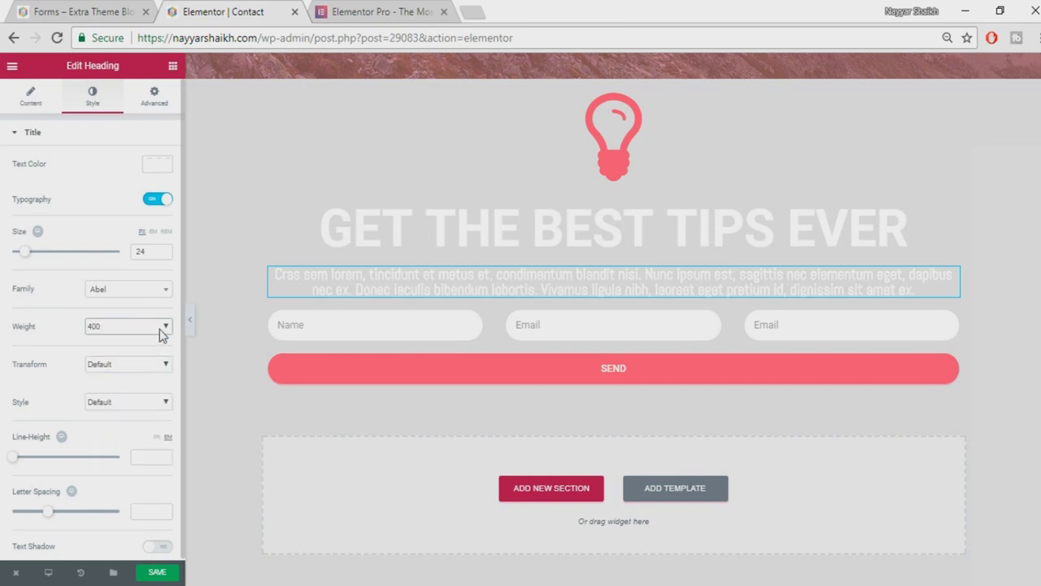
left_click_drag(14, 457, 24, 461)
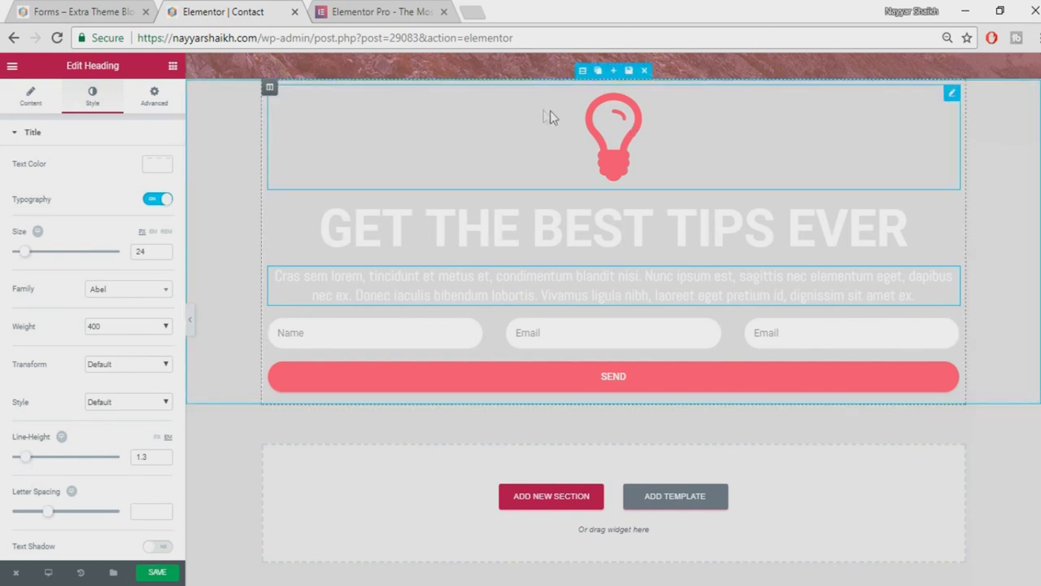
Check the reference form, then give the light bulb form's column a classic black background at 0.65 opacity and compare it with the reference
left_click(179, 11)
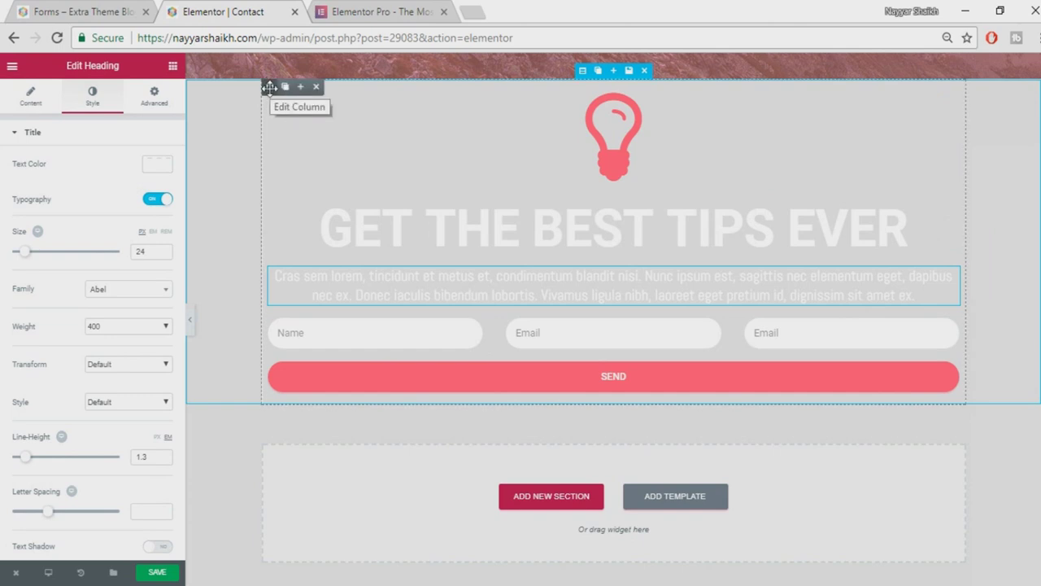
left_click(84, 12)
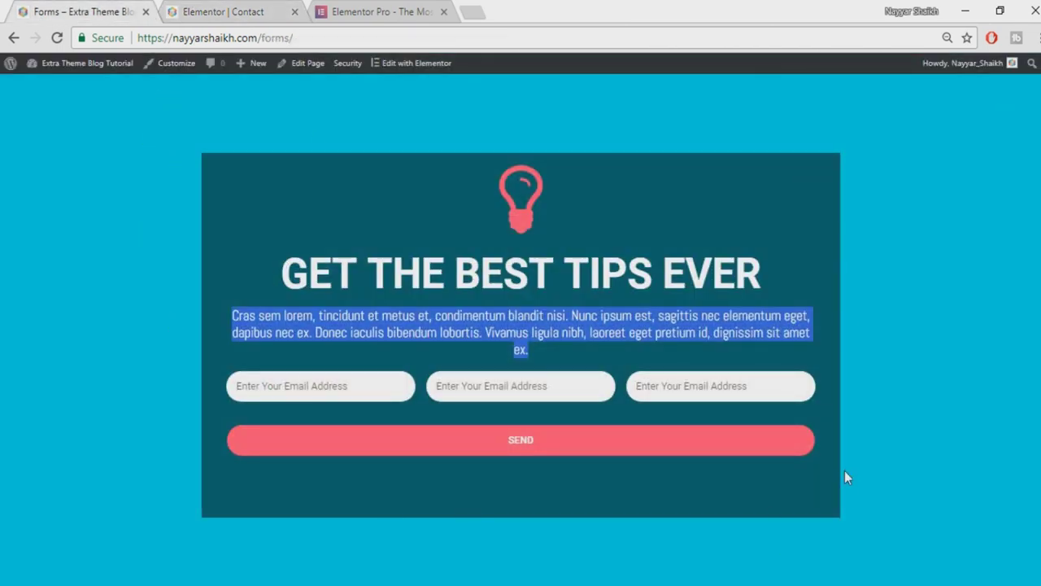
left_click(273, 9)
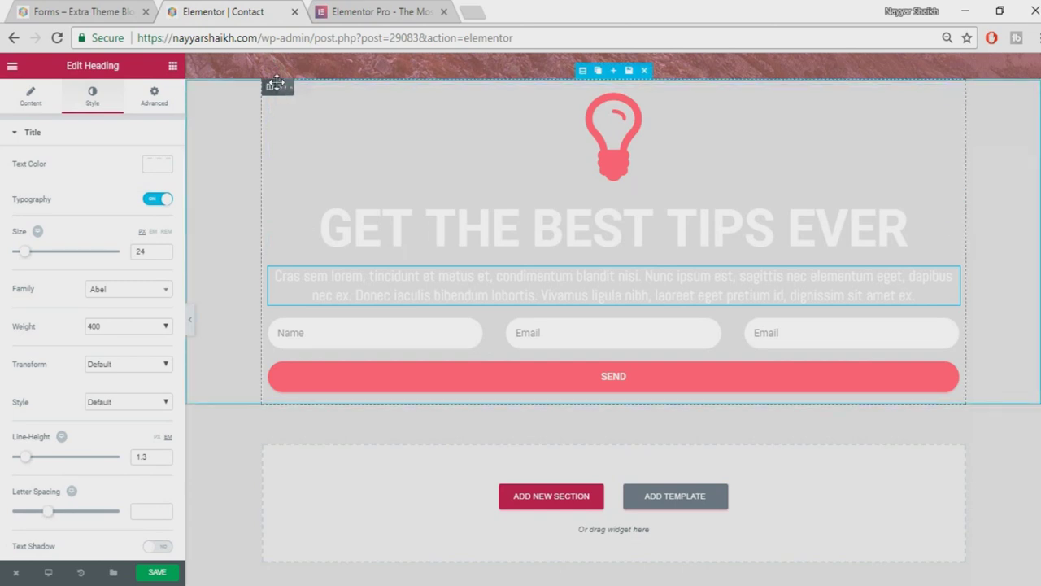
left_click(272, 86)
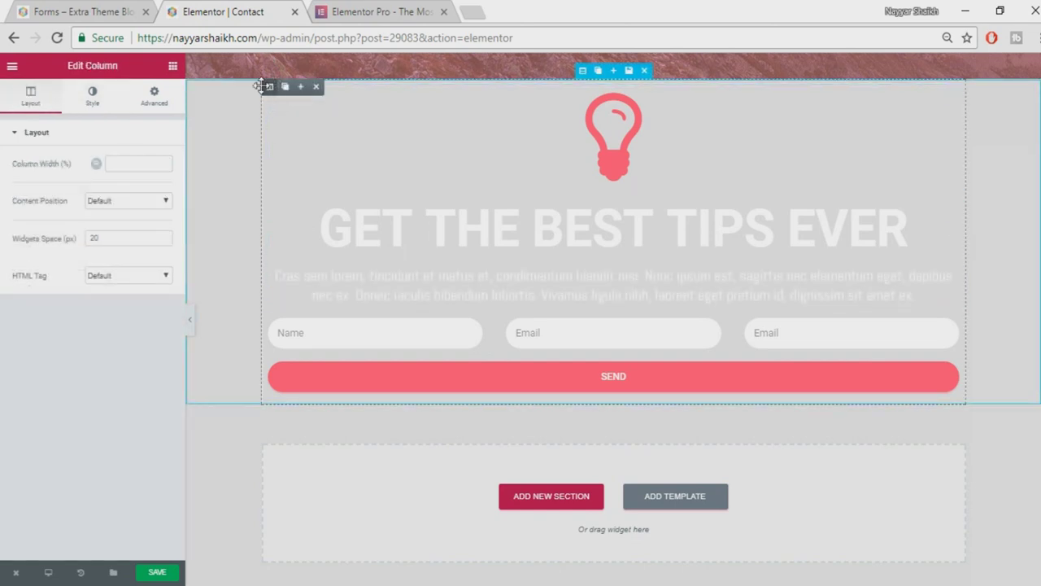
left_click(93, 94)
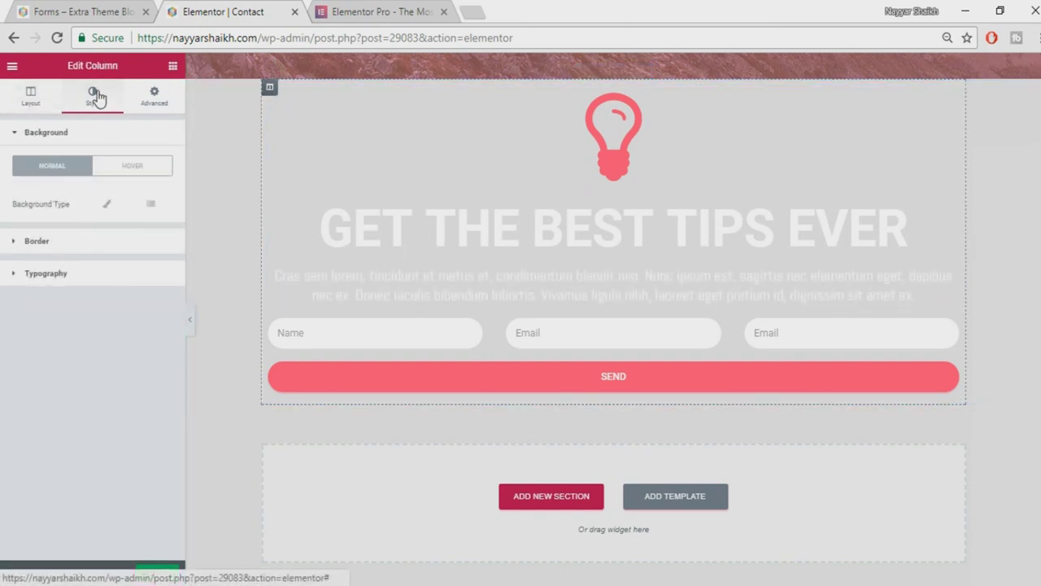
left_click(106, 204)
left_click(152, 249)
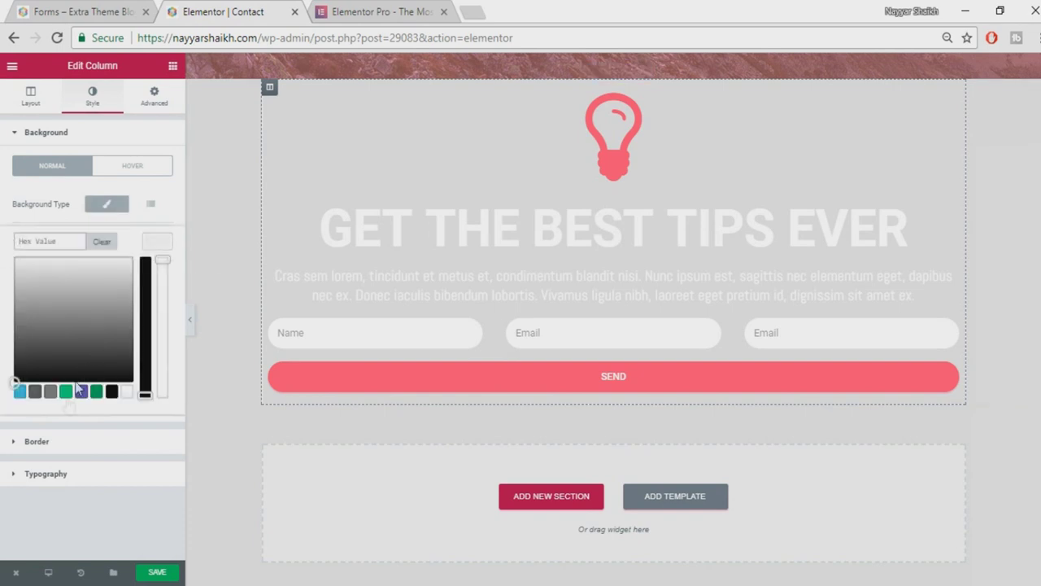
left_click(111, 393)
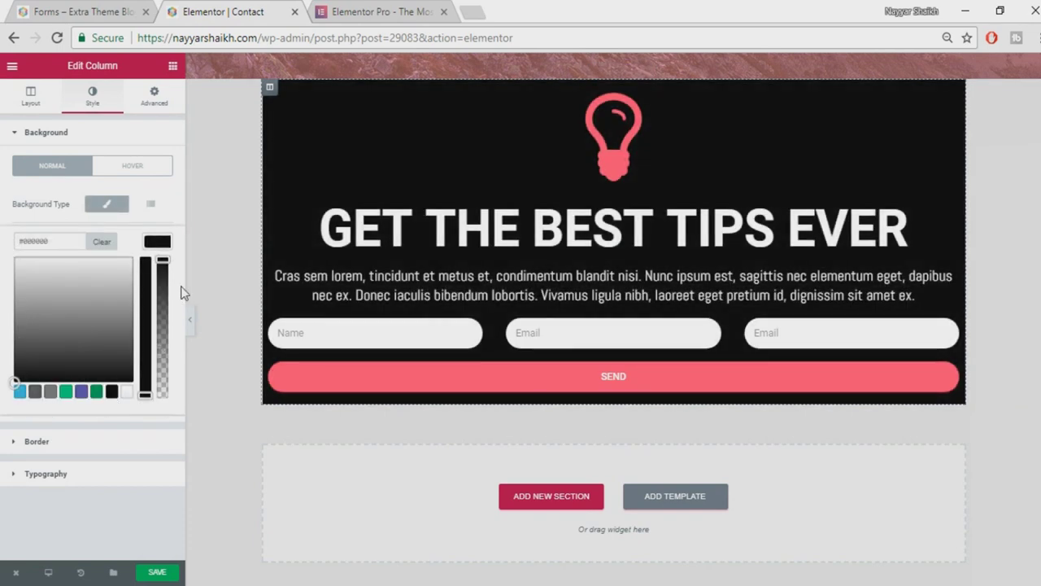
left_click_drag(163, 259, 167, 312)
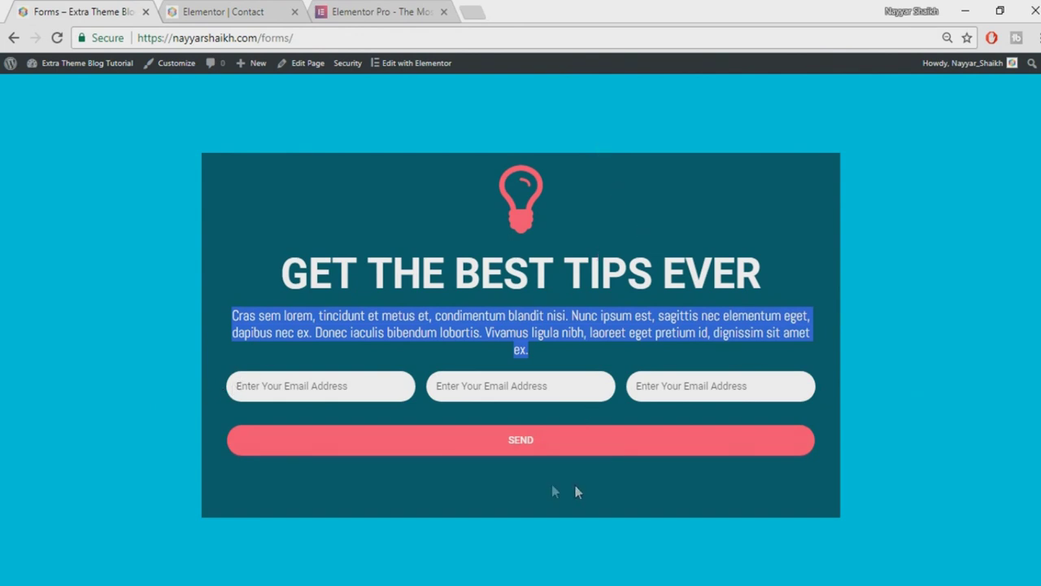
left_click(277, 12)
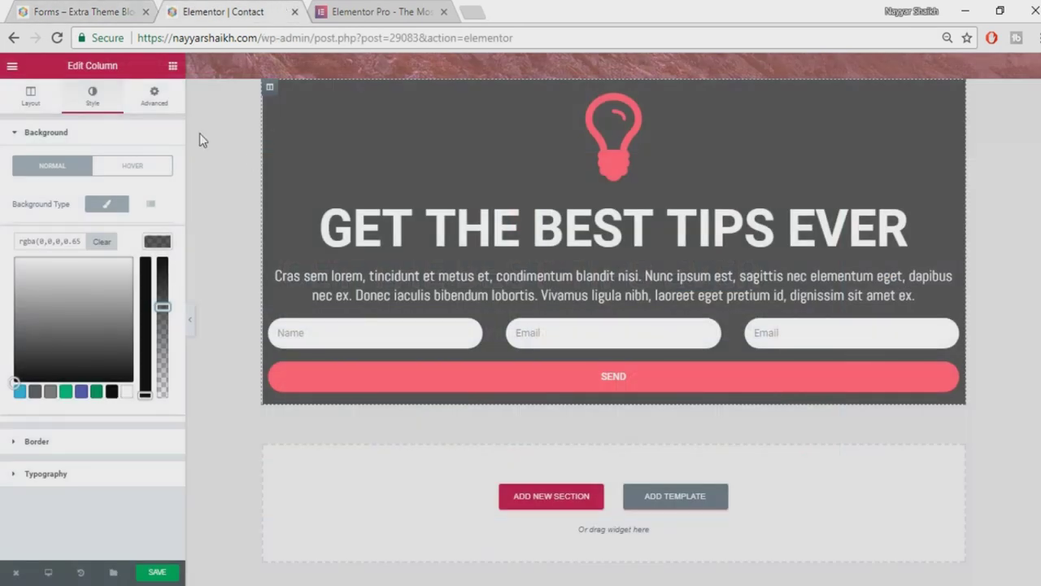
Set the column's padding to 30 px on all sides and save the page
left_click(153, 103)
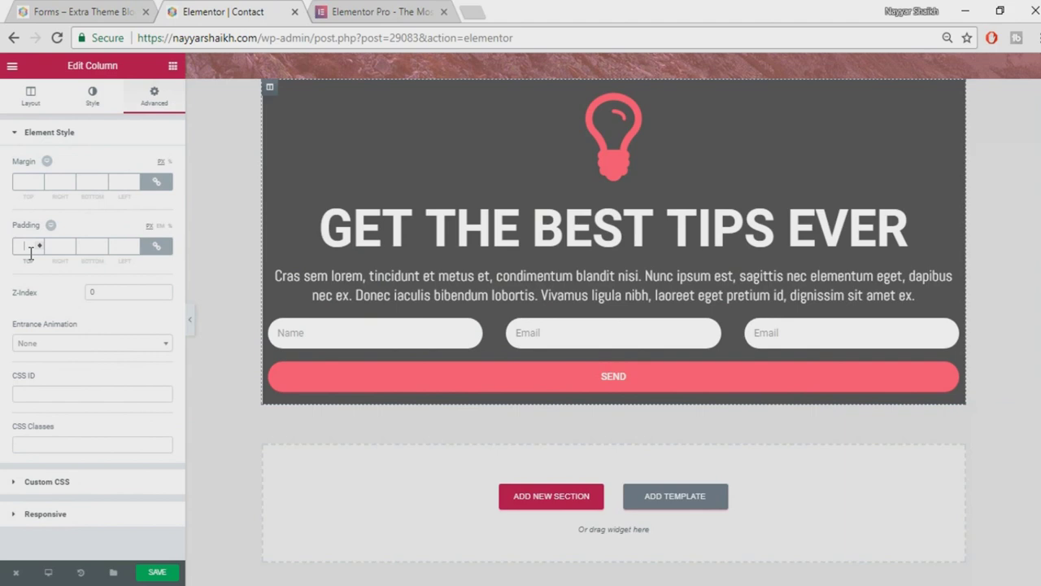
type("30")
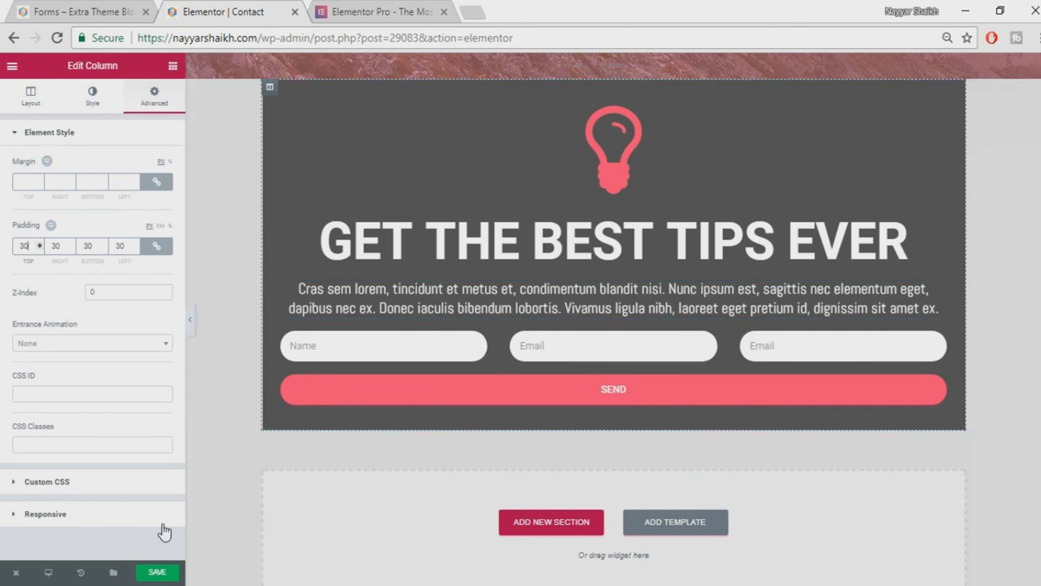
left_click(157, 573)
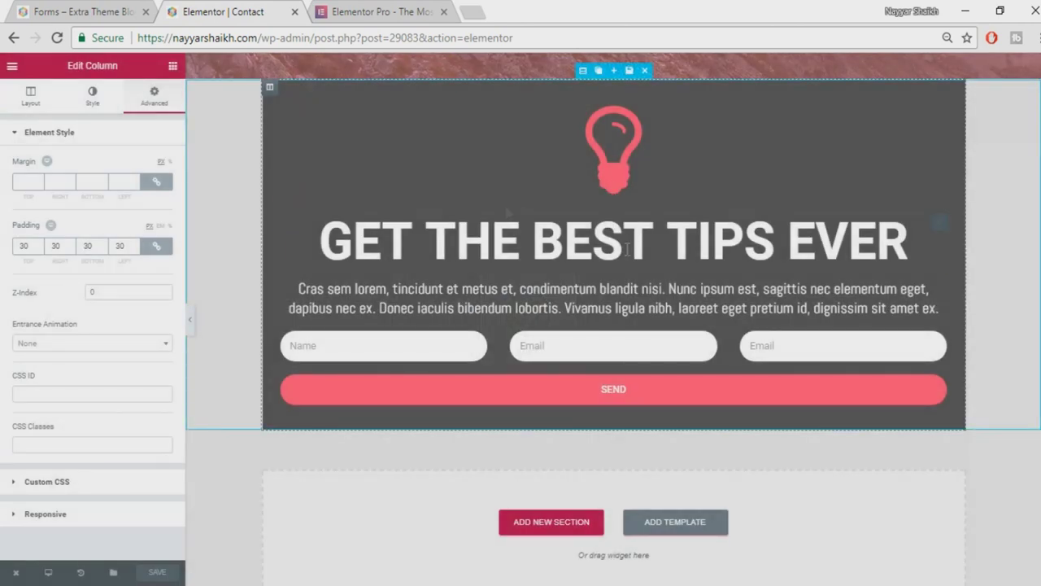
Check the reference form's surroundings, then give the section around the light bulb form a classic background in light blue #6ec1e4
left_click(91, 9)
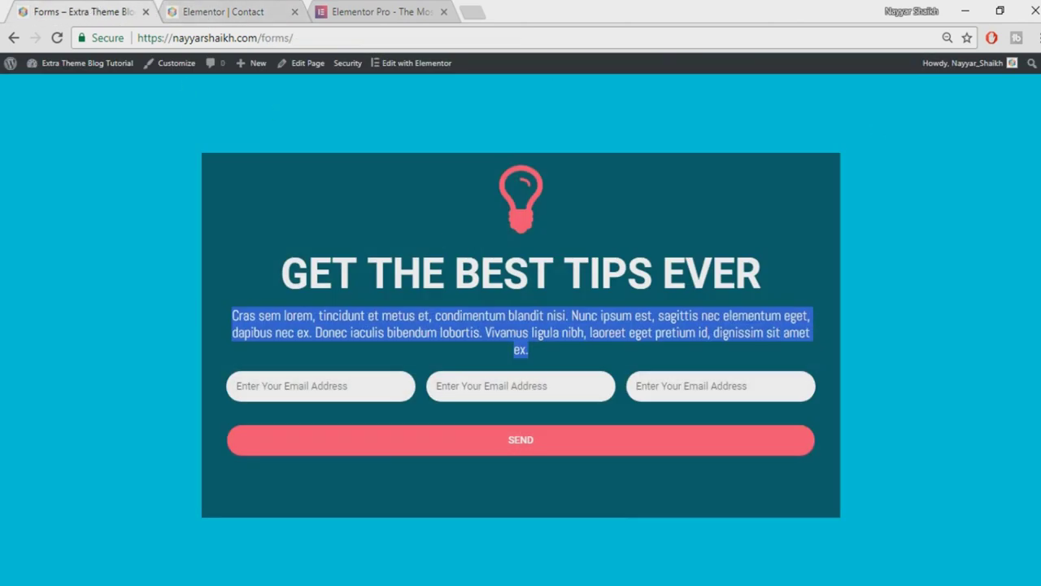
left_click(252, 115)
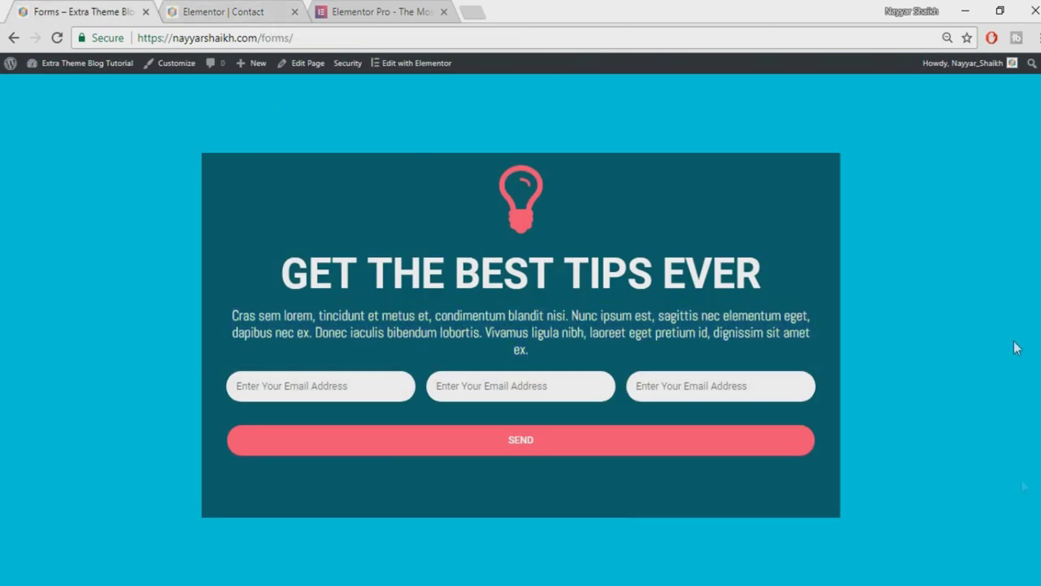
left_click(228, 11)
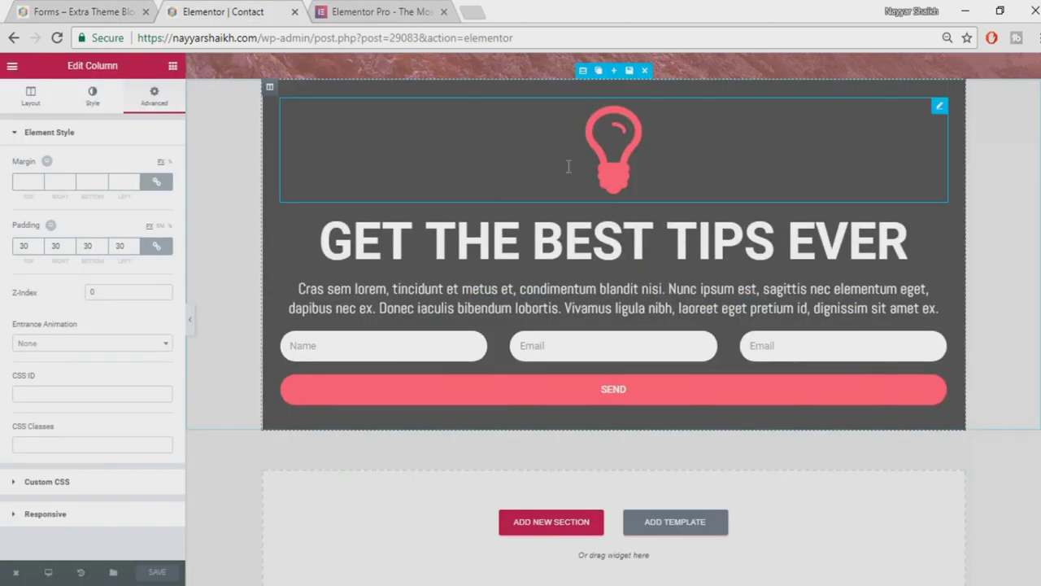
left_click(583, 71)
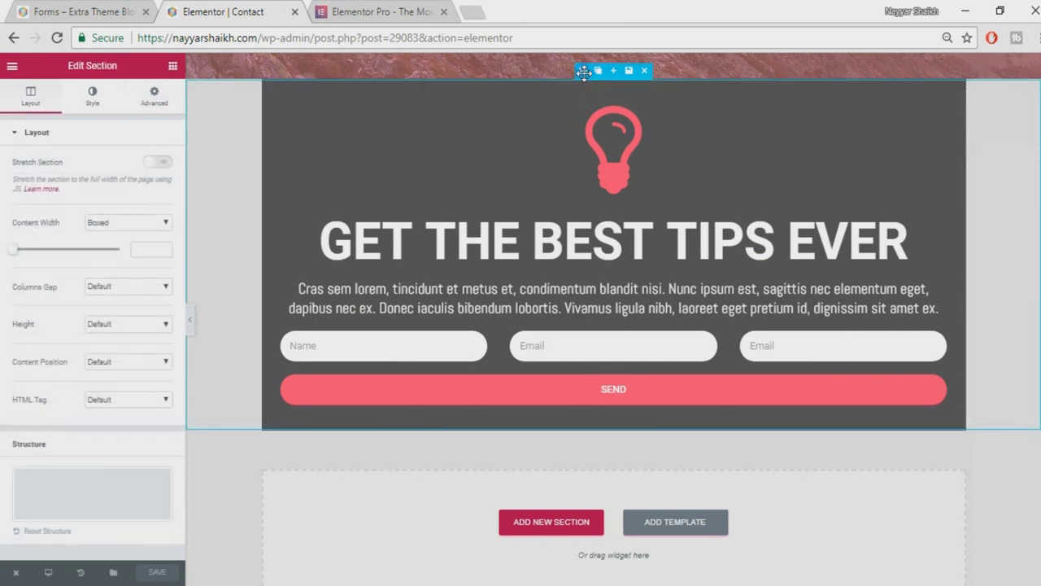
left_click(97, 96)
left_click(101, 205)
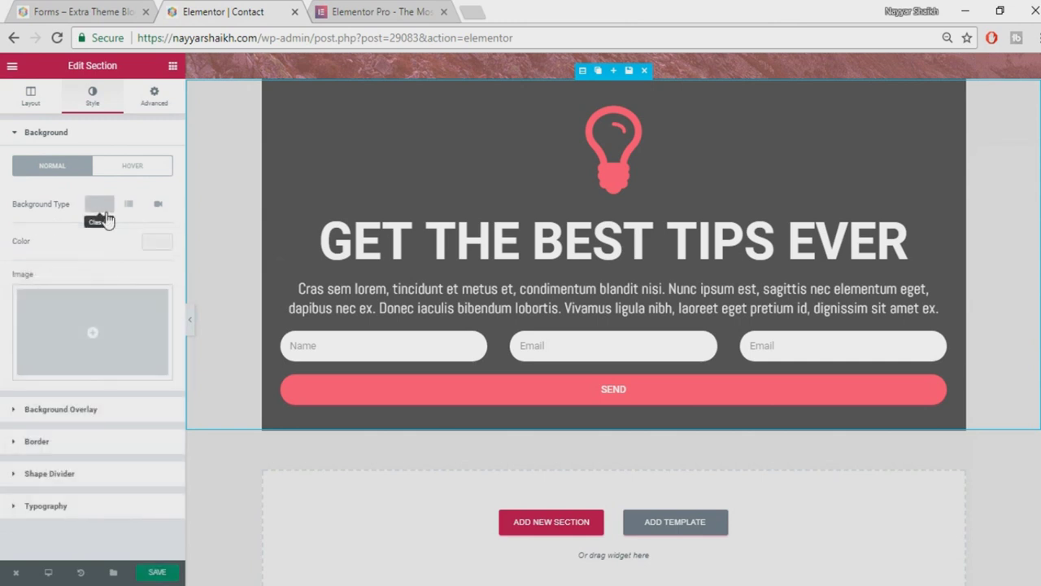
left_click(159, 240)
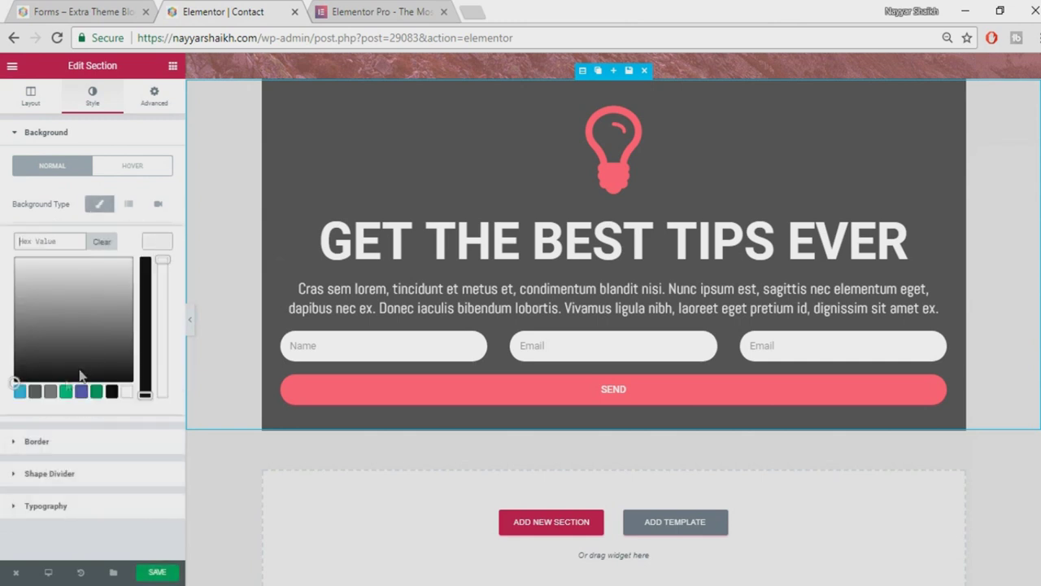
left_click(19, 391)
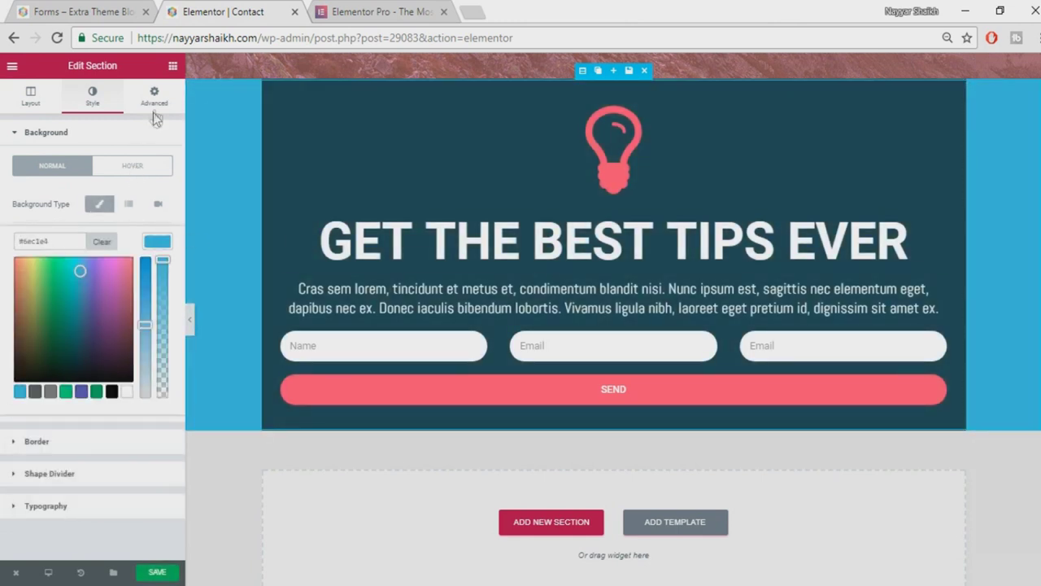
left_click(153, 96)
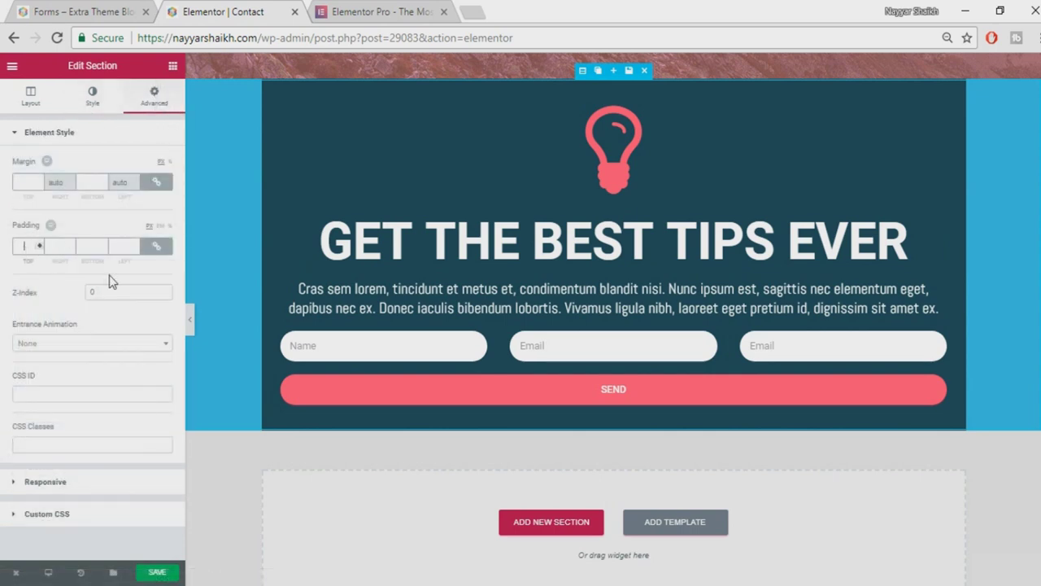
type("50")
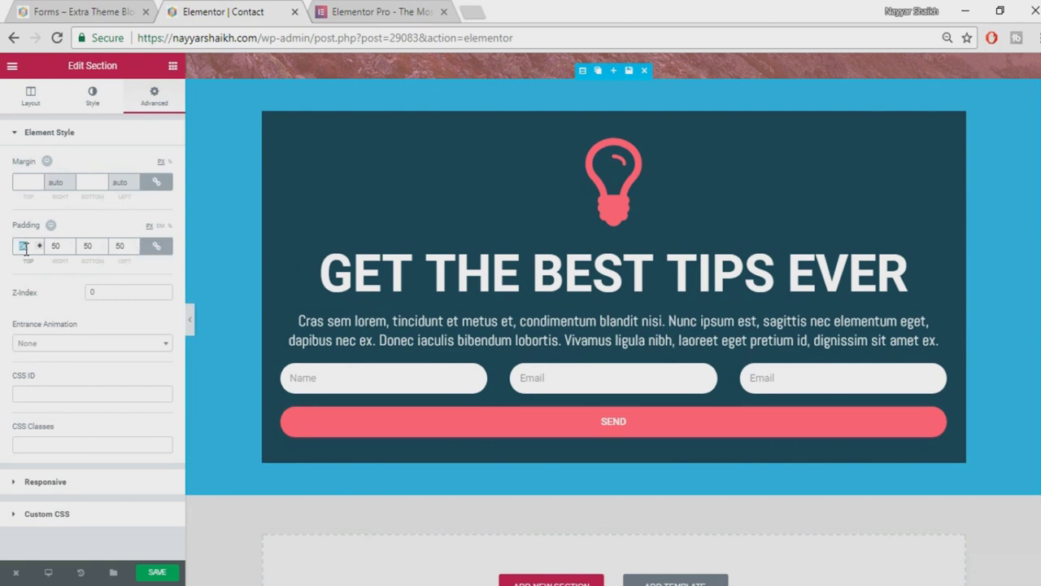
type("0")
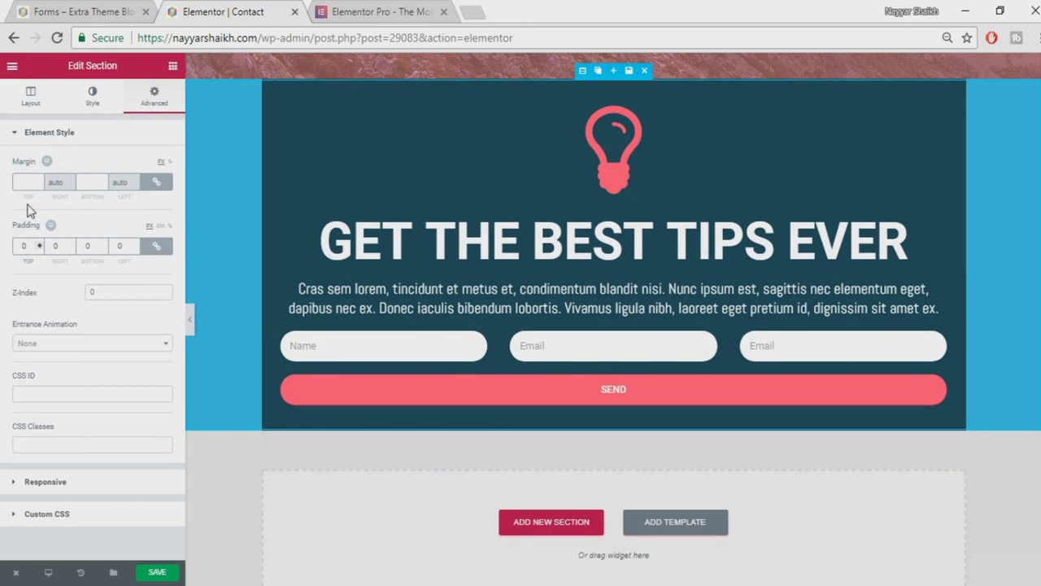
Set the section's height to Fit To Screen and save the page
left_click(43, 100)
left_click(128, 326)
left_click(137, 350)
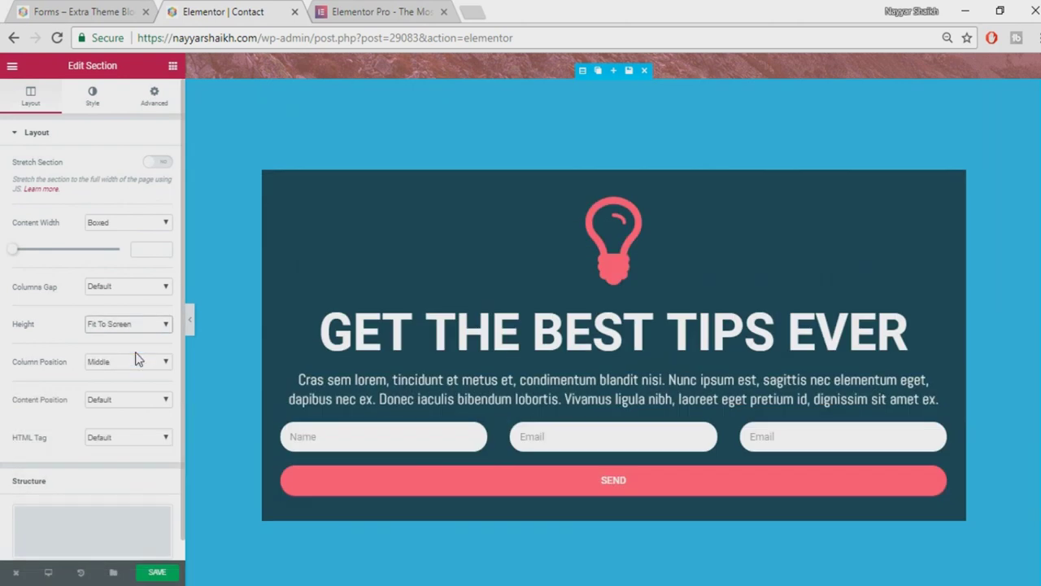
left_click(175, 572)
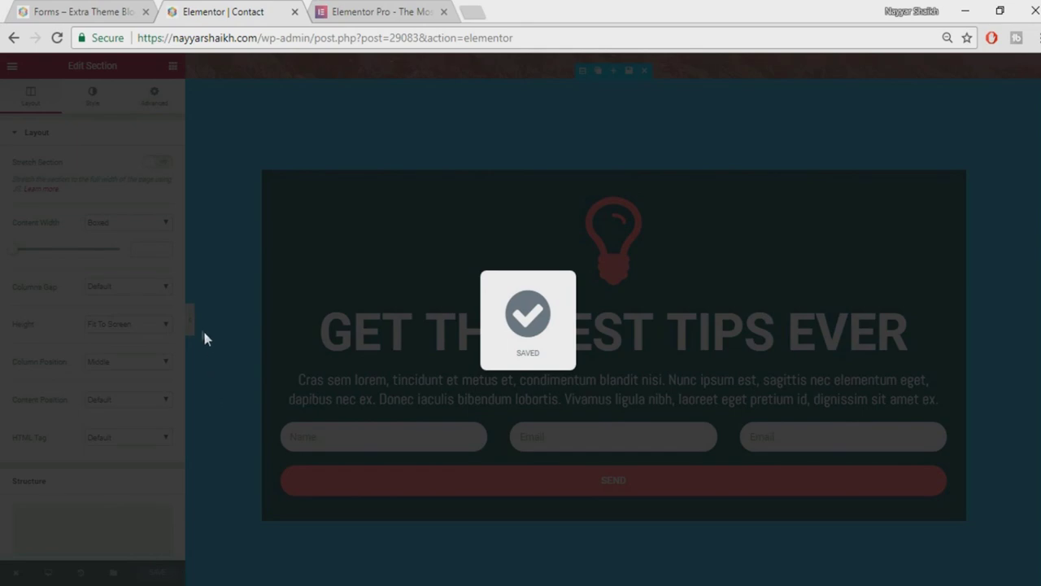
Preview the Contact page with the editing panel hidden and compare its forms with those on the reference Forms page
left_click(196, 321)
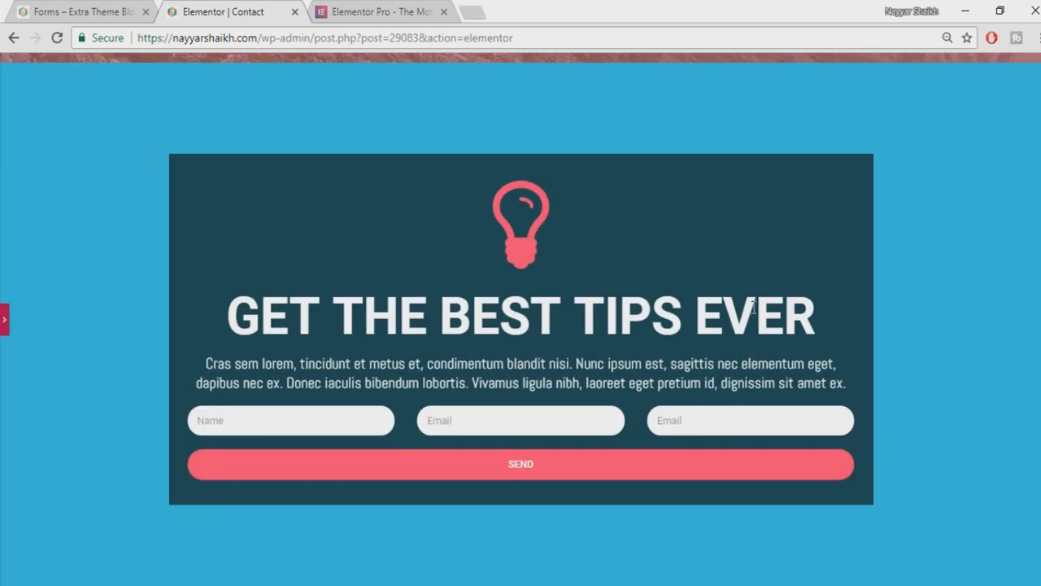
scroll(748, 326, "up", 6)
scroll(521, 325, "down", 6)
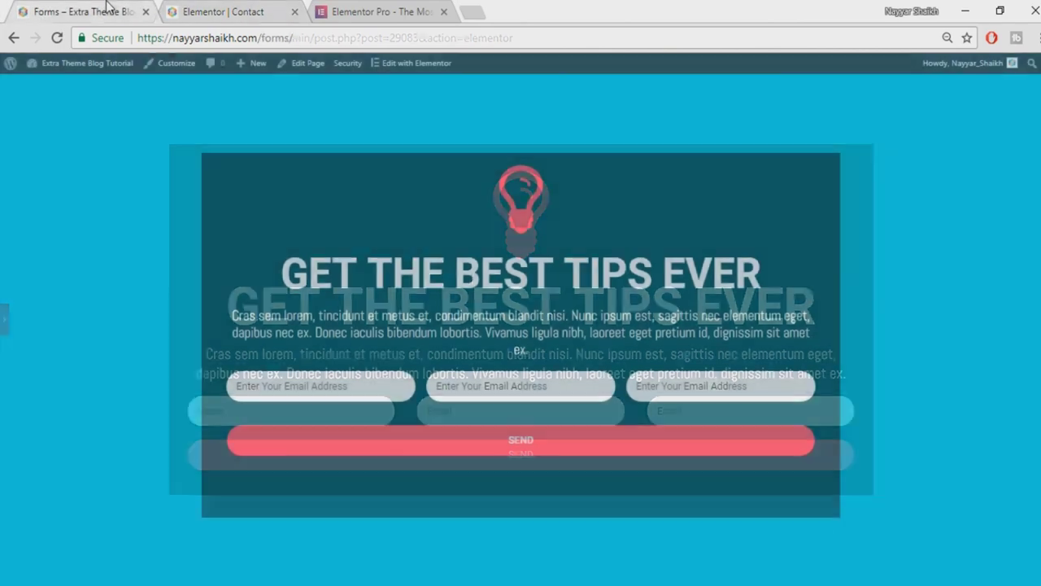
scroll(606, 394, "up", 2)
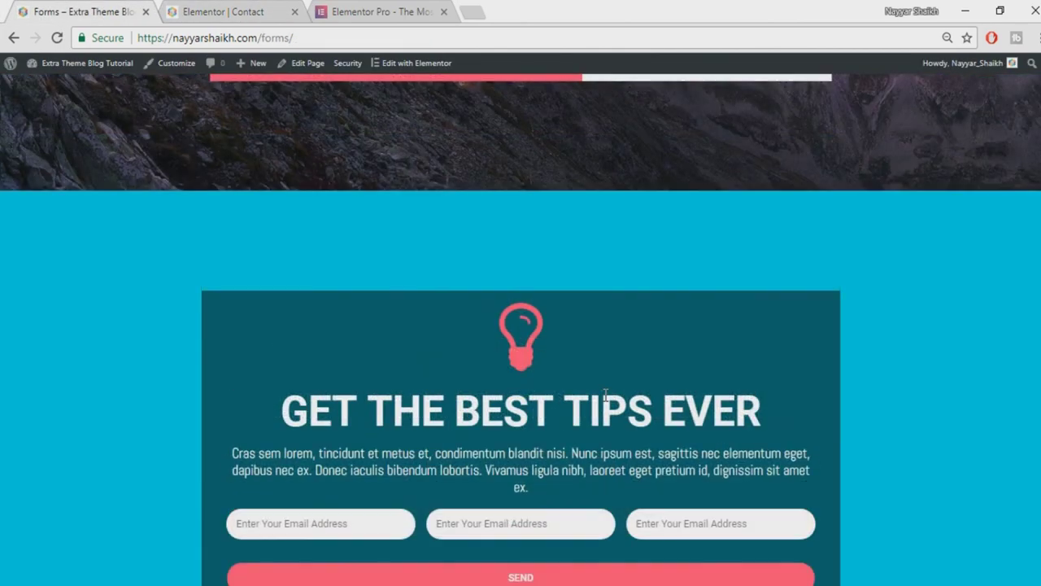
scroll(605, 394, "up", 5)
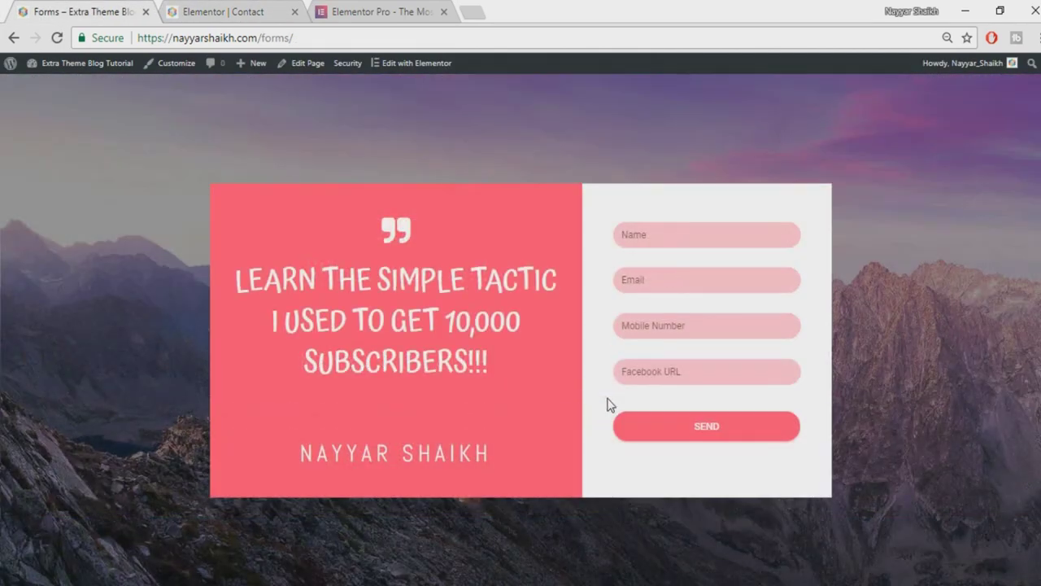
left_click(277, 10)
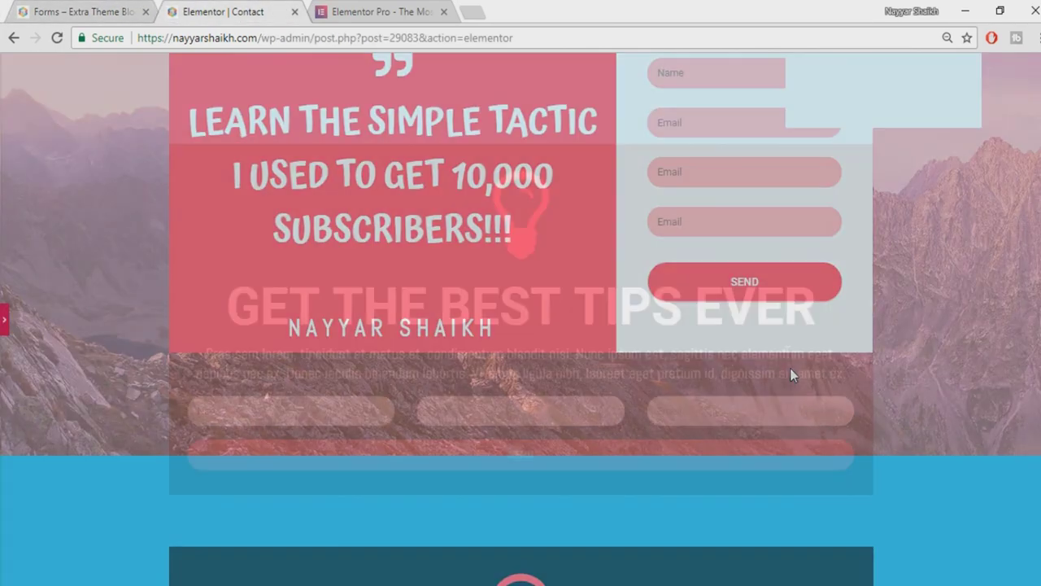